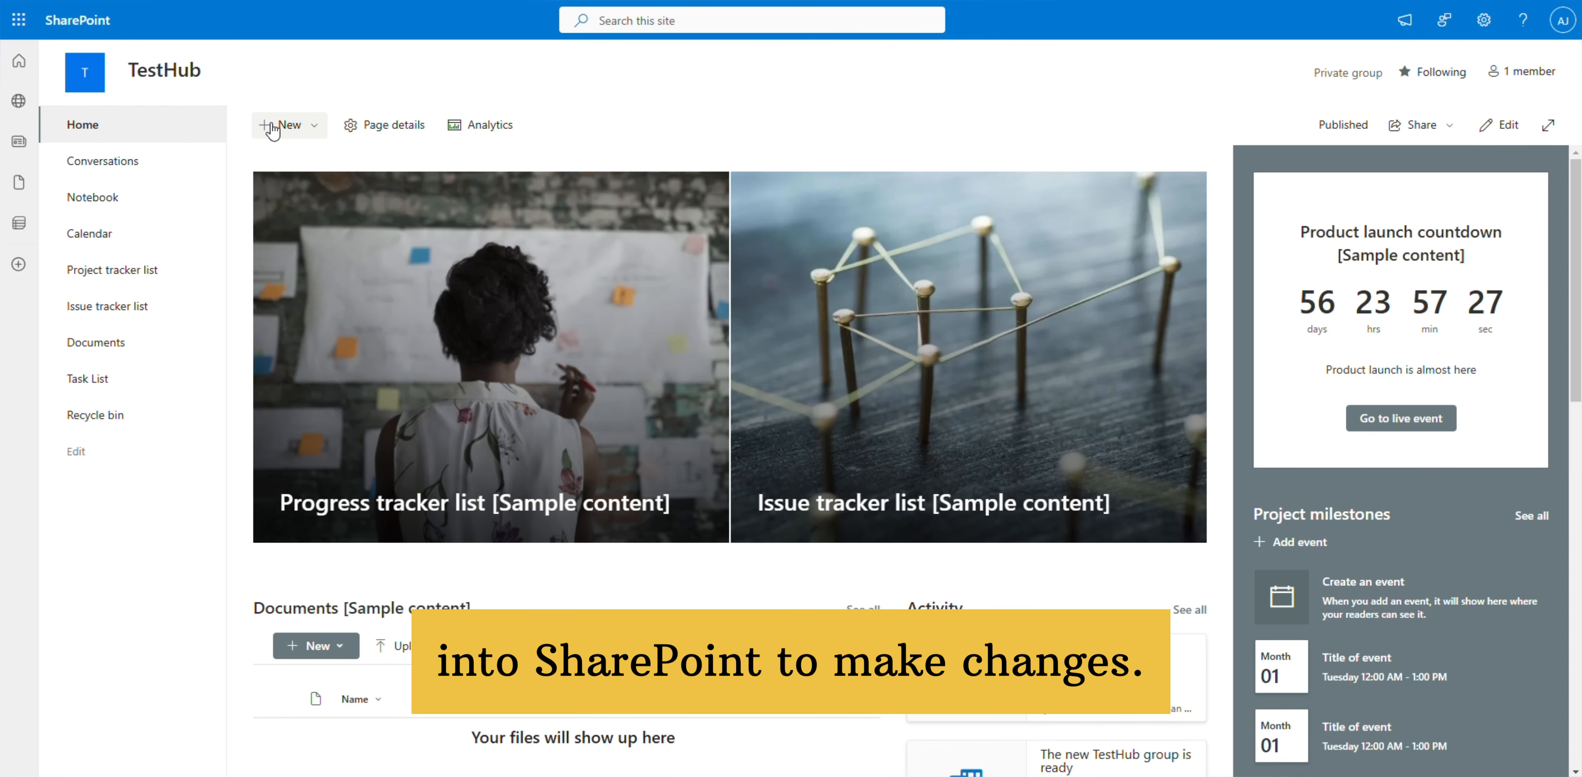
Step: Create a blank list named Form Questions on the TestHub site
left_click(270, 125)
left_click(291, 175)
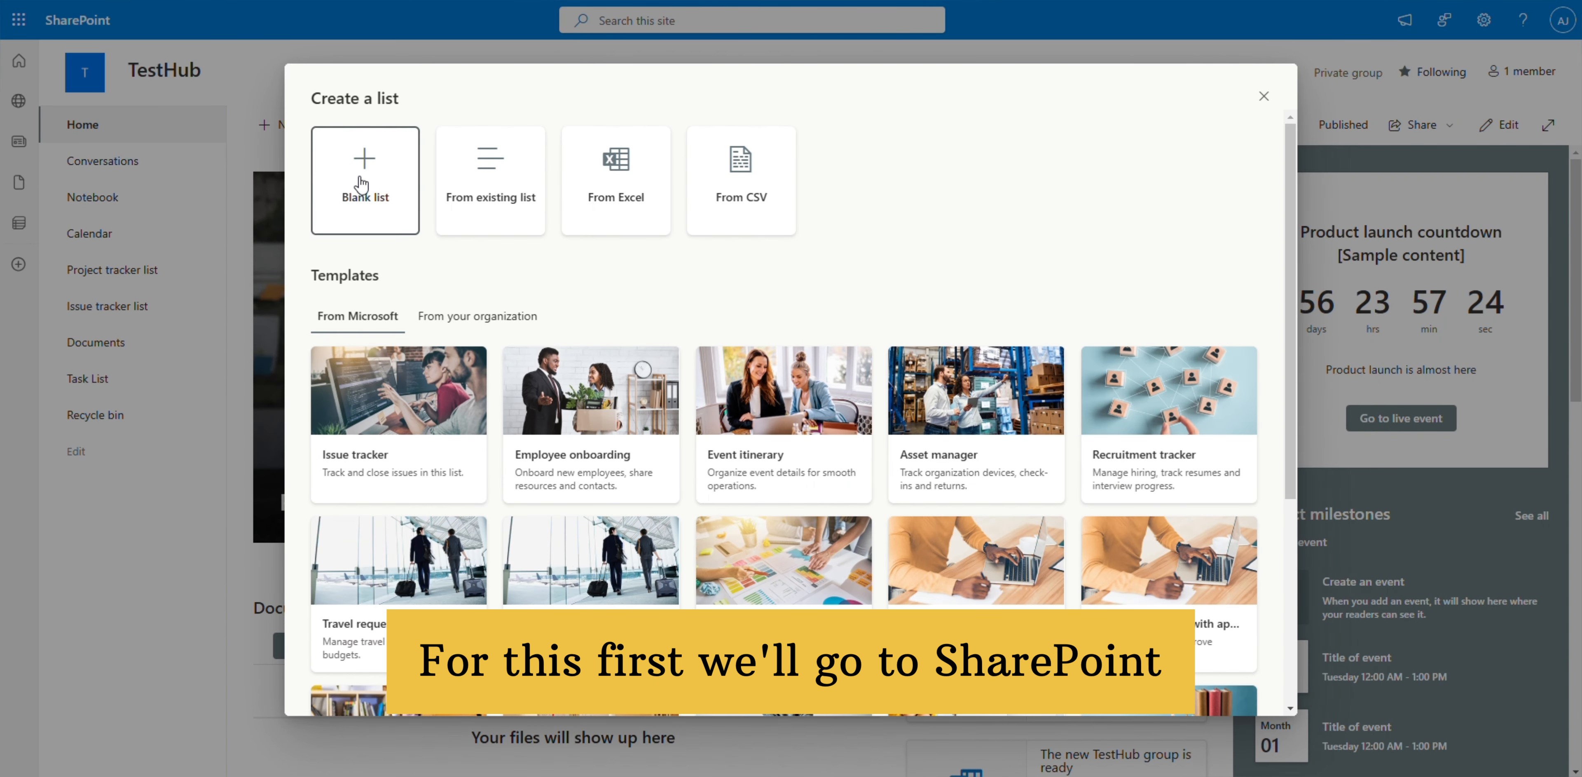
left_click(326, 203)
type("Form Questions")
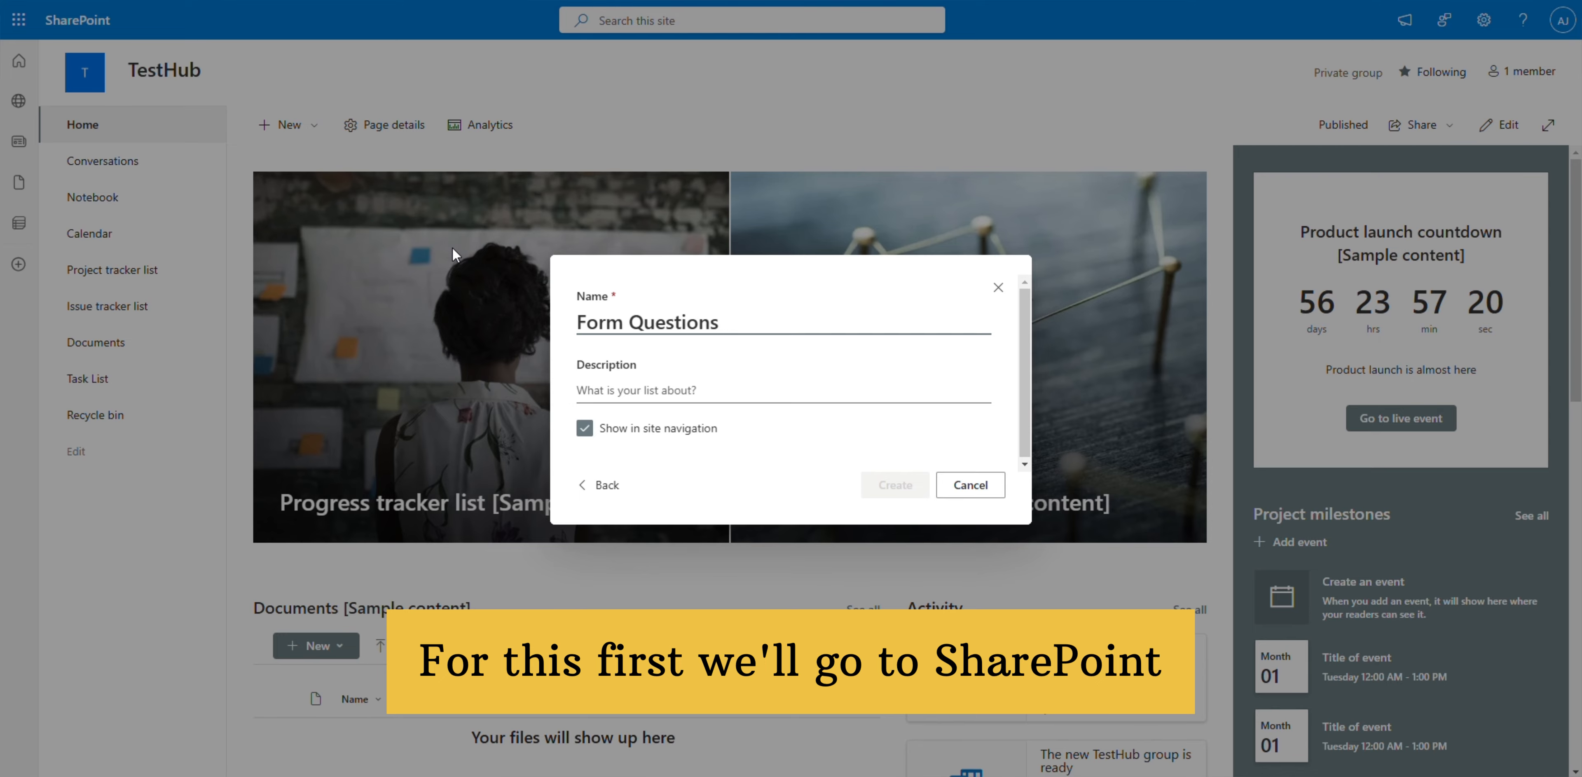
left_click(921, 491)
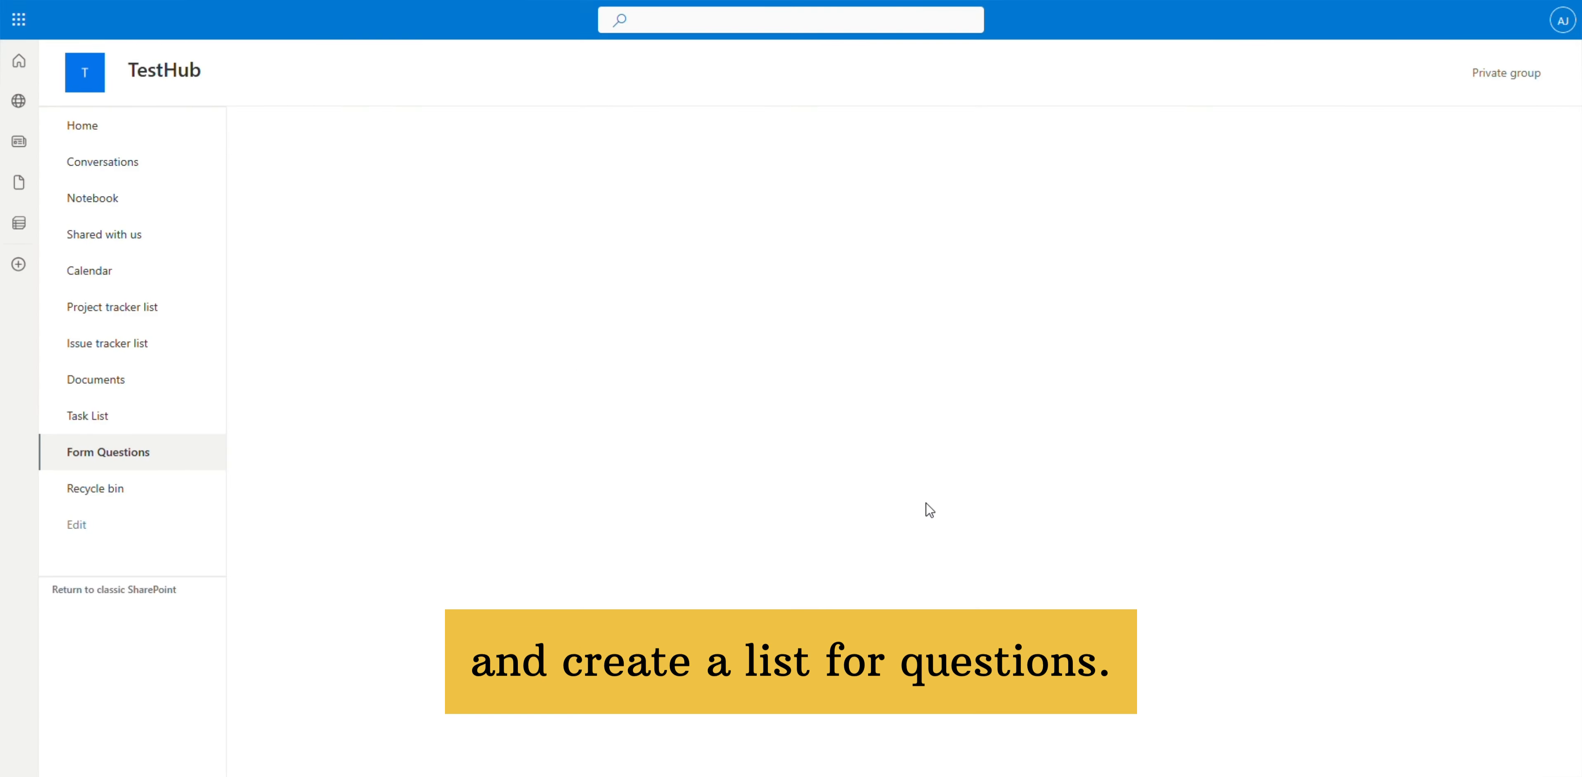
Step: Add a single-line text column named Question to the Form Questions list
left_click(589, 227)
left_click(849, 523)
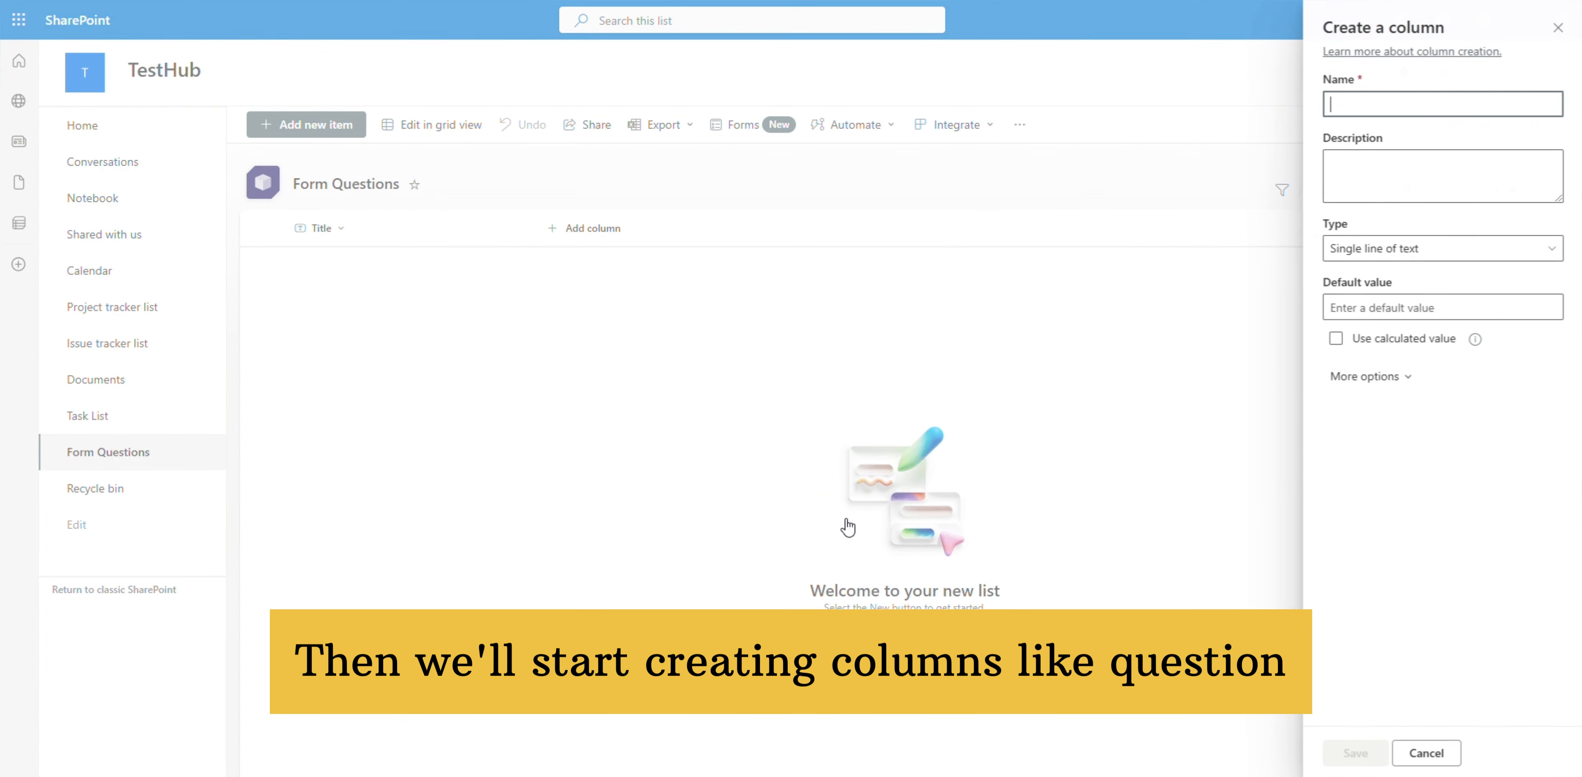
left_click(1355, 753)
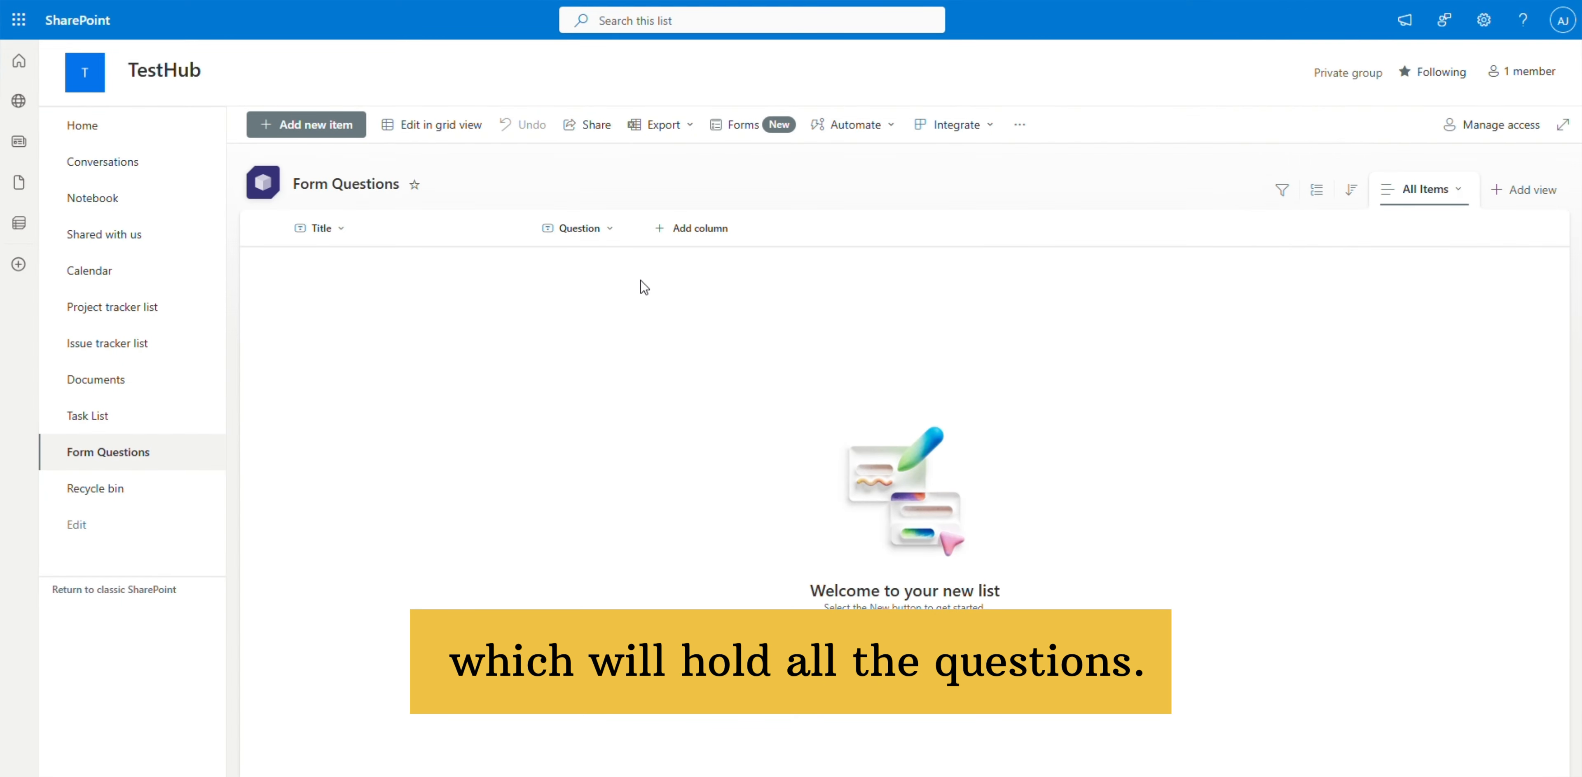
Step: Add a choice column named Question Type with the choices Text, Choice, Yes/No, Number and Date
left_click(676, 228)
left_click(972, 310)
left_click(975, 521)
type("Question Type")
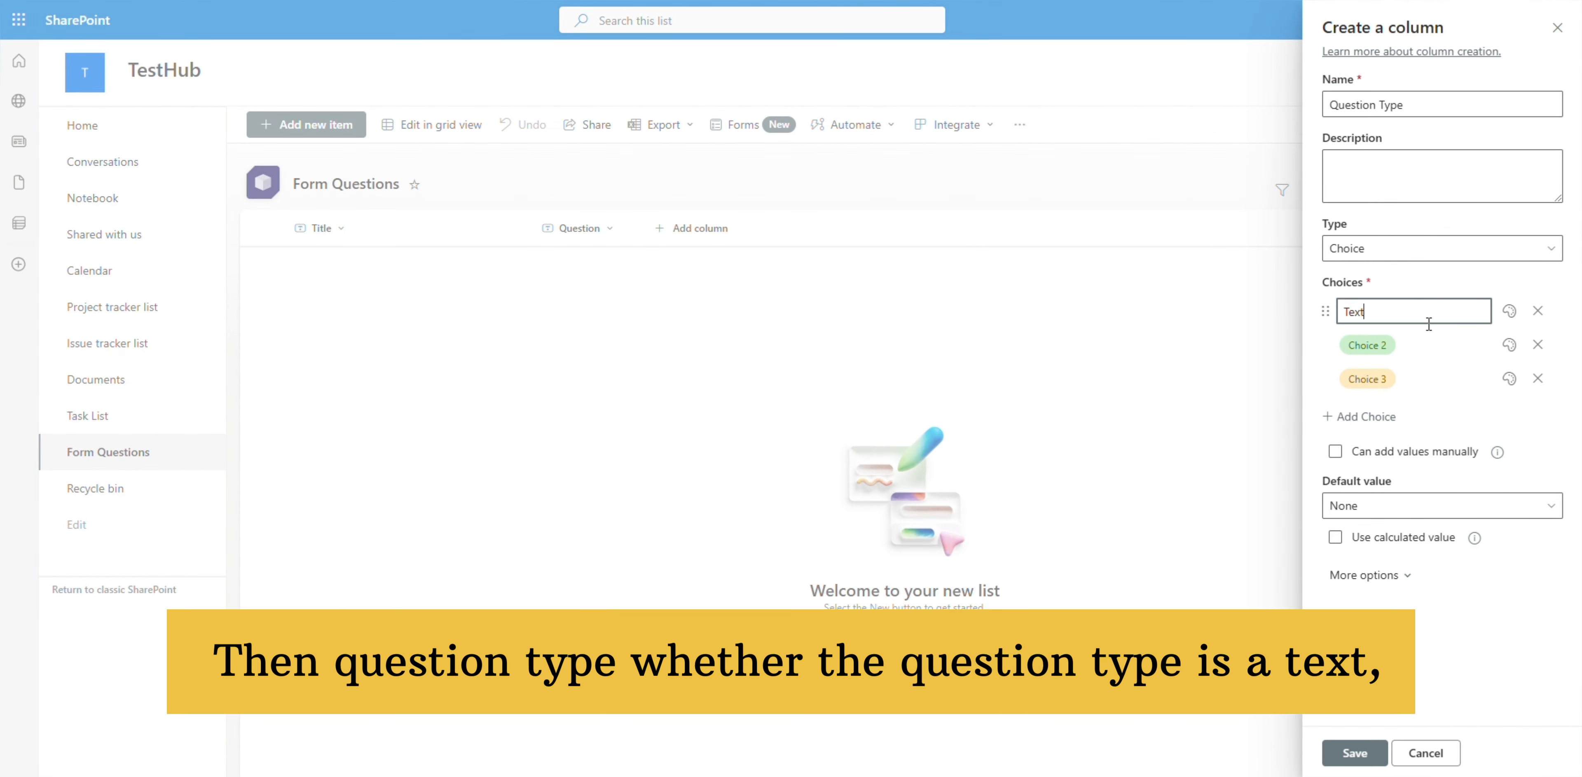
left_click(1423, 346)
type("Choi")
left_click(1424, 382)
type("Yes/No")
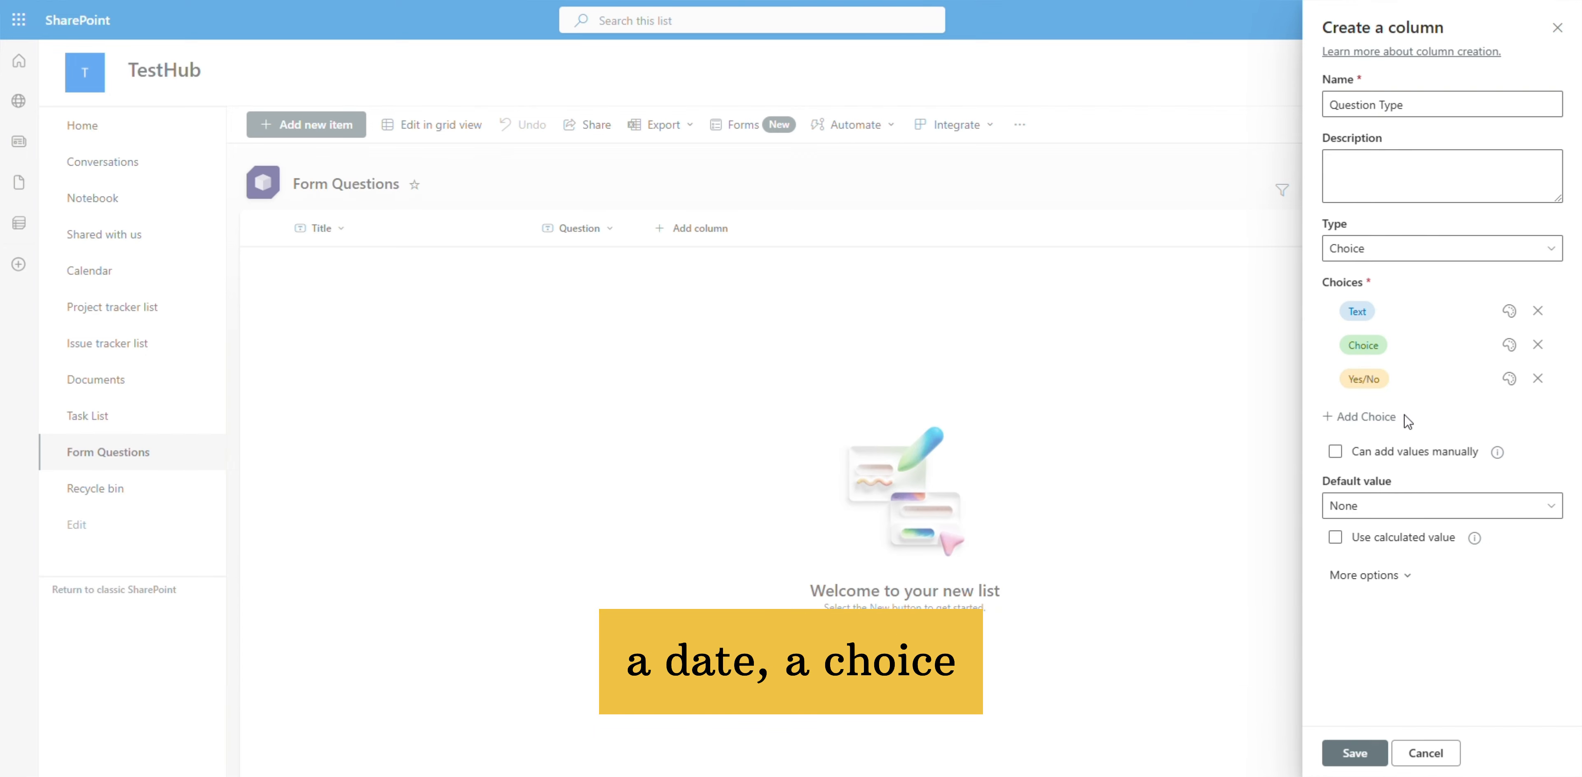
left_click(1408, 421)
type("Number")
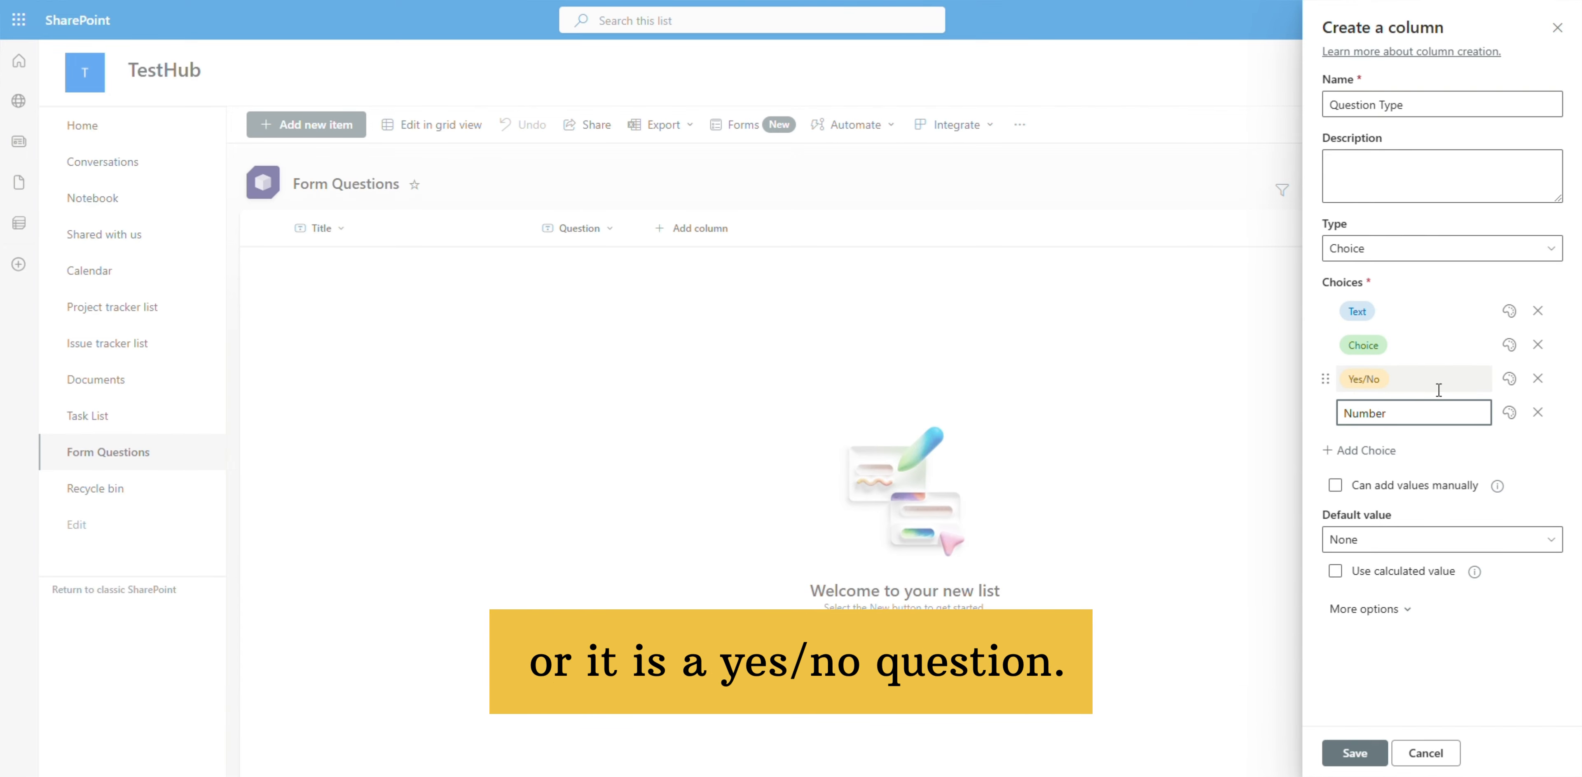
left_click(1412, 451)
left_click(1364, 759)
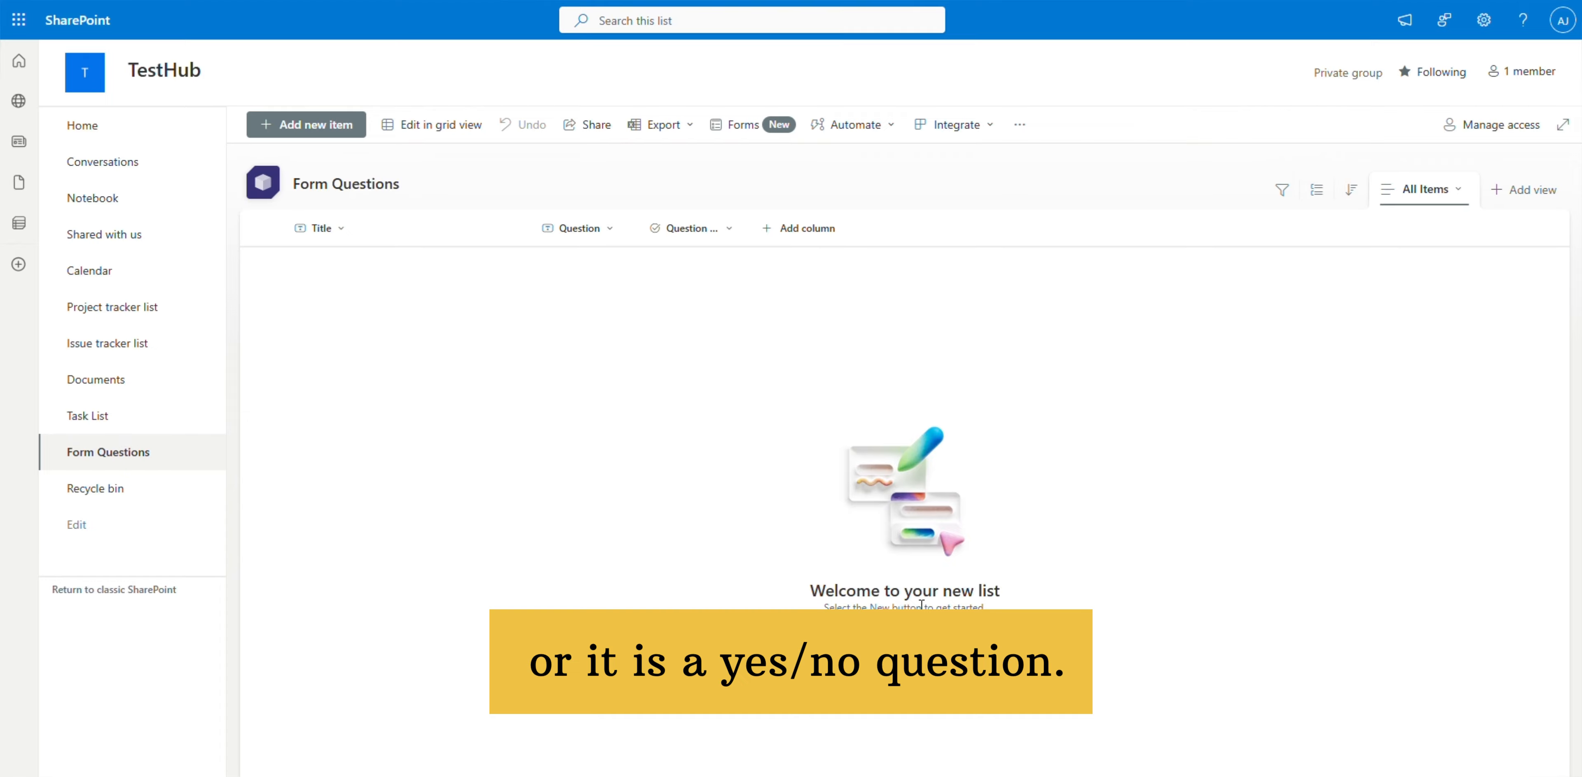
Step: Add a number column named Display Order to the list
left_click(816, 227)
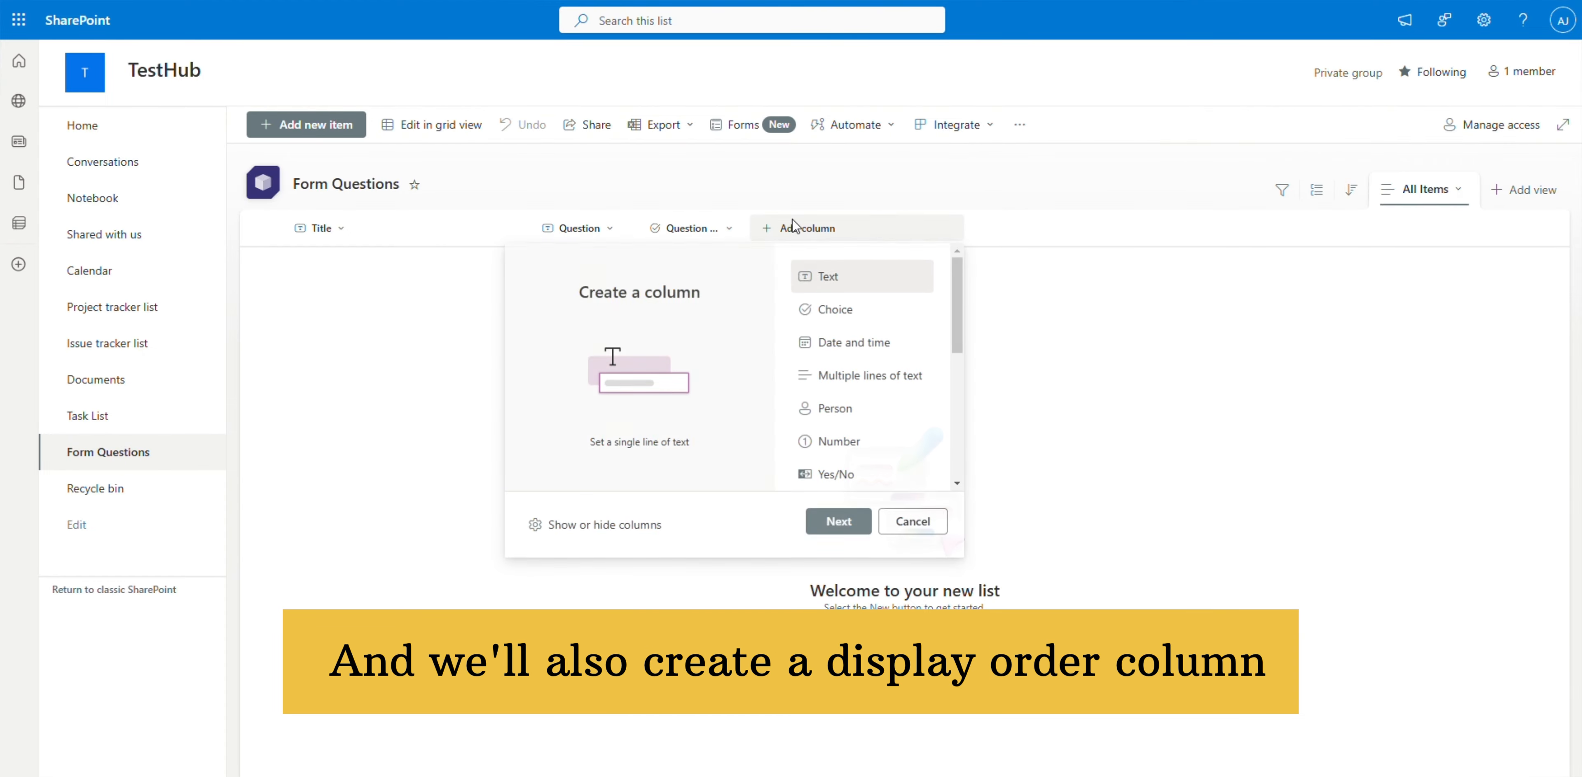
left_click(838, 442)
left_click(838, 522)
type("Display Order")
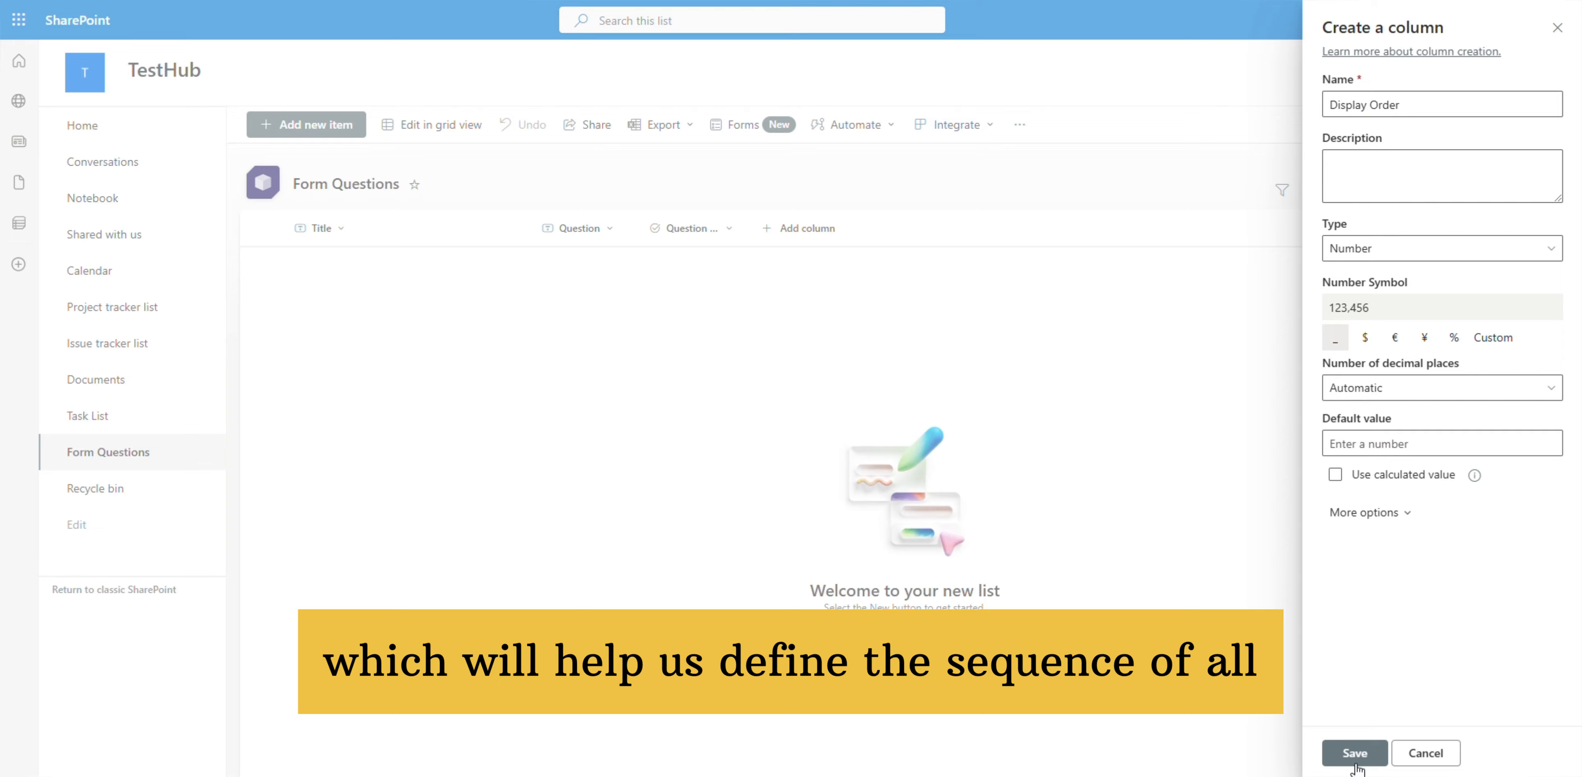
left_click(1355, 756)
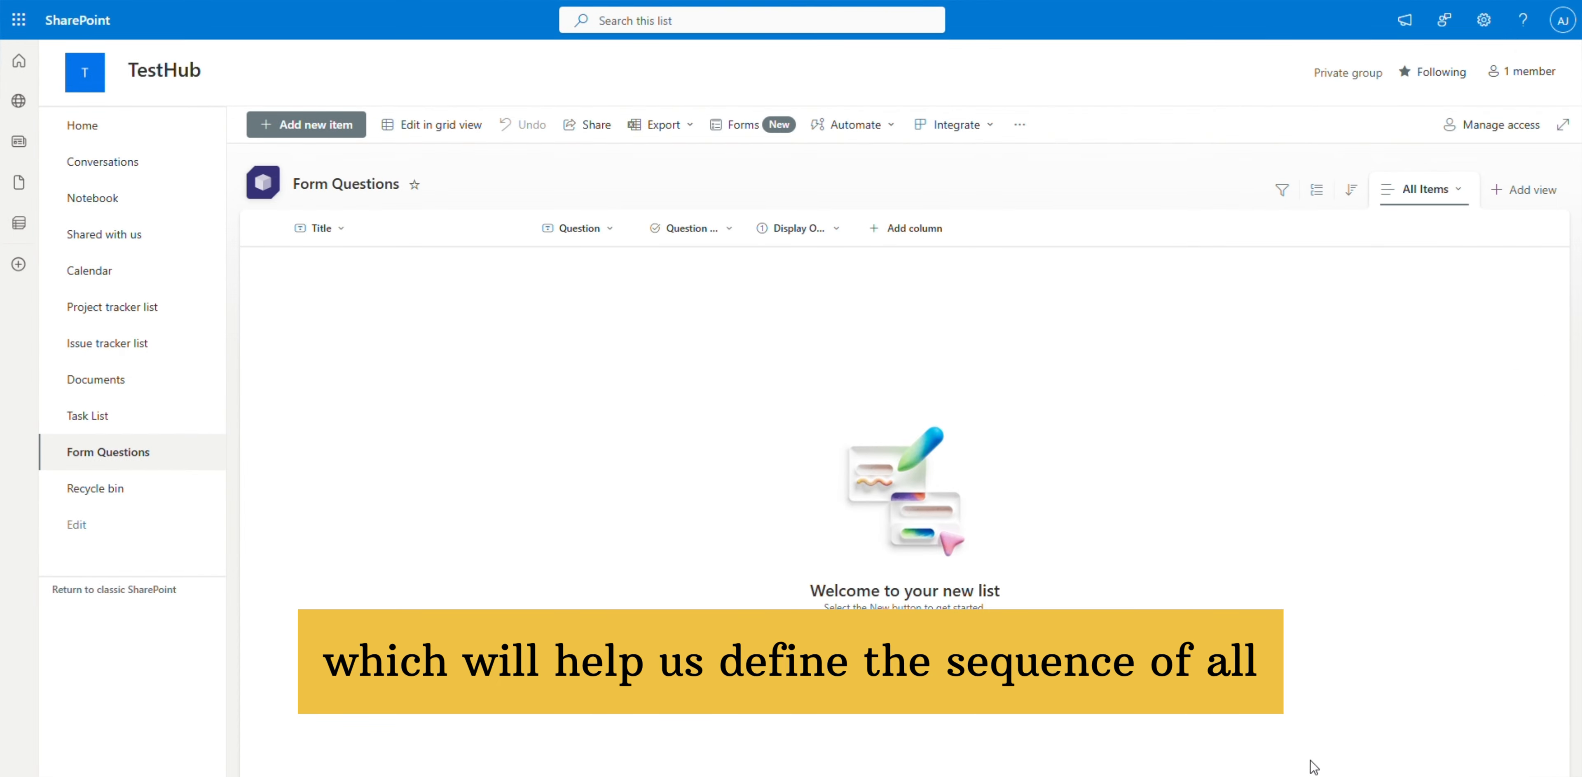
Step: Add a Yes/No column named IsActive, keeping Yes as the default value
left_click(908, 228)
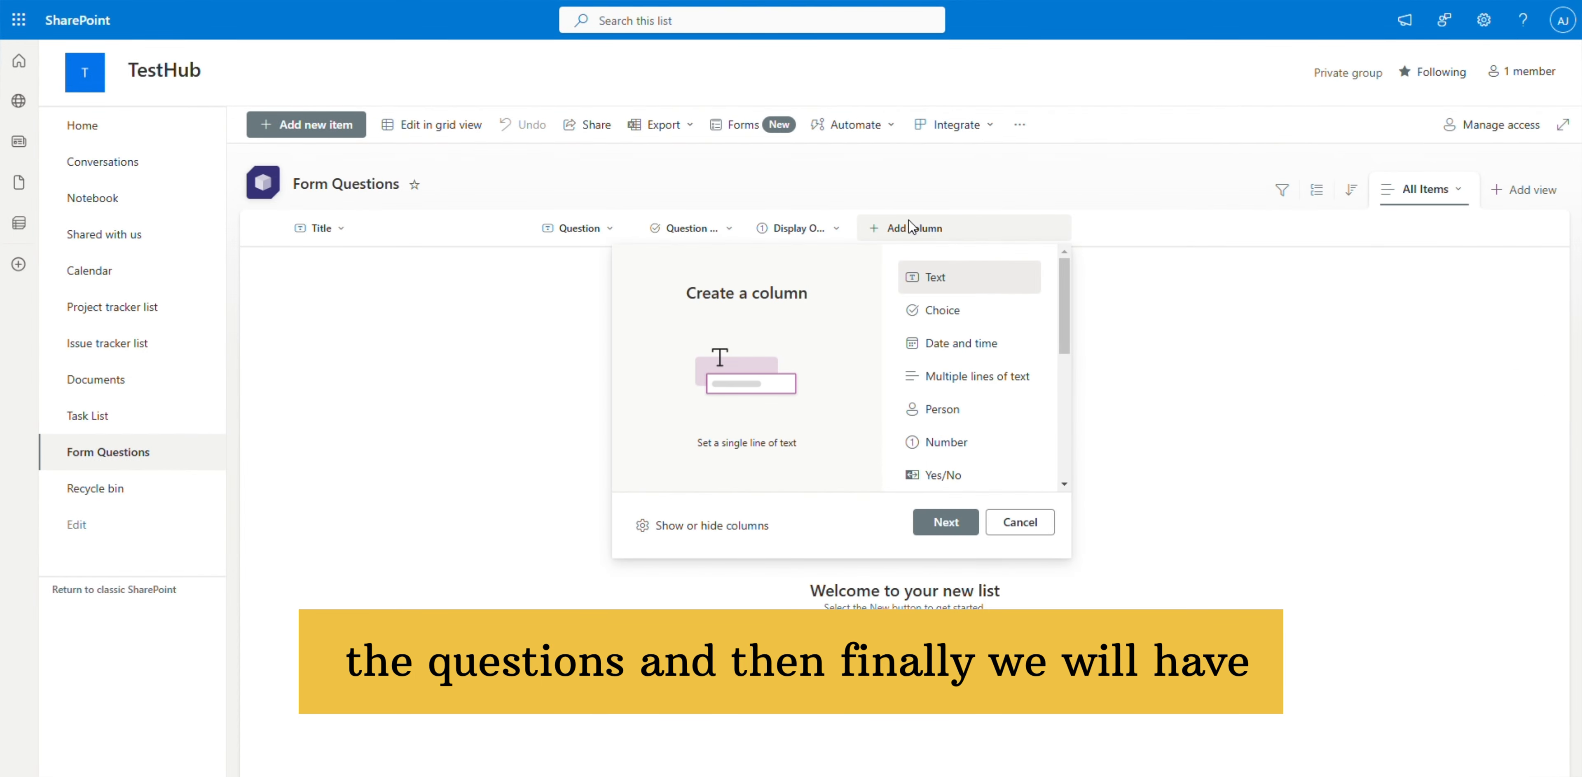
left_click(949, 475)
left_click(951, 525)
type("IsAct")
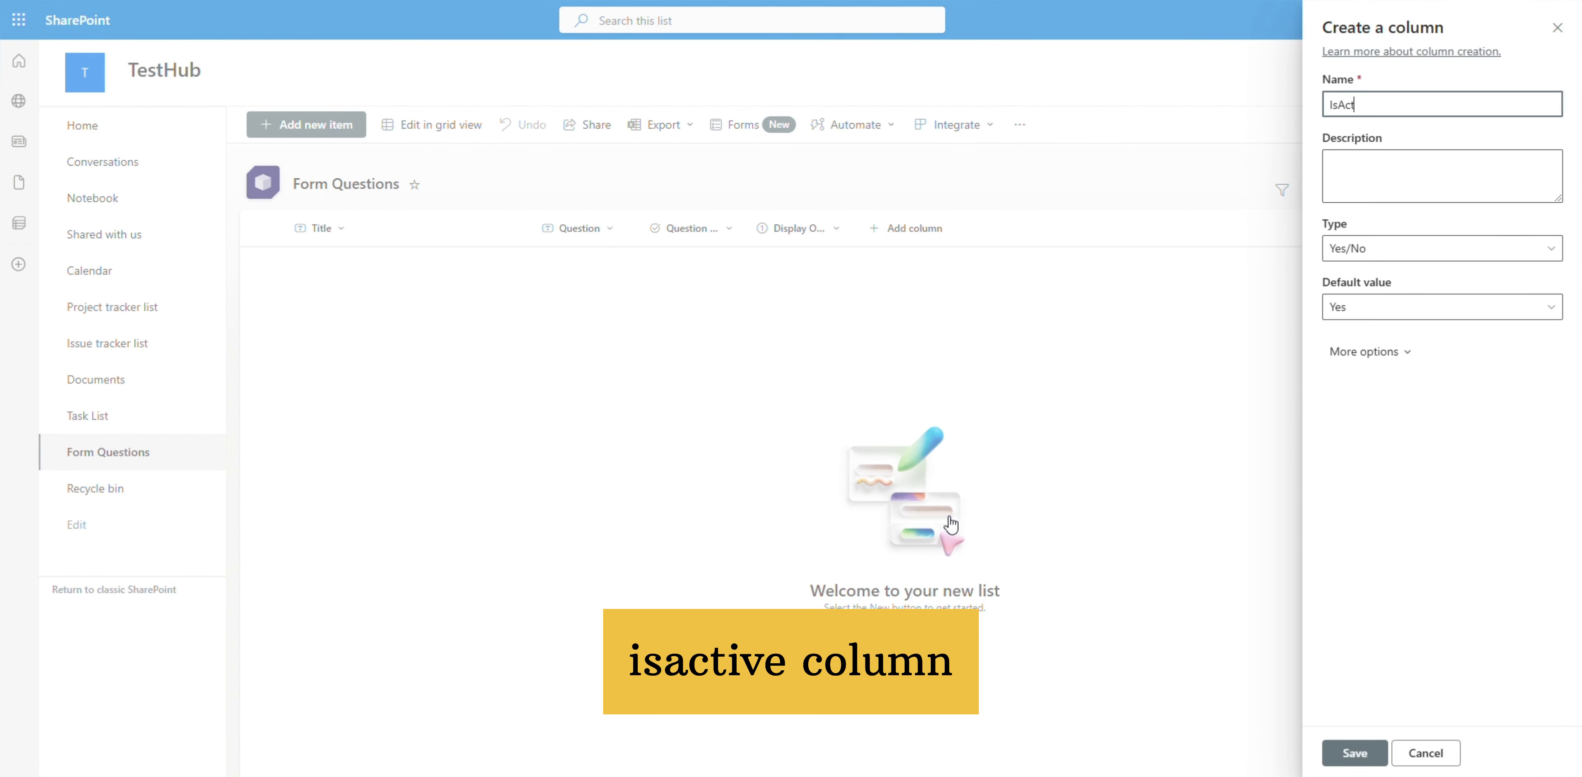
type("ove")
left_click(1356, 752)
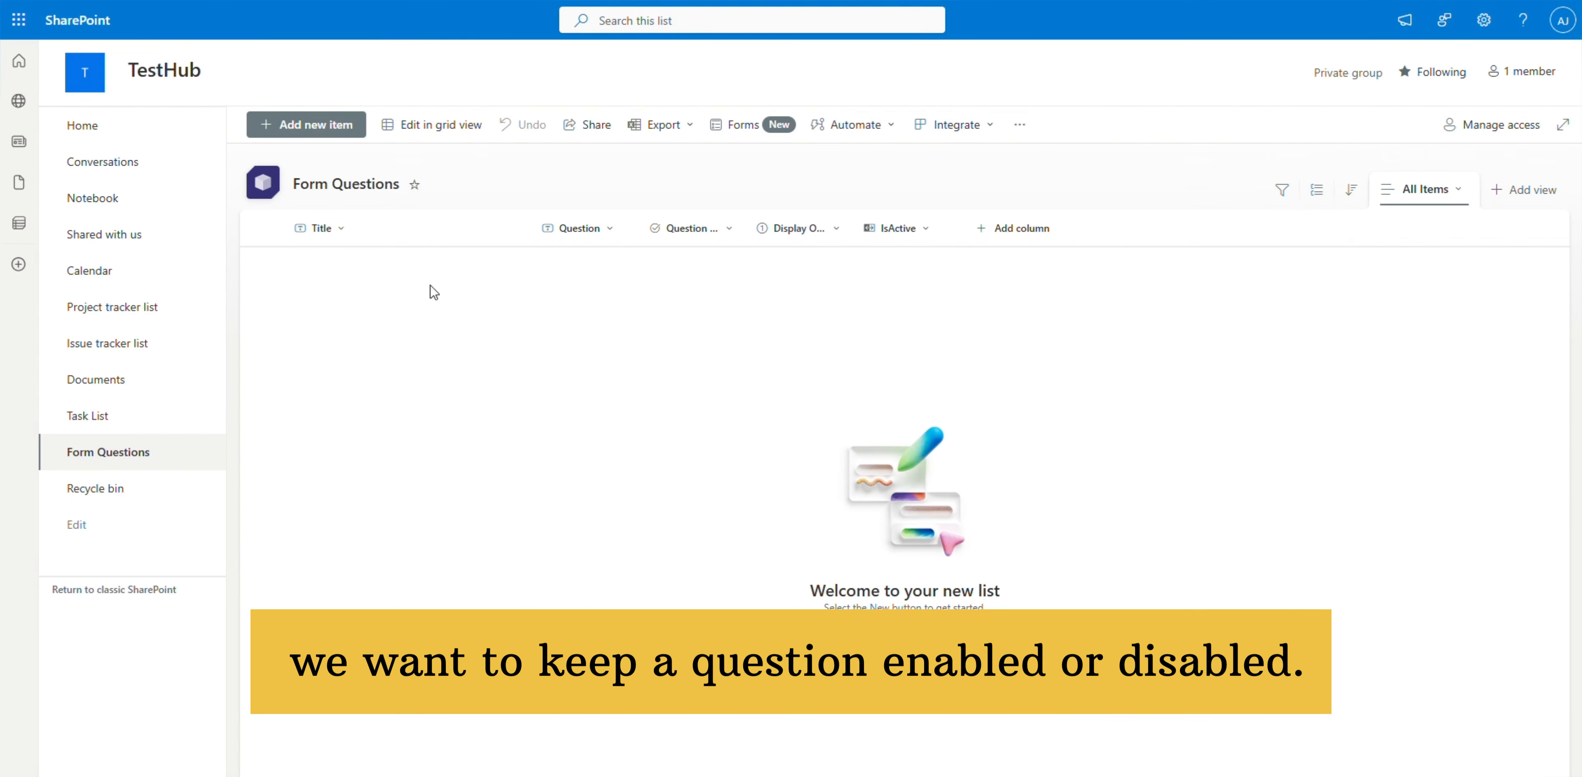
Step: Hide the Title column and show the ID column in the list view
left_click(886, 242)
mouse_move(903, 379)
left_click(1050, 498)
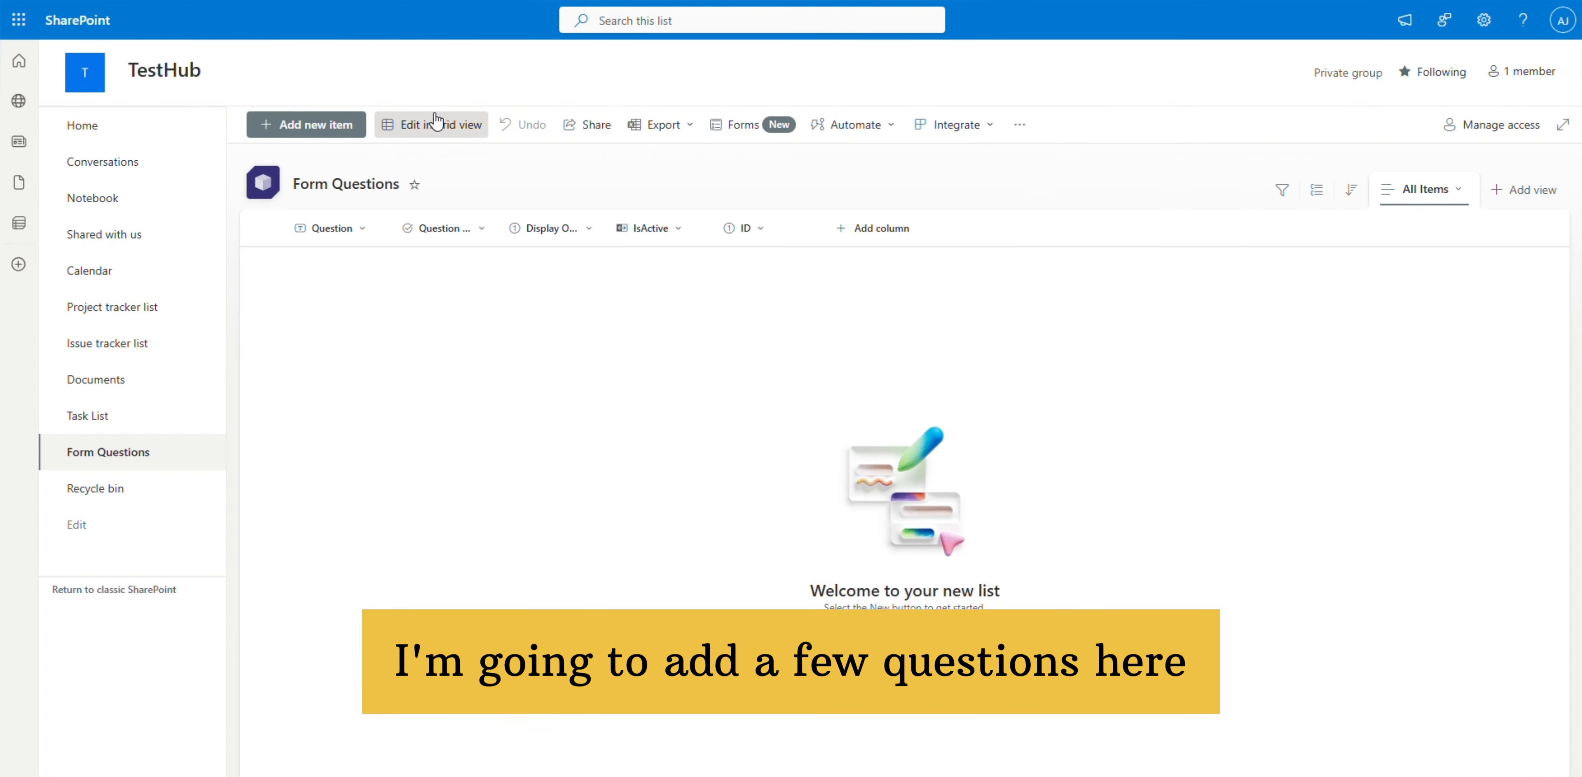
Step: In grid view, add the question "What is your favorite color?" with the question type Choice
left_click(430, 125)
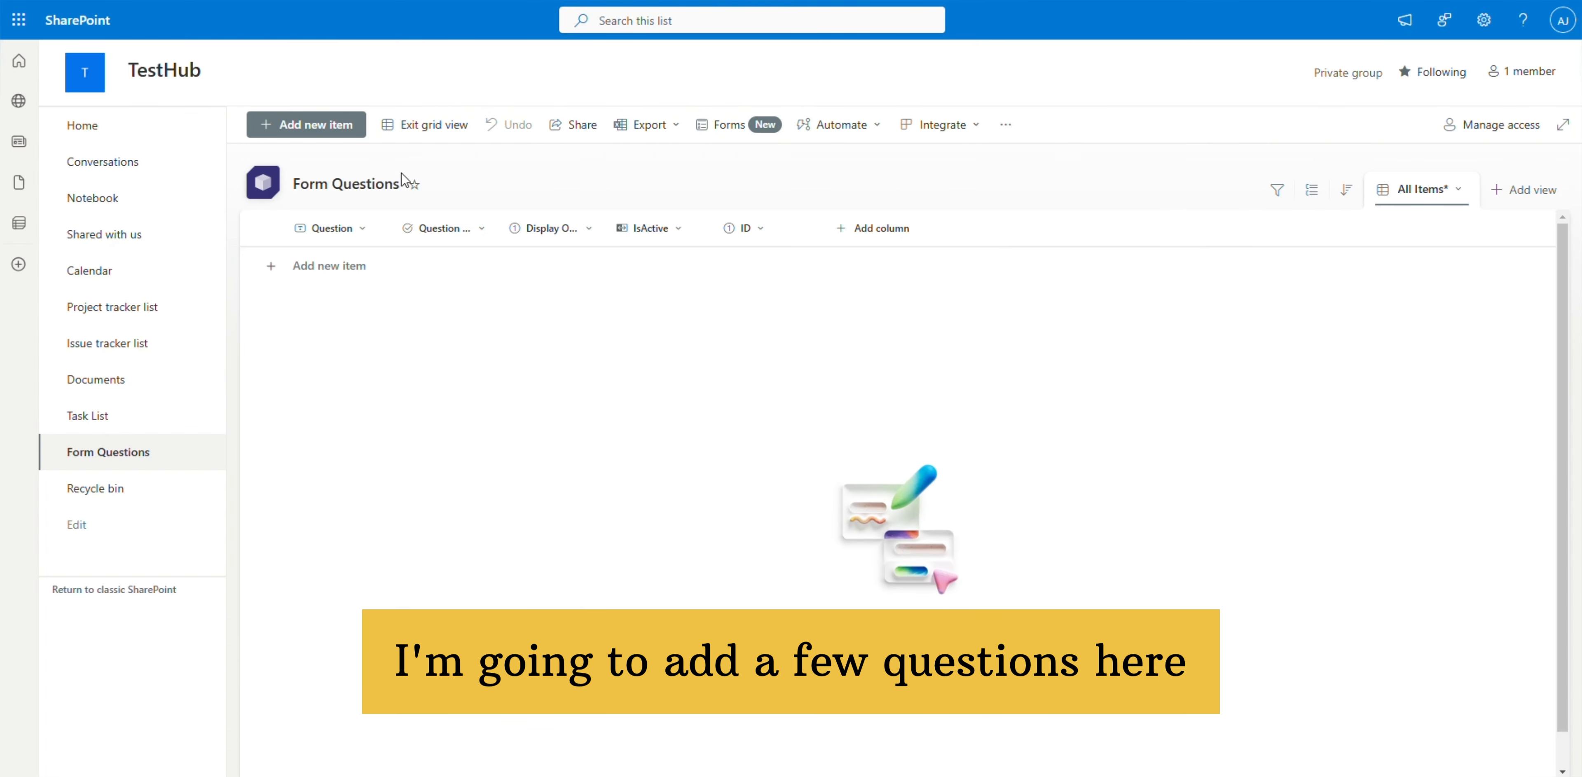
left_click(314, 266)
left_click(343, 271)
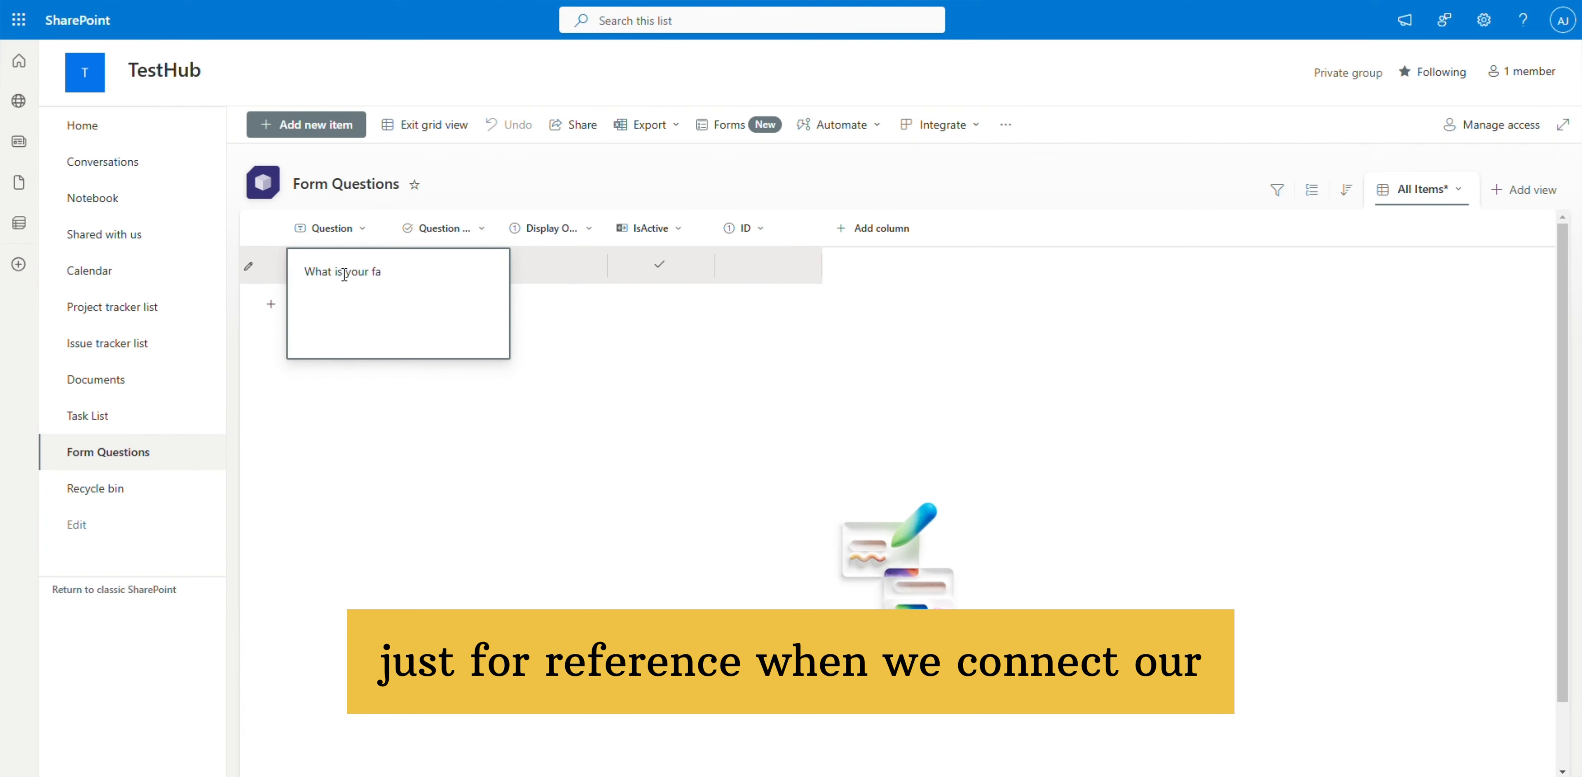
type("What is your favorite col")
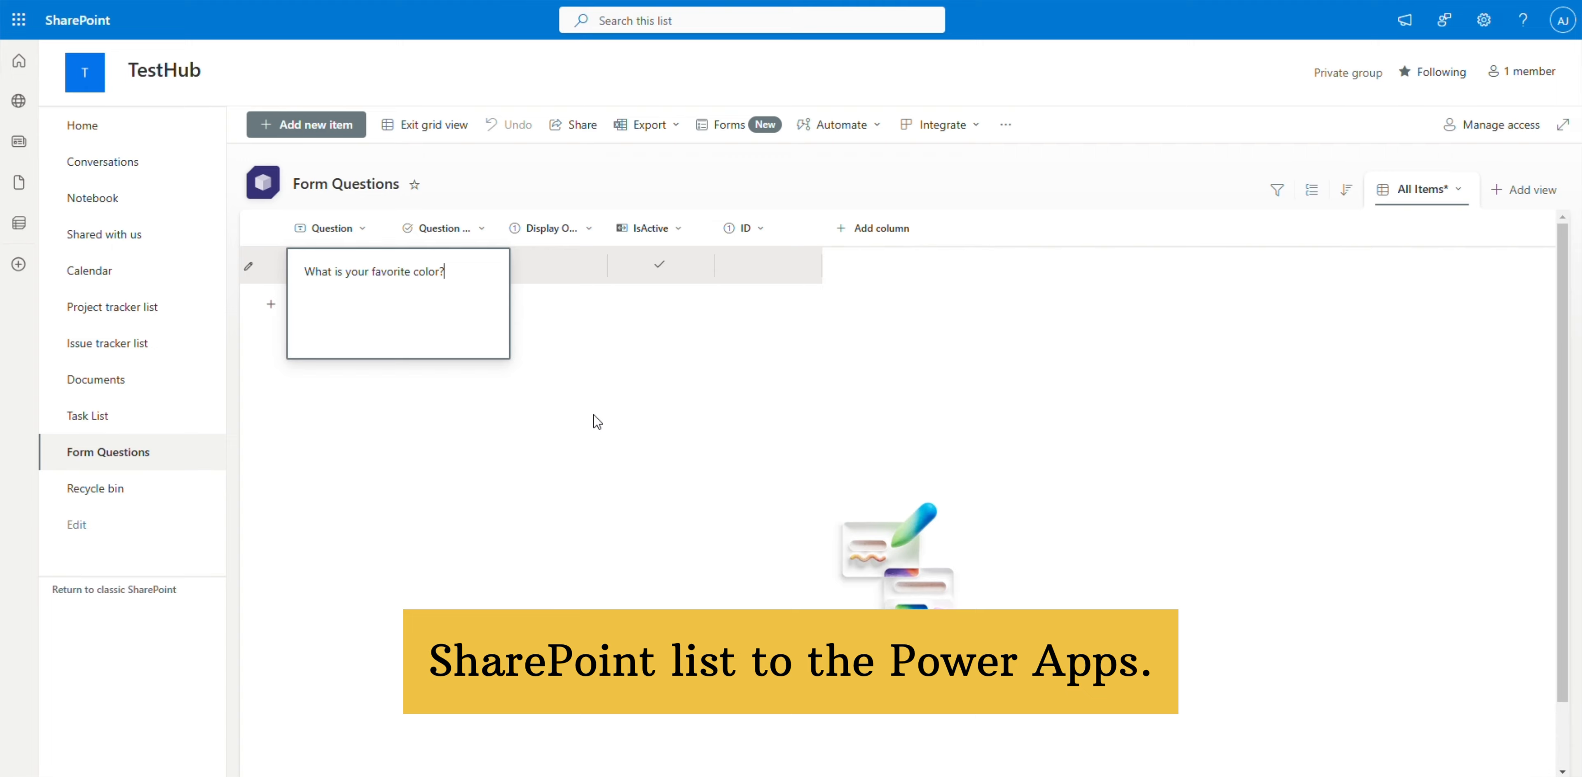
type("or?")
left_click(474, 282)
left_click(473, 282)
left_click(427, 350)
left_click(560, 282)
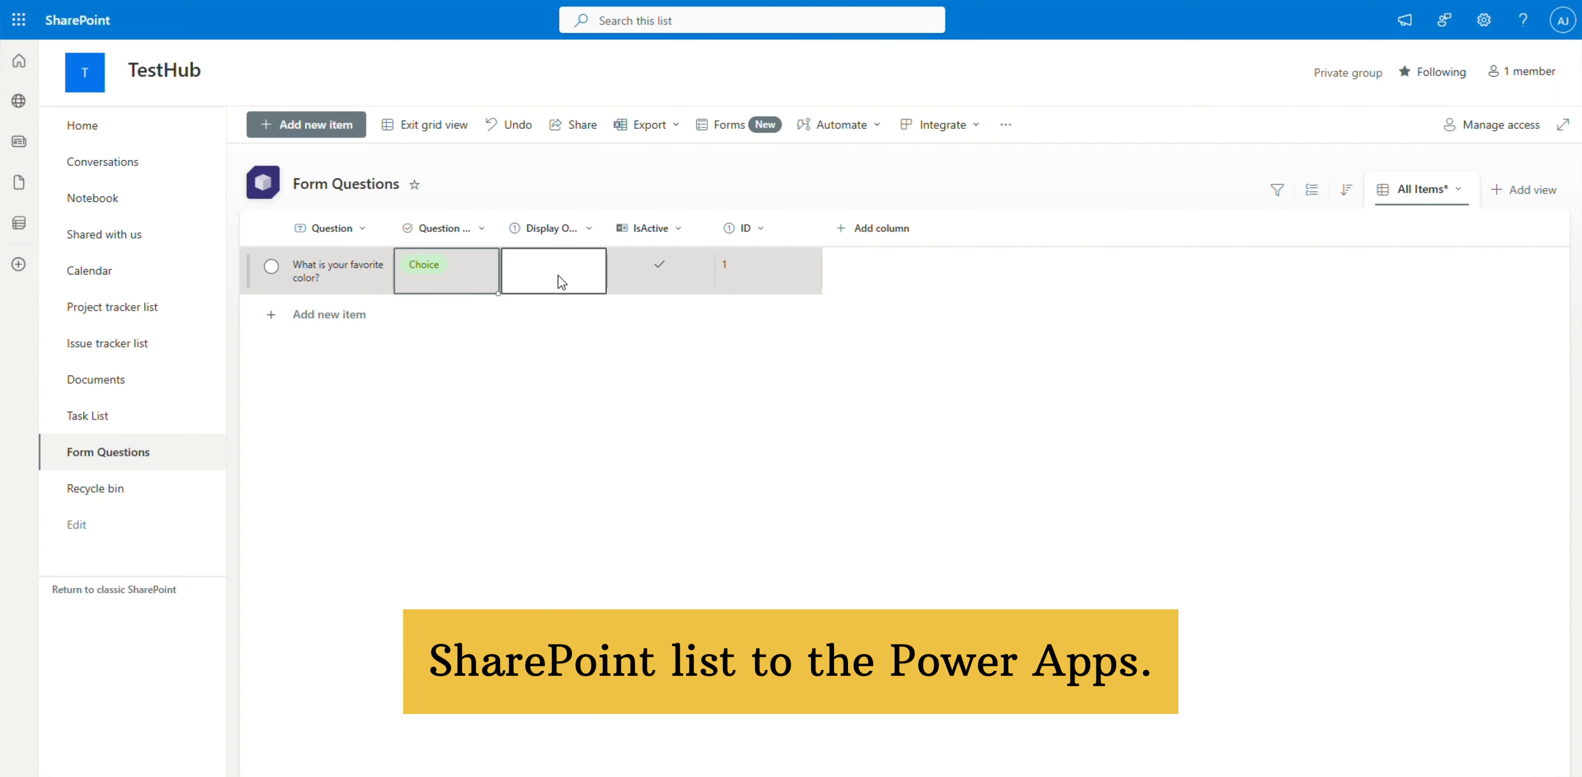
Step: Add a multiple-lines-of-text column to hold the choice options
left_click(883, 229)
left_click(921, 376)
left_click(921, 525)
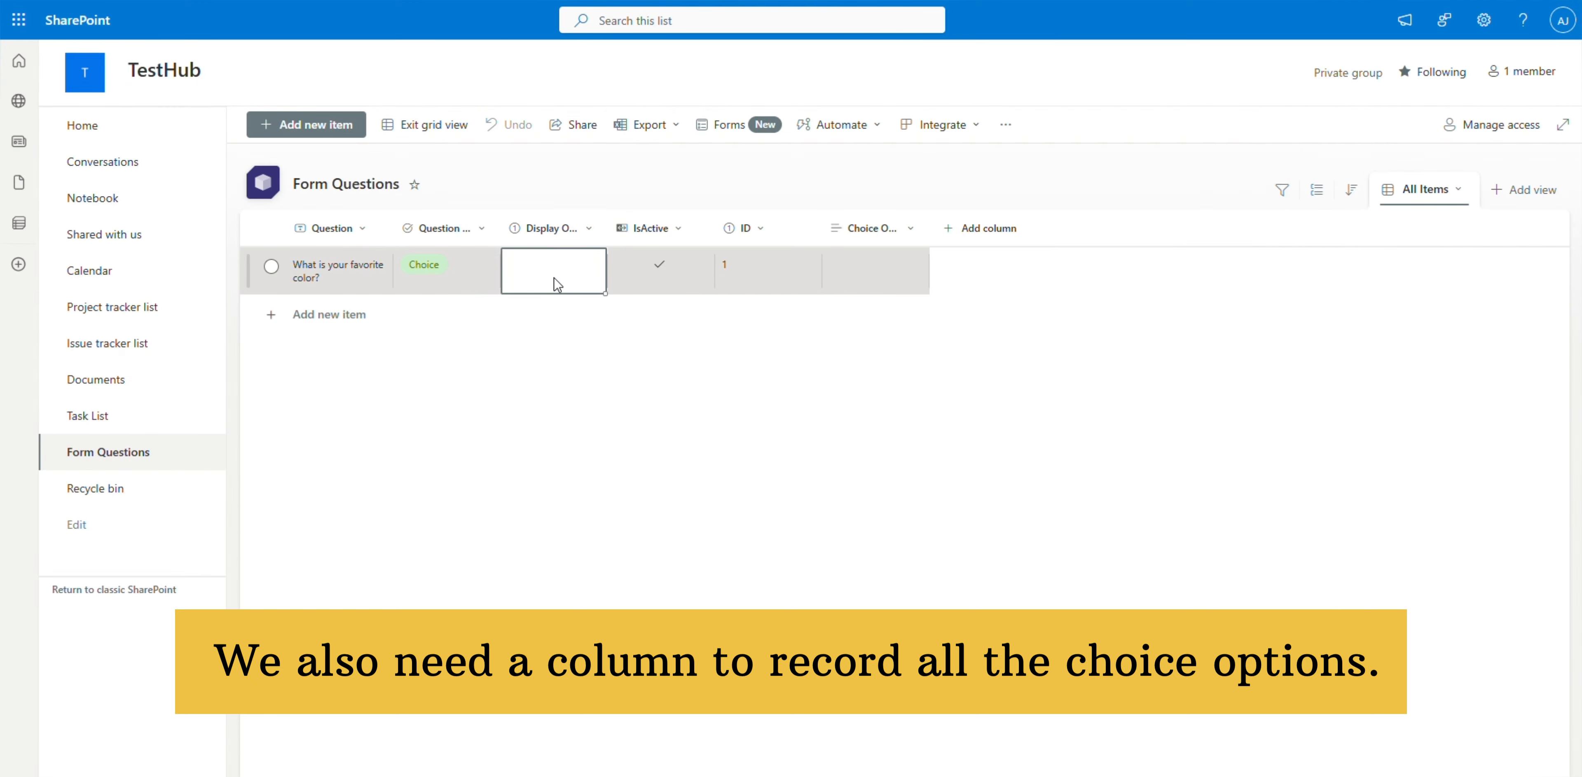
Step: For the favorite color question, set the display order to 1 and the choice options to "Red, Yellow, Black, Other"
type("1")
left_click(777, 276)
left_click(865, 272)
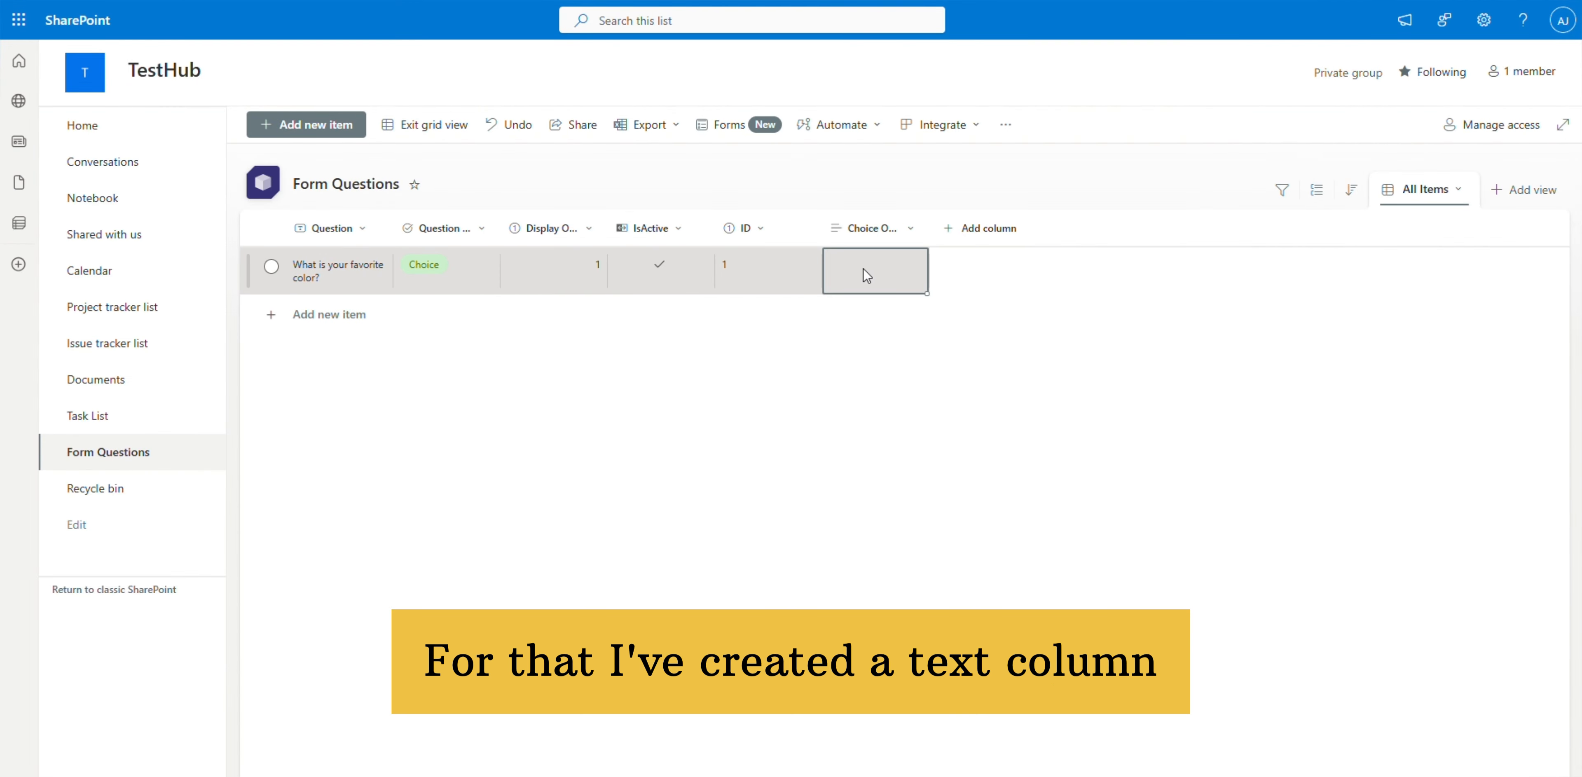
type("Red, Yellow, Black, Other")
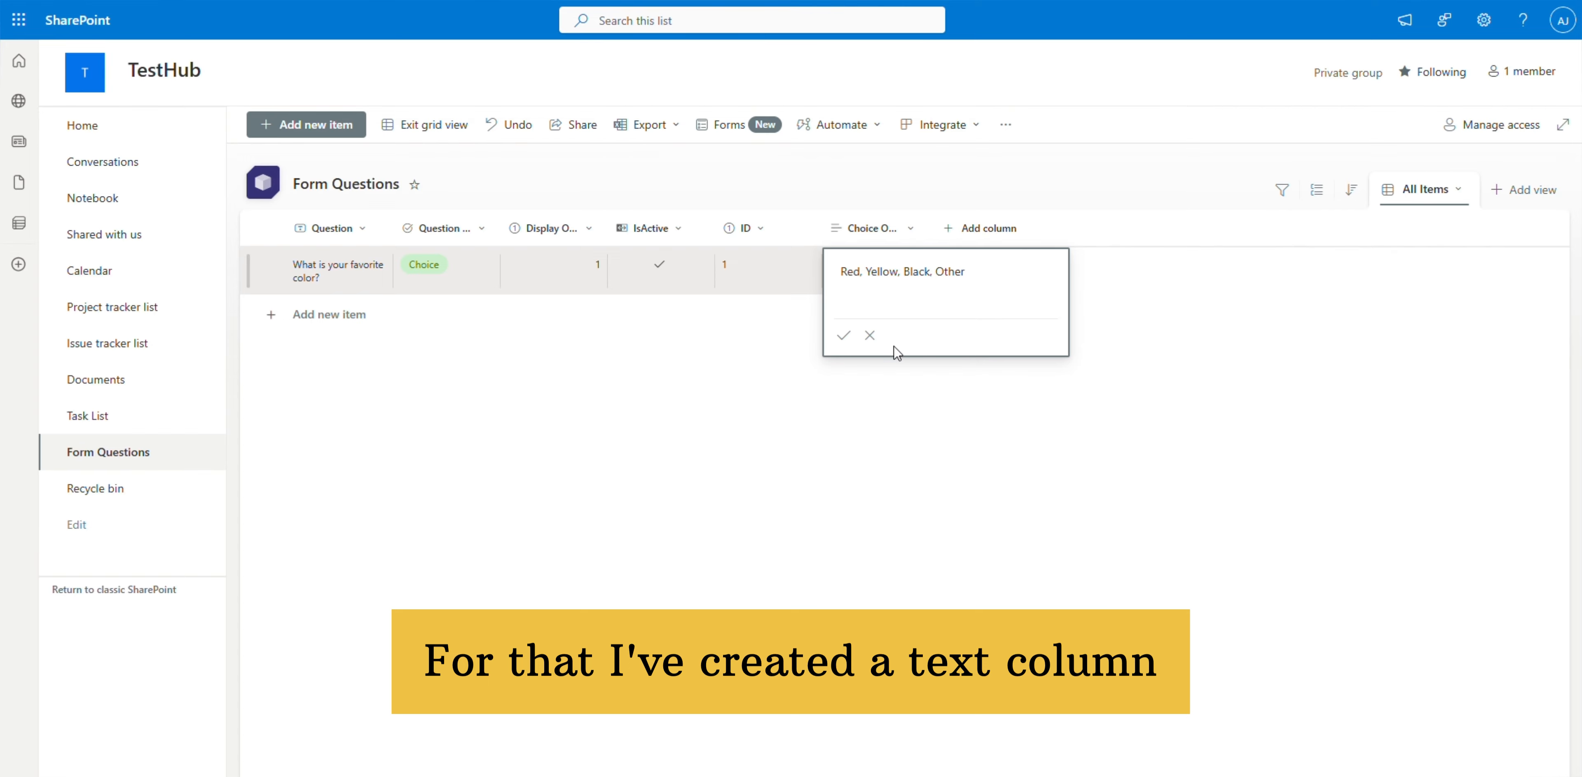
left_click(843, 335)
Step: Add the question "What's the most recent show you watched?" with type Text and display order 2
left_click(328, 313)
type("What's the most recent show you watche")
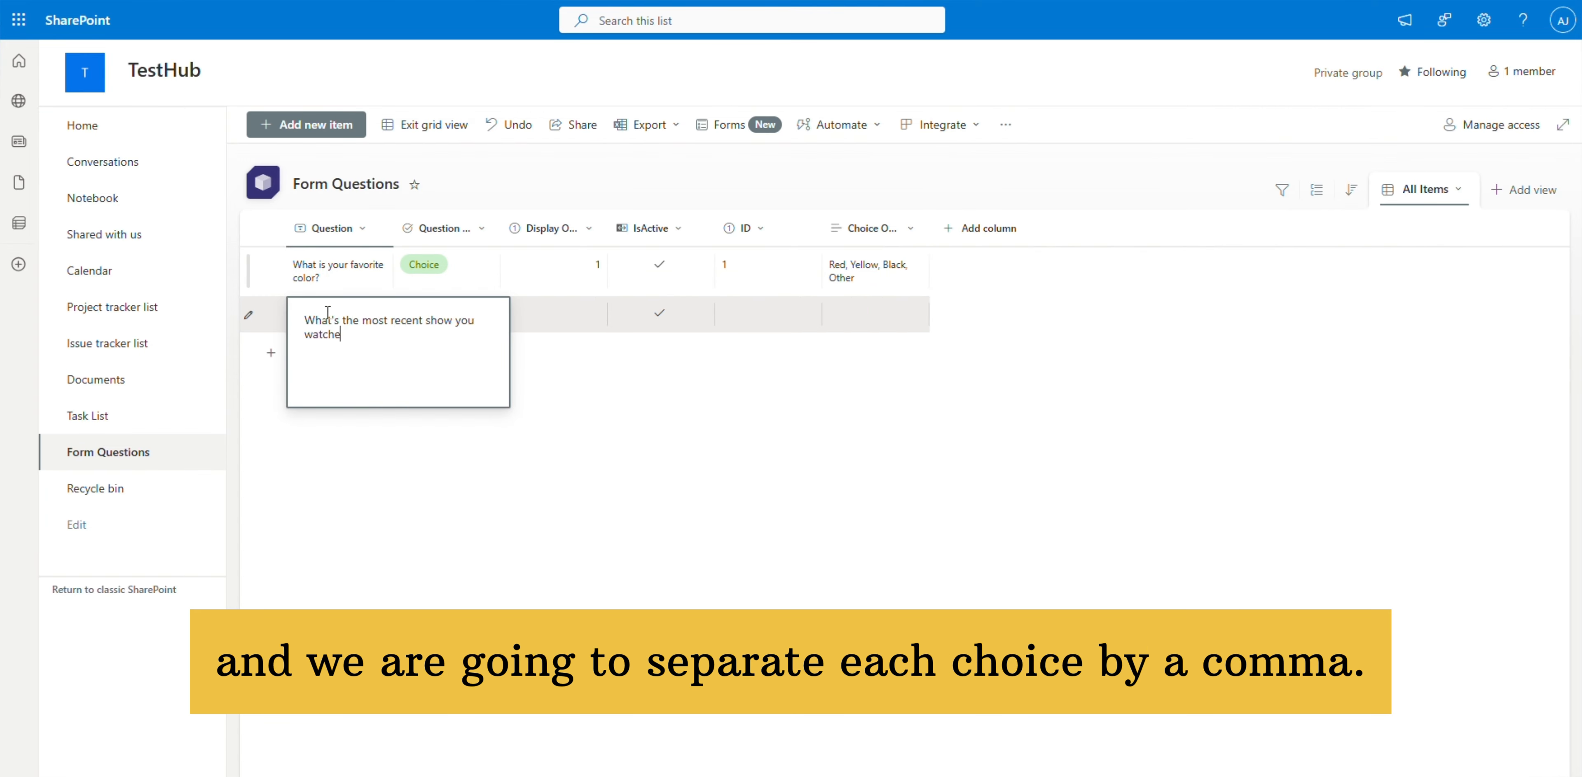
type("d?")
left_click(553, 359)
double_click(447, 319)
left_click(454, 384)
left_click(555, 325)
type("2")
Step: Add the question "Do you believe in aliens?" with the question type Yes/No
left_click(561, 439)
double_click(333, 371)
type("Do you believe in aliens")
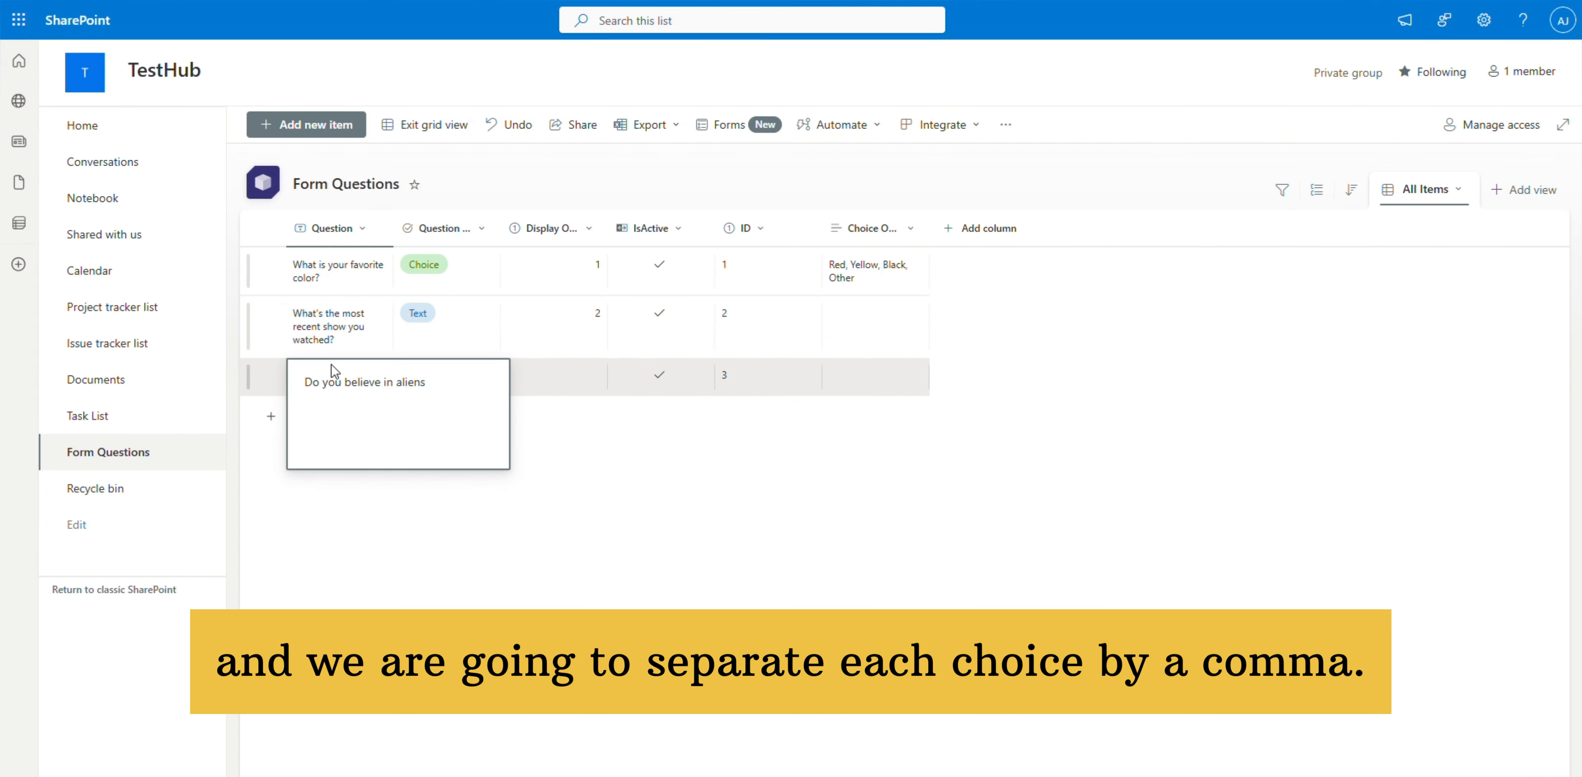
type("?")
double_click(447, 375)
left_click(451, 467)
Step: Add the question "How many years of experience you have?" with the question type Number
left_click(331, 438)
type("How many years of ex")
double_click(447, 425)
left_click(442, 552)
Step: Set the display order to 3 for the aliens question and 4 for the years of experience question
left_click(564, 380)
type("3")
left_click(587, 454)
type("4")
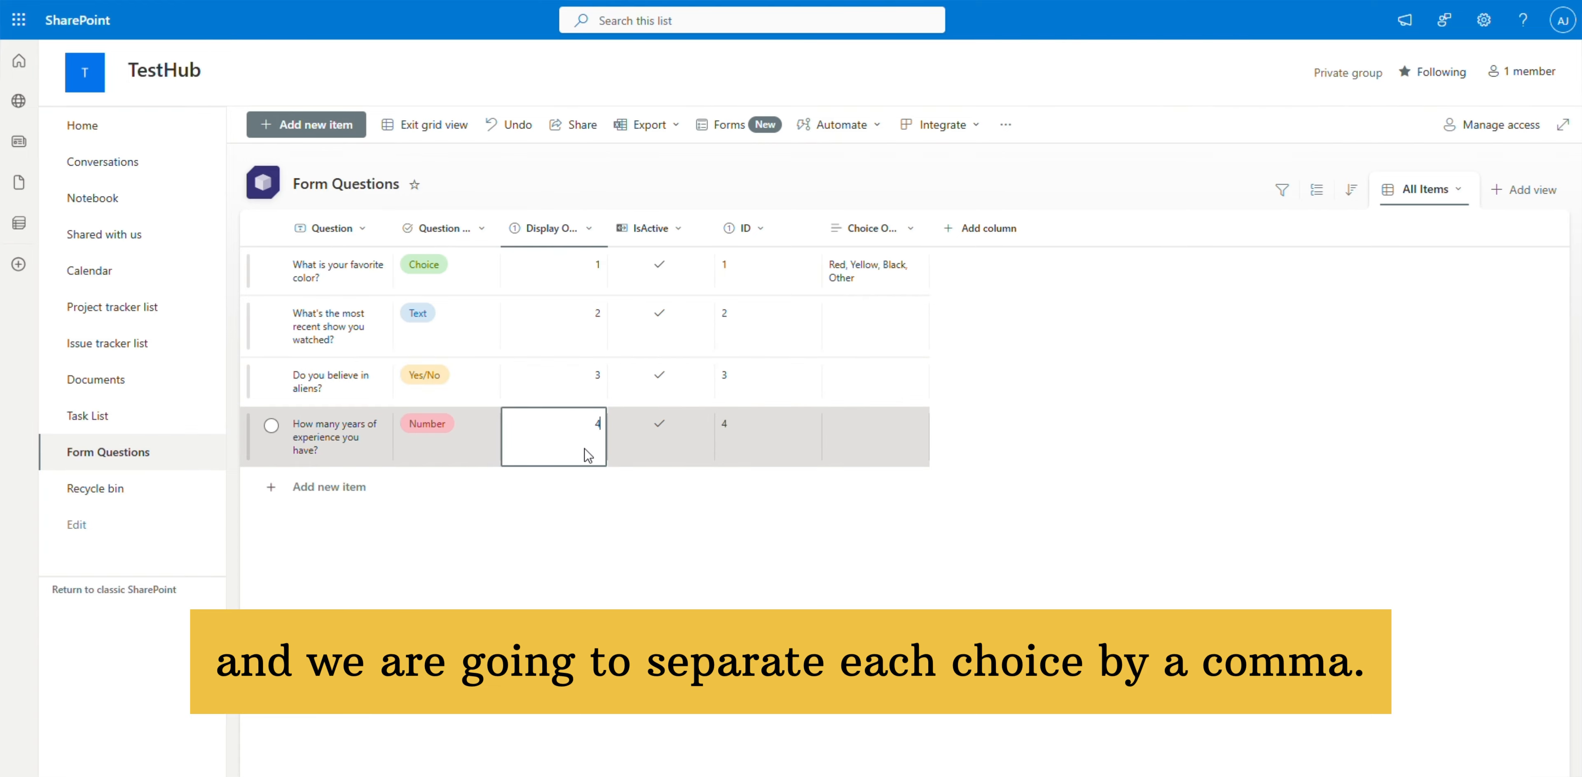
Step: Add the question "Date of birth?" with type Date and display order 5
left_click(350, 486)
double_click(447, 486)
left_click(552, 486)
type("5")
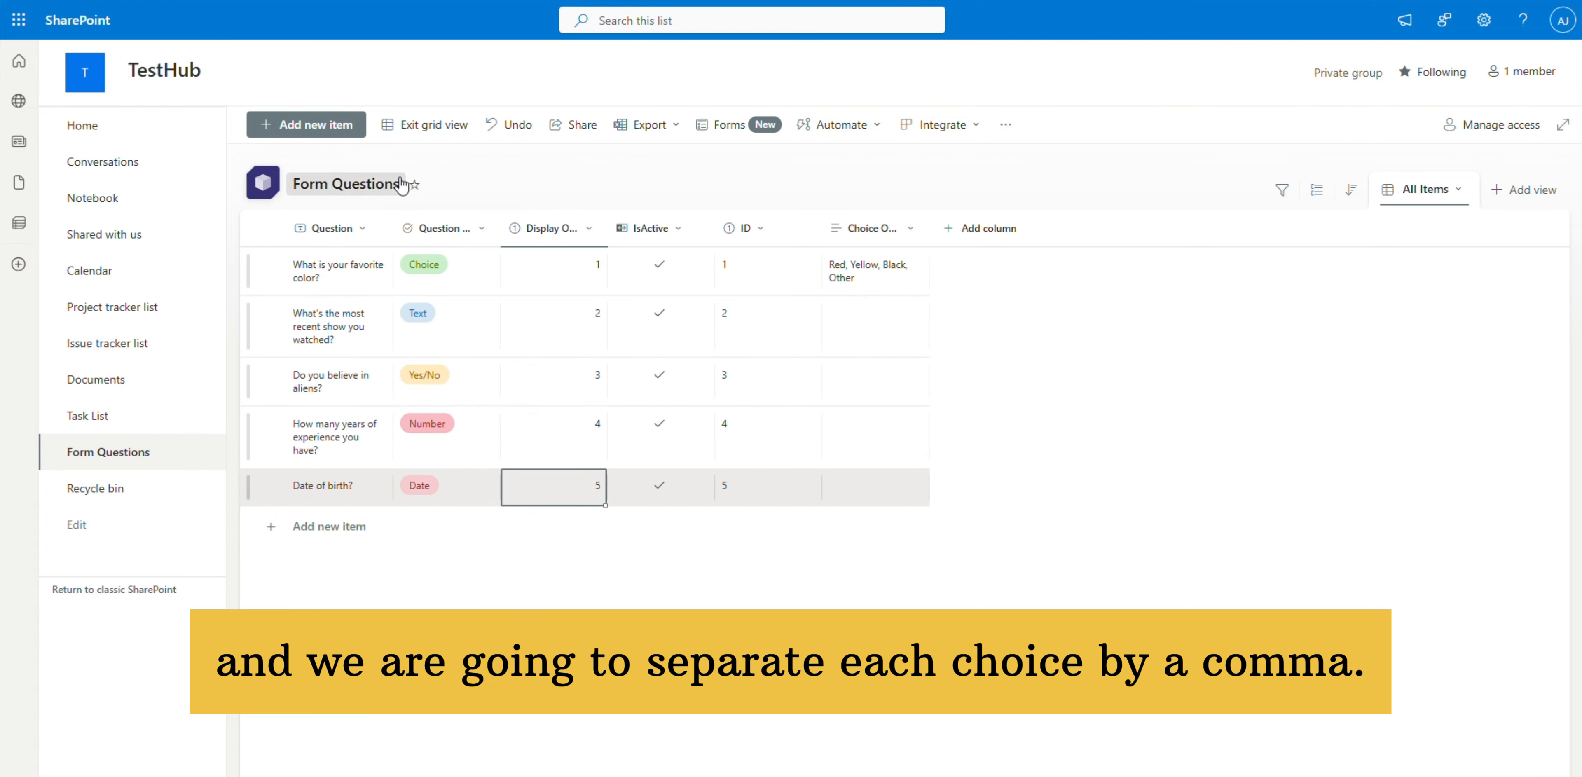
left_click(367, 582)
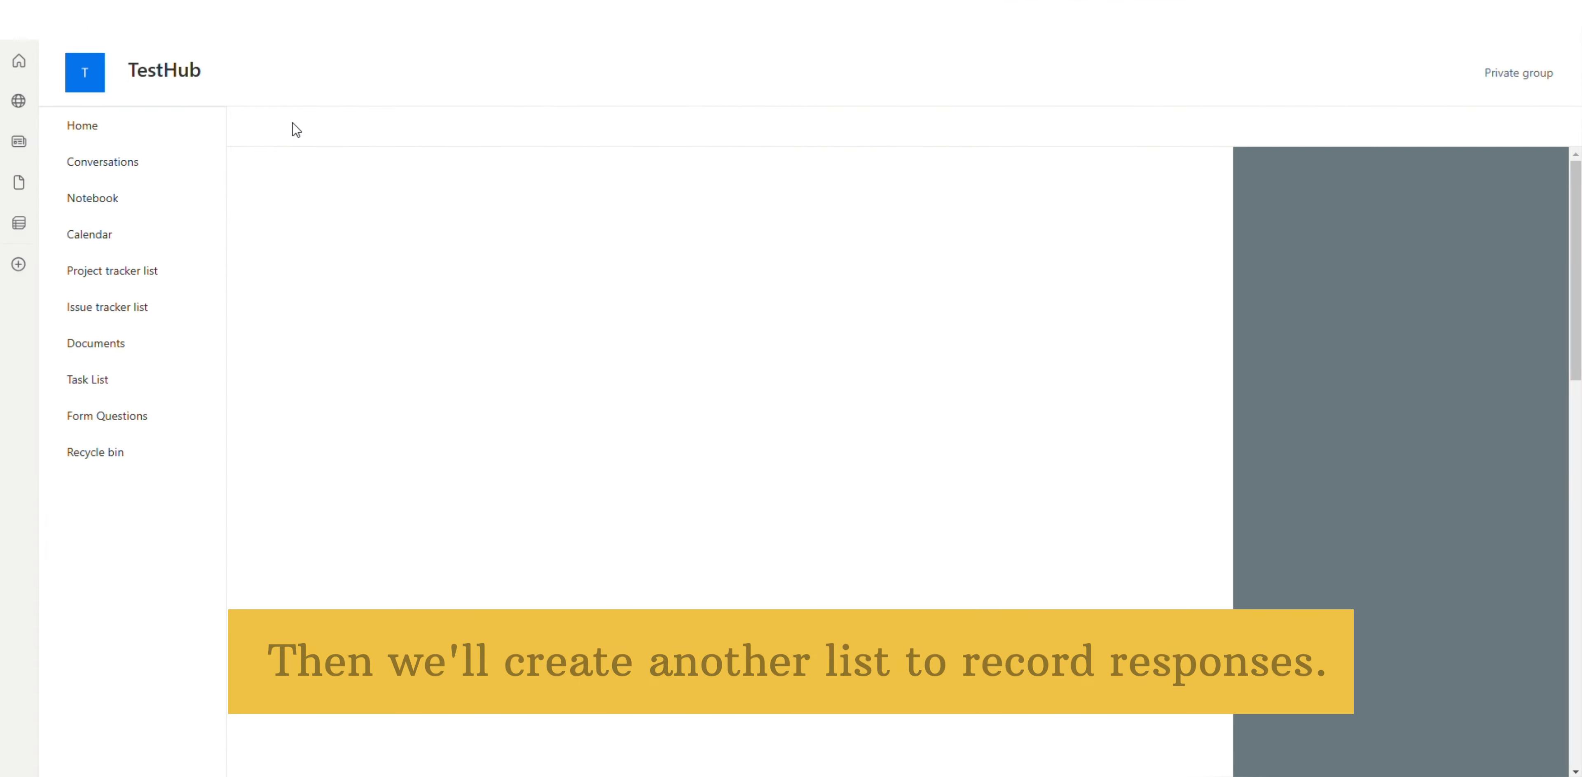
Step: Create a second blank list named Form Responses from the TestHub home page
left_click(289, 126)
left_click(268, 159)
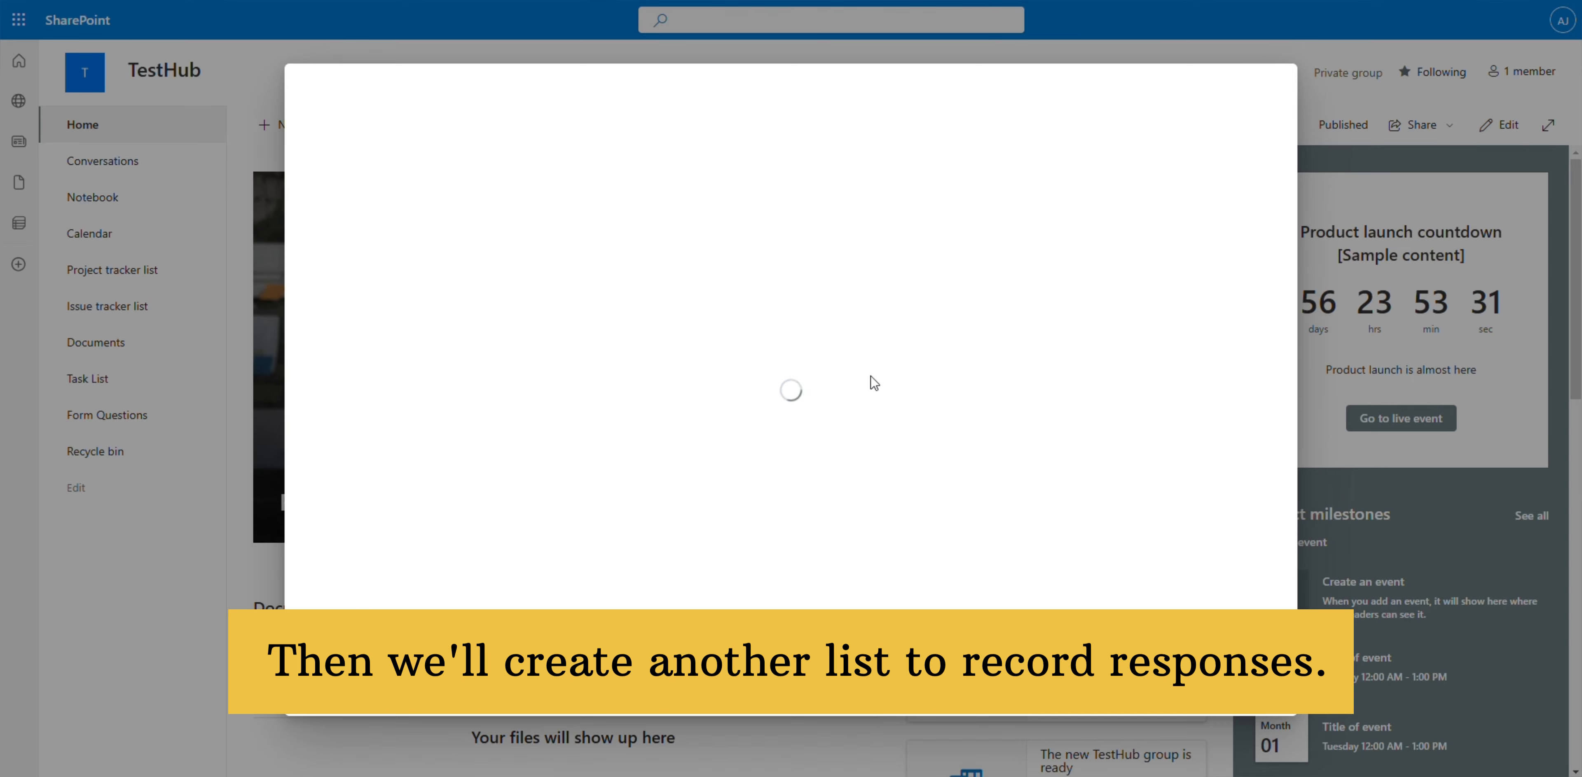
type("Form")
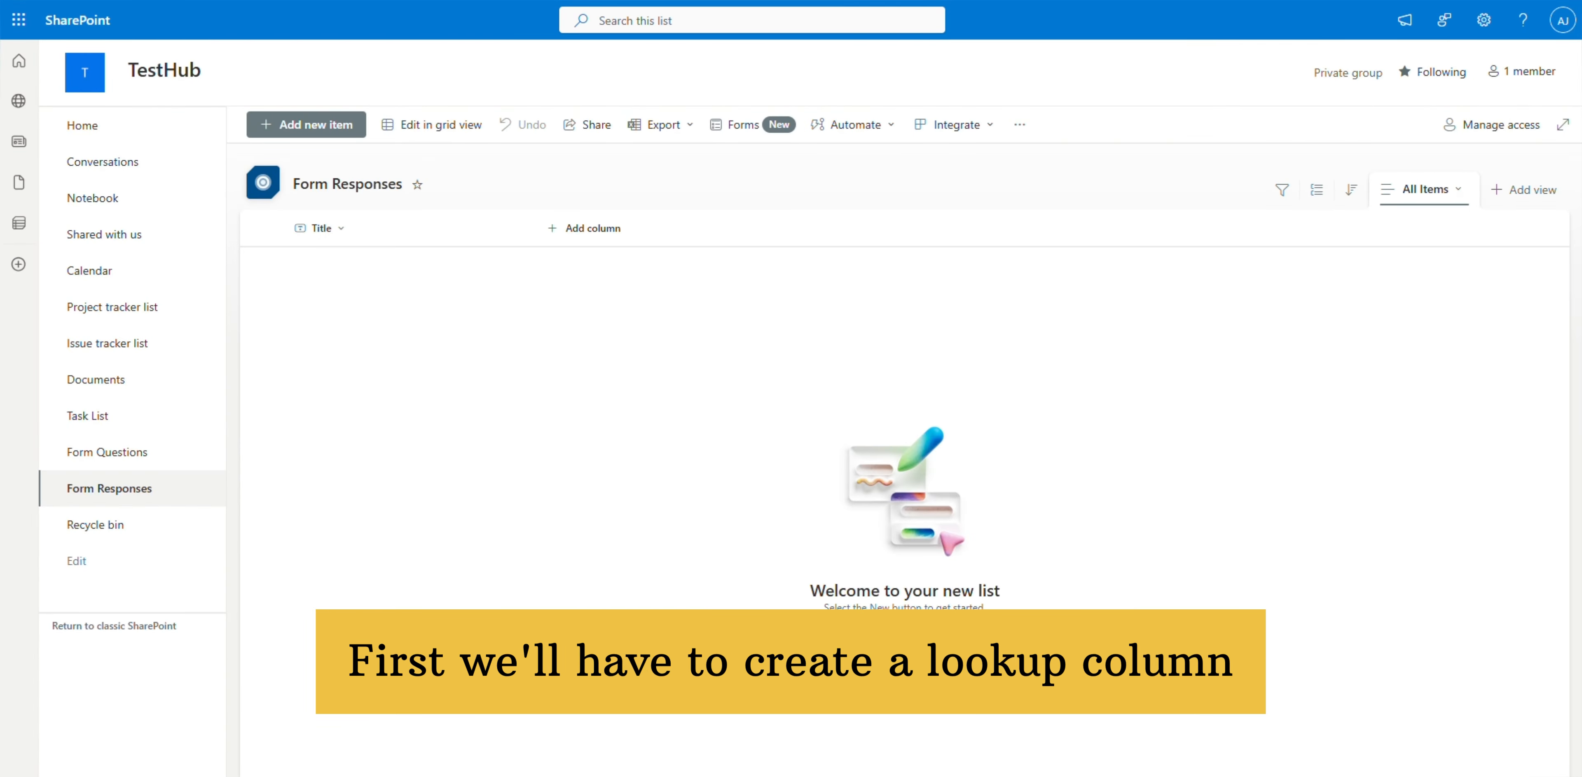
Step: Add a lookup column named Question that draws on the Question column of the Form Questions list
left_click(590, 227)
scroll(860, 349, "down", 5)
left_click(860, 353)
left_click(868, 522)
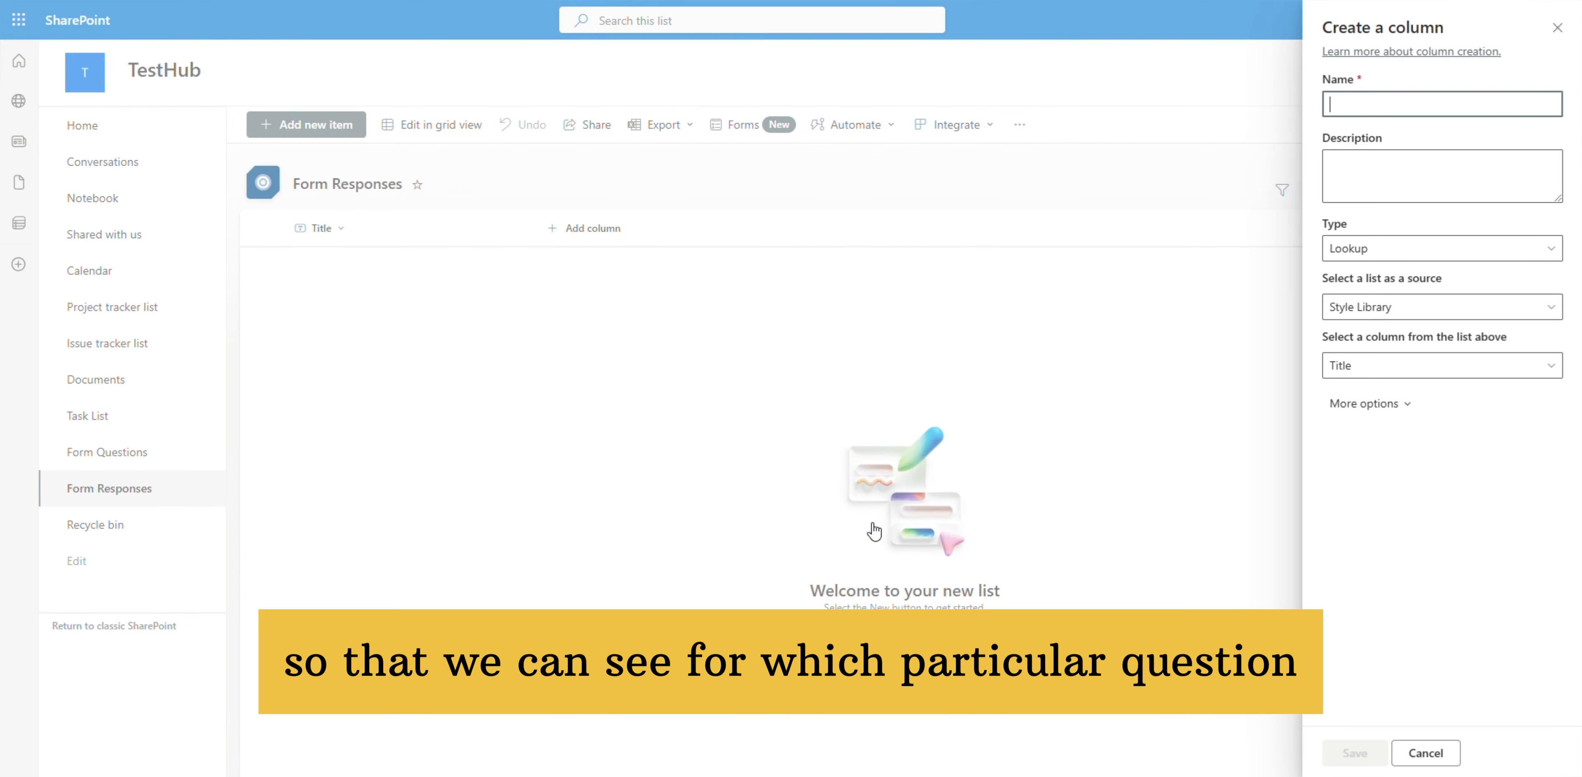
type("Question")
left_click(1511, 365)
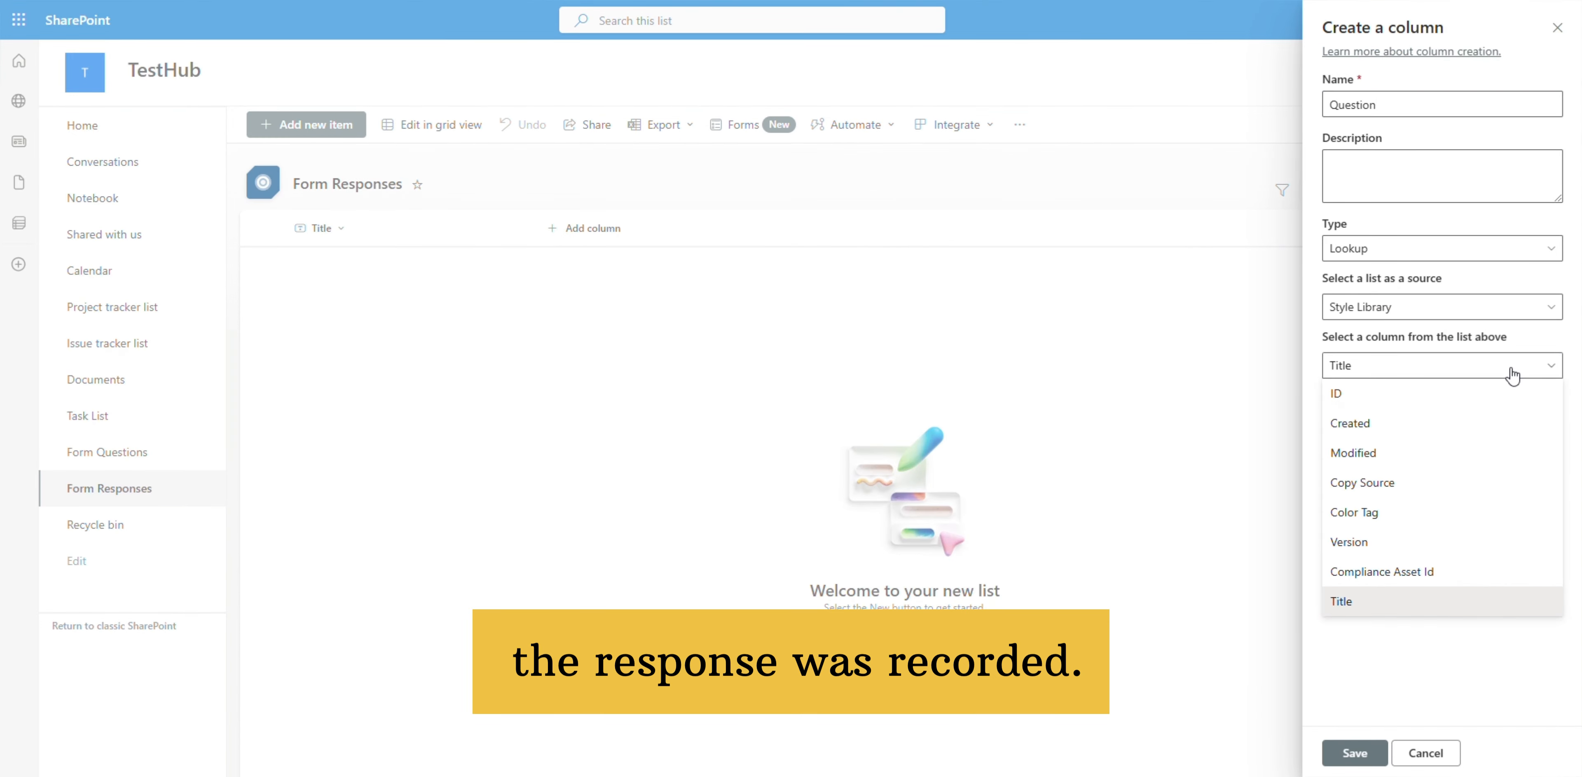
left_click(1437, 307)
left_click(1413, 509)
left_click(1429, 365)
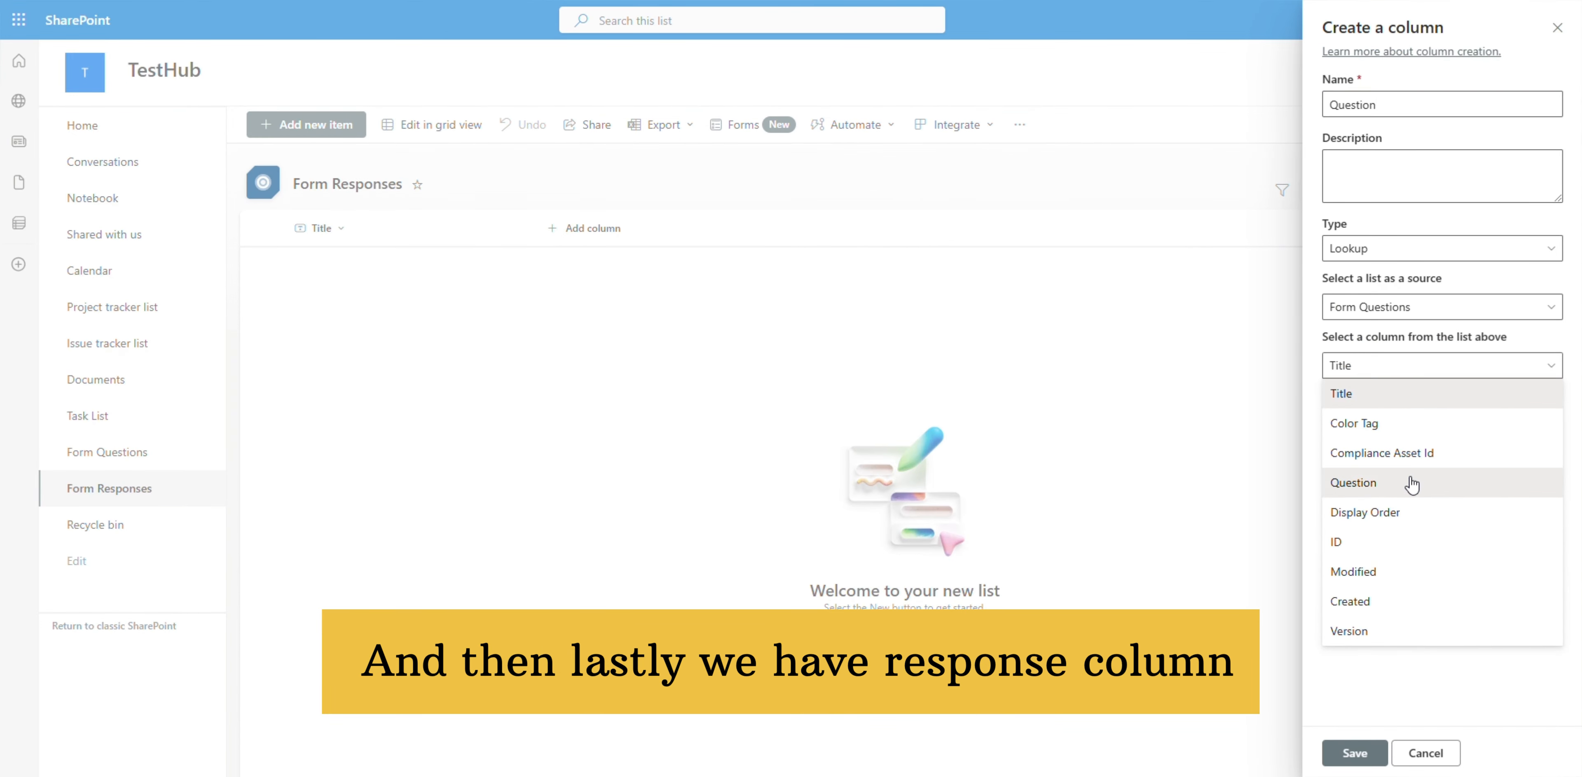
left_click(1357, 483)
left_click(1354, 753)
Step: Add a multiple-lines-of-text column named Response to the Form Responses list
left_click(676, 228)
left_click(982, 376)
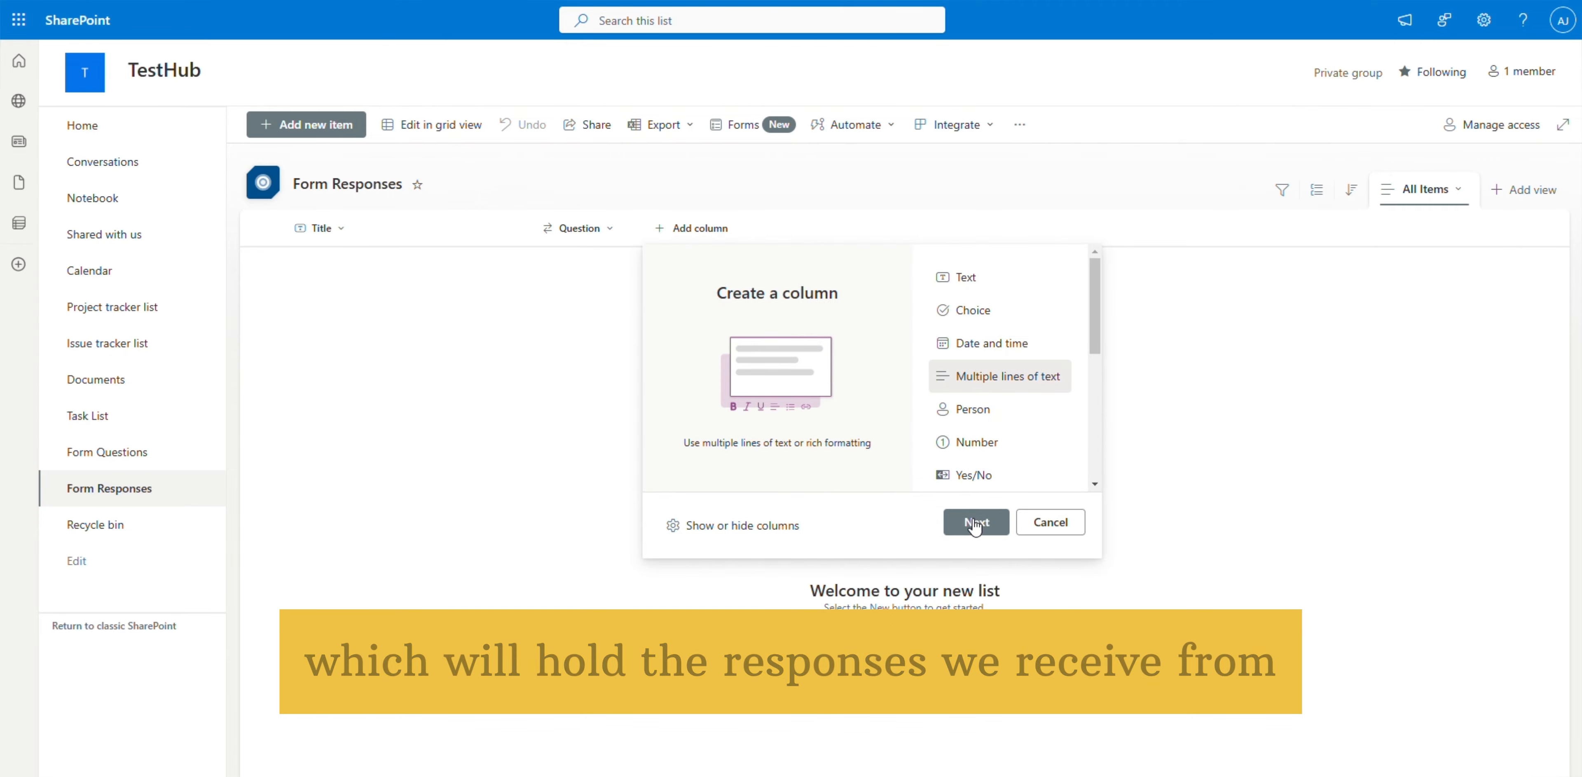
left_click(974, 522)
type("Response")
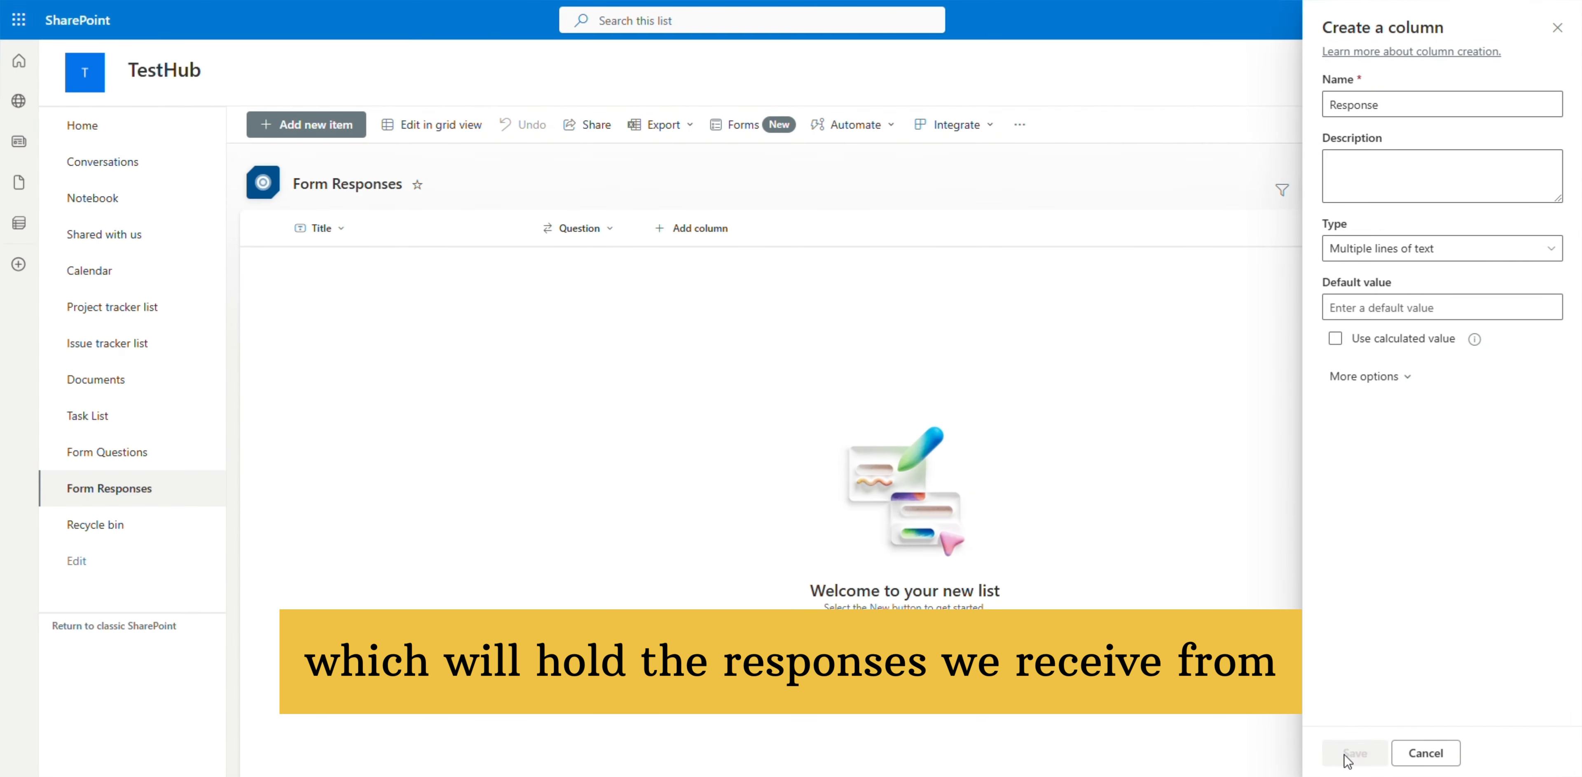
Step: Save the Response column and set the list view to show Question, Response, ID and Created By, without Title
left_click(1354, 753)
left_click(687, 228)
mouse_move(688, 254)
left_click(847, 402)
left_click(1346, 161)
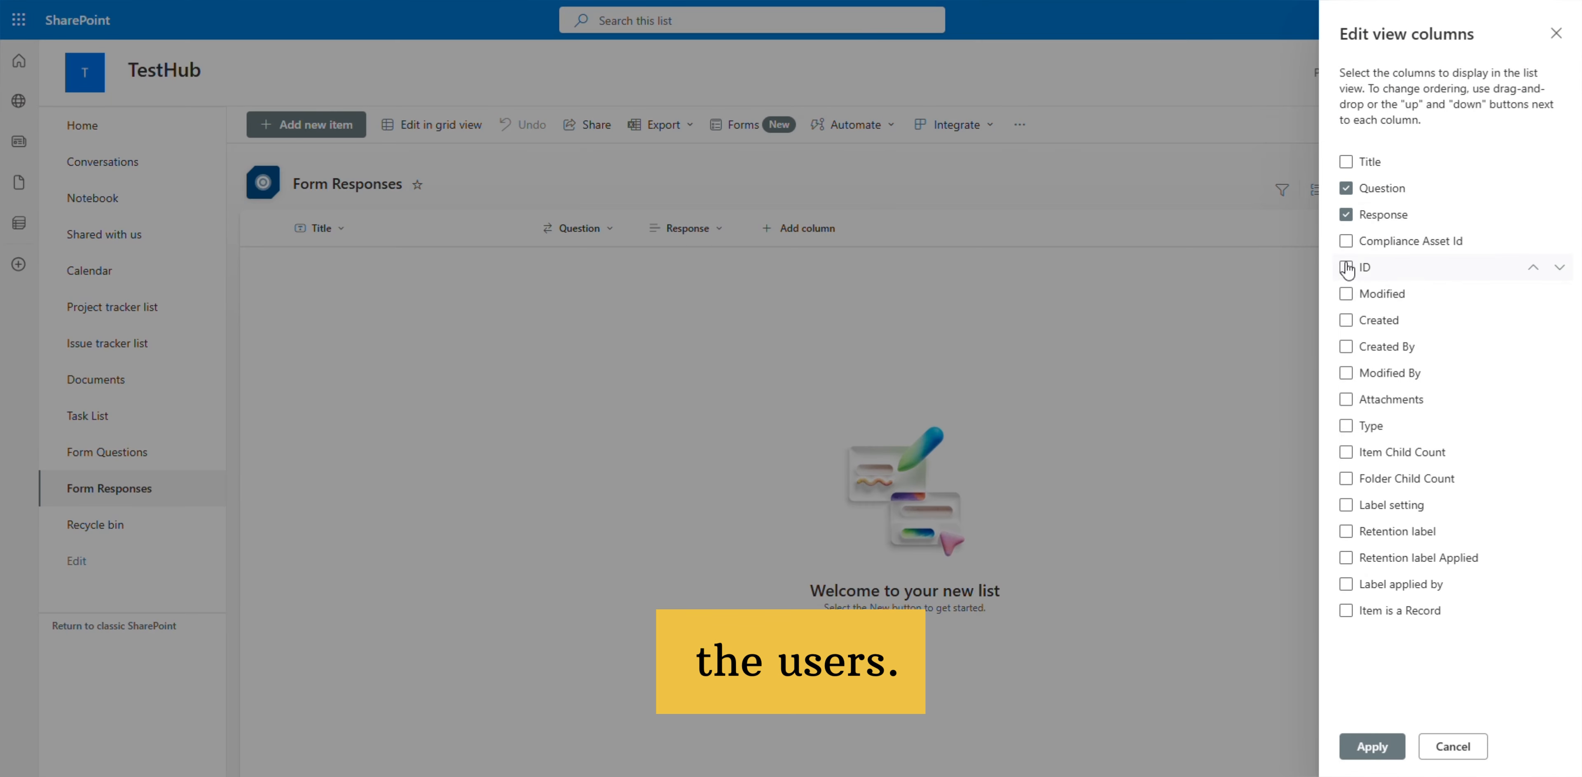
left_click(1370, 747)
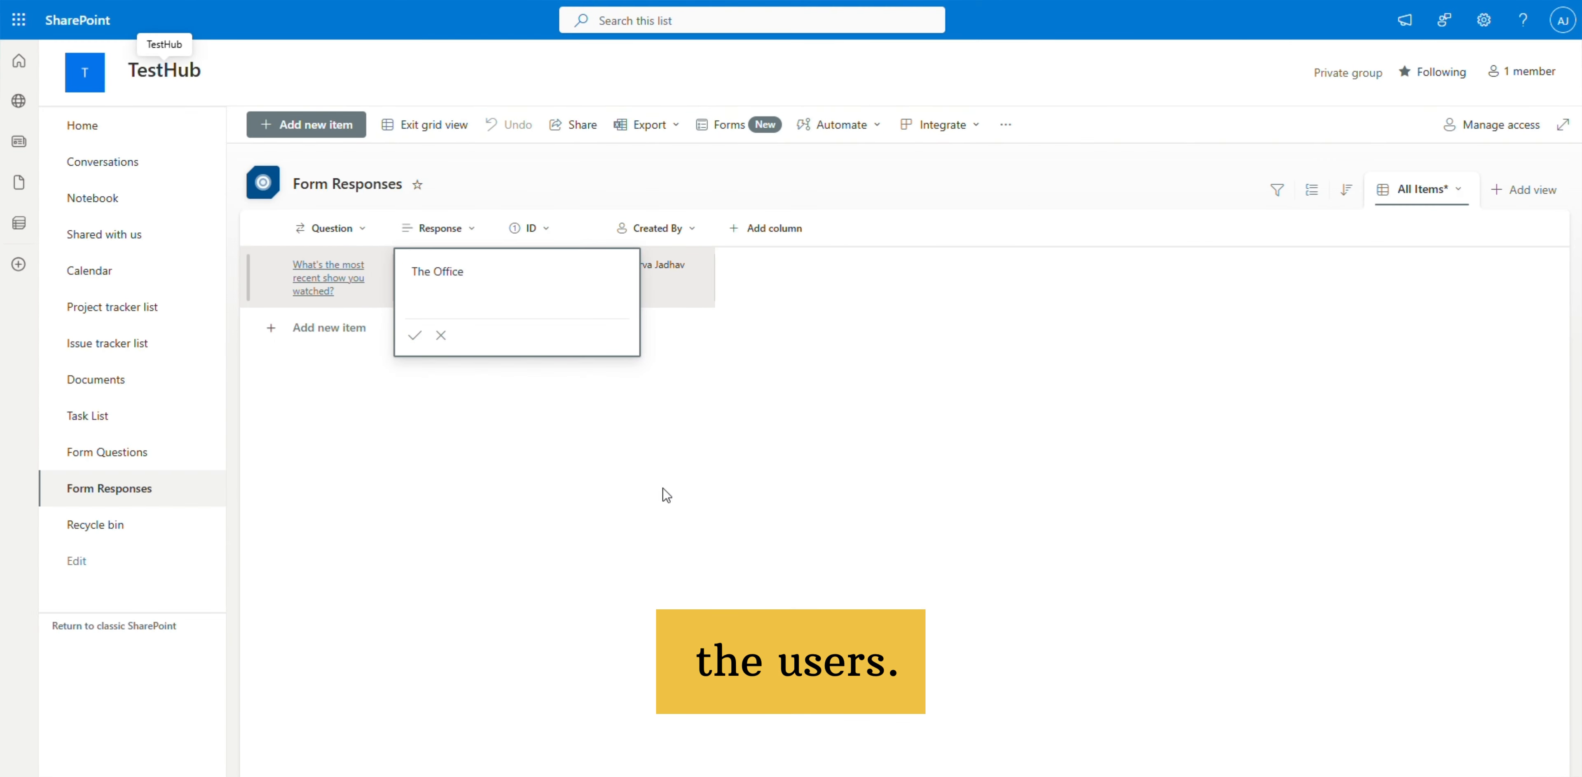
Step: Add another response item in grid view with a question chosen and the response Yes, and leave grid view
left_click(329, 328)
left_click(355, 381)
double_click(430, 328)
type("Yes")
left_click(329, 377)
left_click(428, 126)
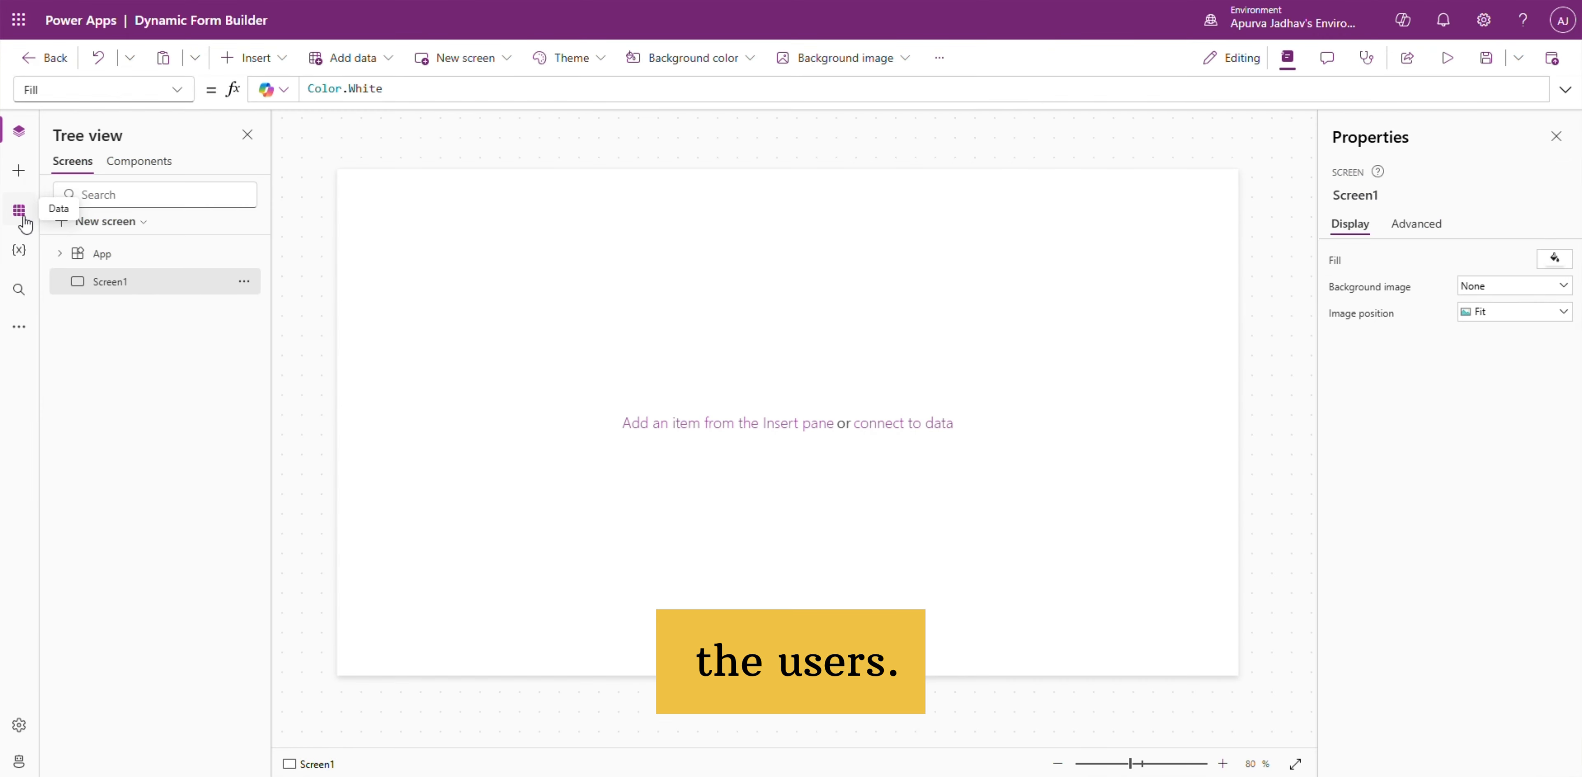
Step: Switch to the Dynamic Form Builder app in Power Apps and choose SharePoint as a new data source
left_click(19, 210)
left_click(99, 192)
type("s")
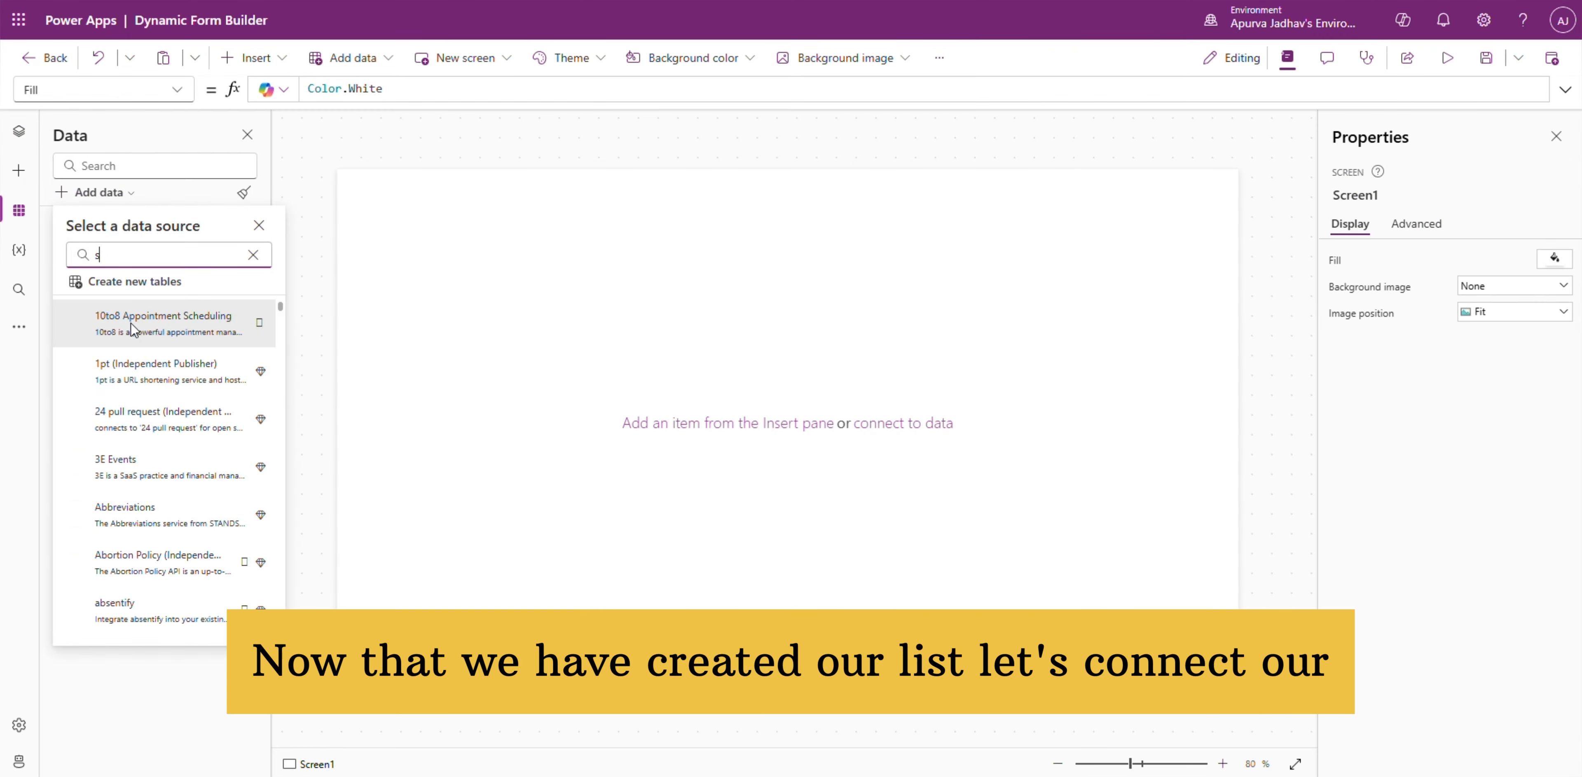
type("harepoint")
left_click(121, 320)
left_click(145, 308)
Step: Connect the Form Questions and Form Responses lists of the SharePoint site to the app
left_click(1377, 367)
left_click(1366, 305)
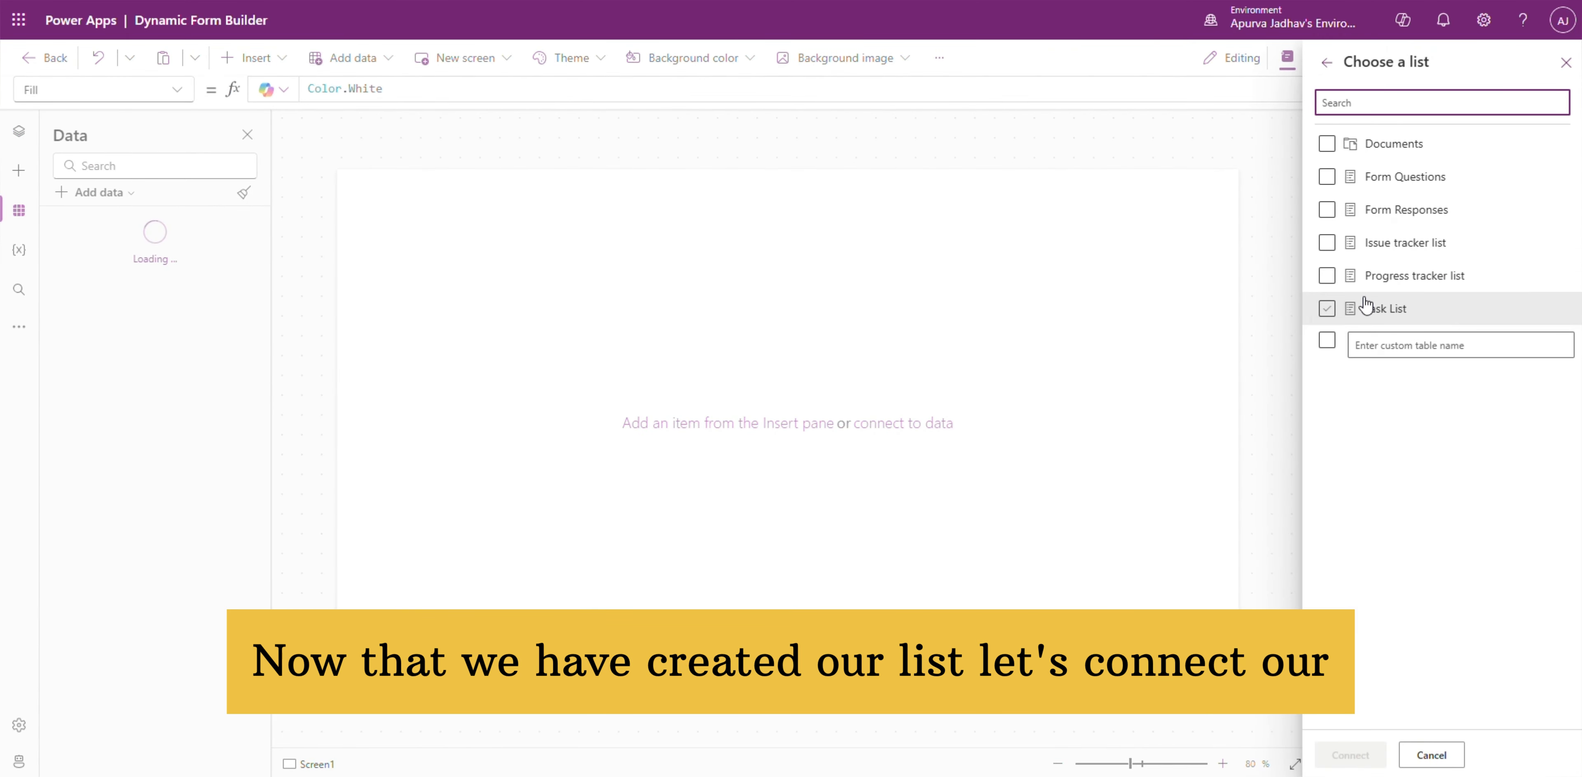
left_click(1366, 209)
left_click(1366, 178)
left_click(1355, 754)
Step: Rename Screen1 as Admin Screen and insert a vertical gallery on it
left_click(19, 131)
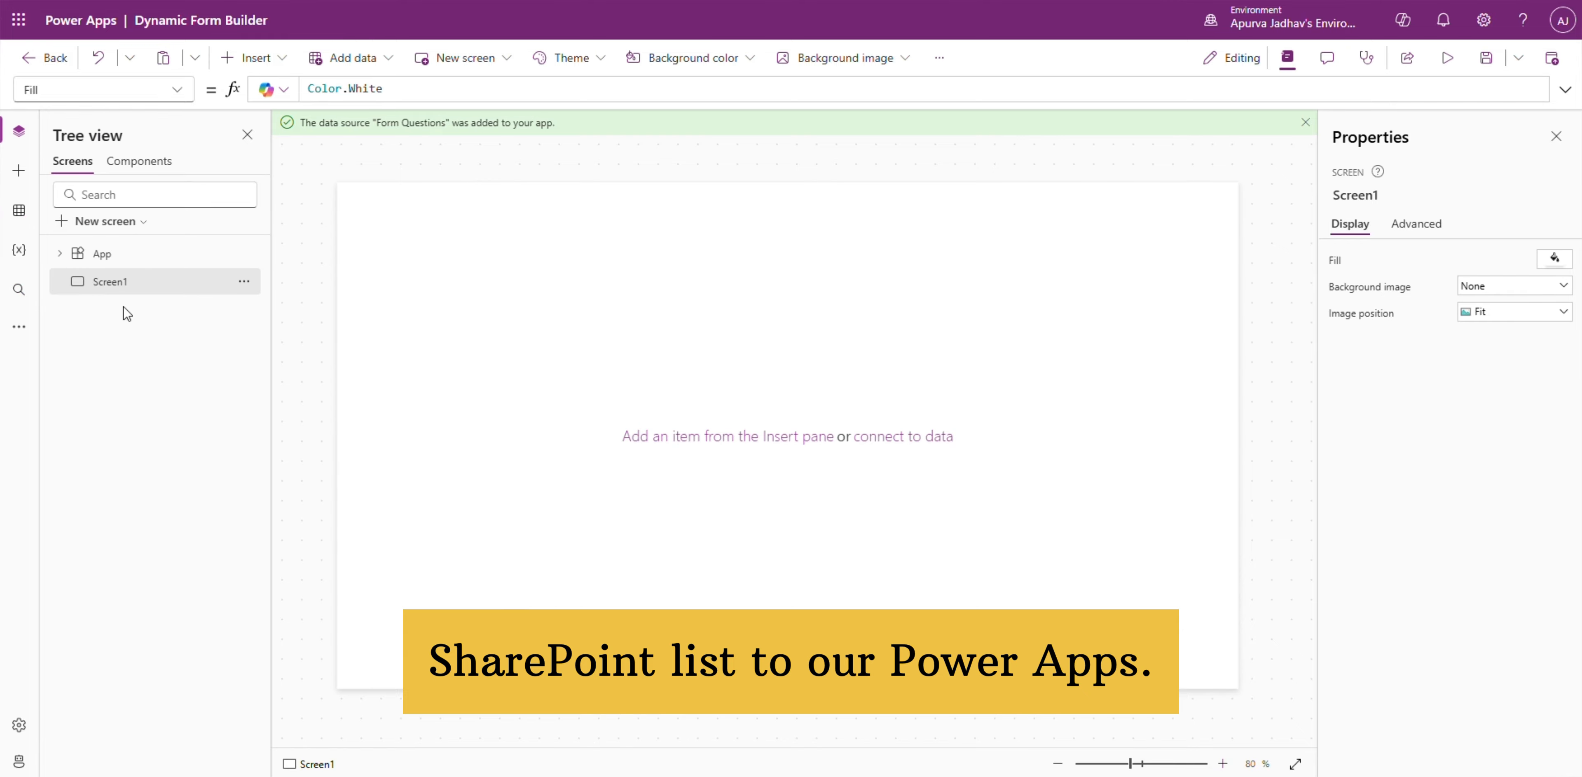
left_click(18, 170)
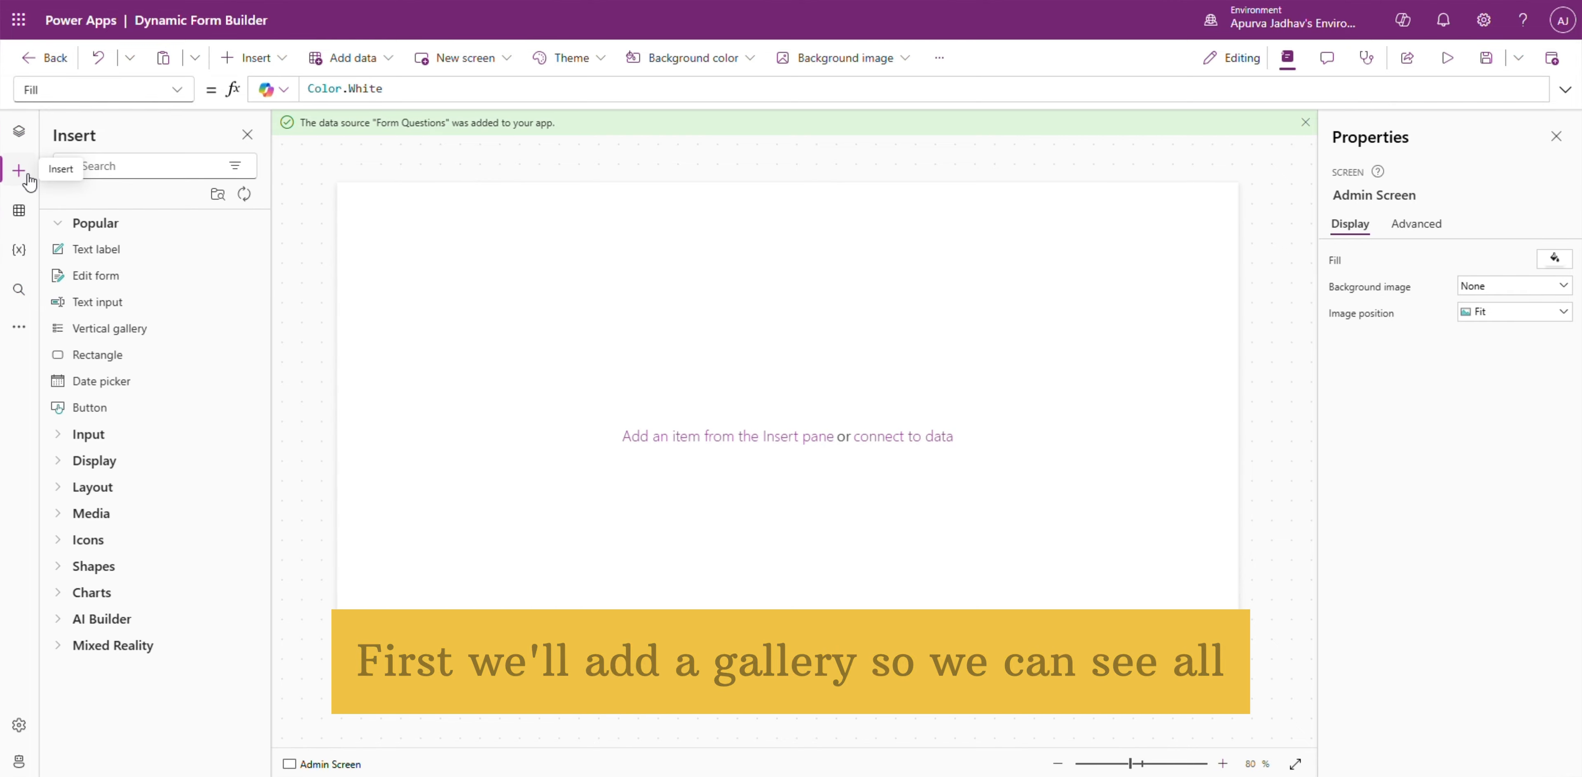
left_click(109, 328)
left_click(19, 131)
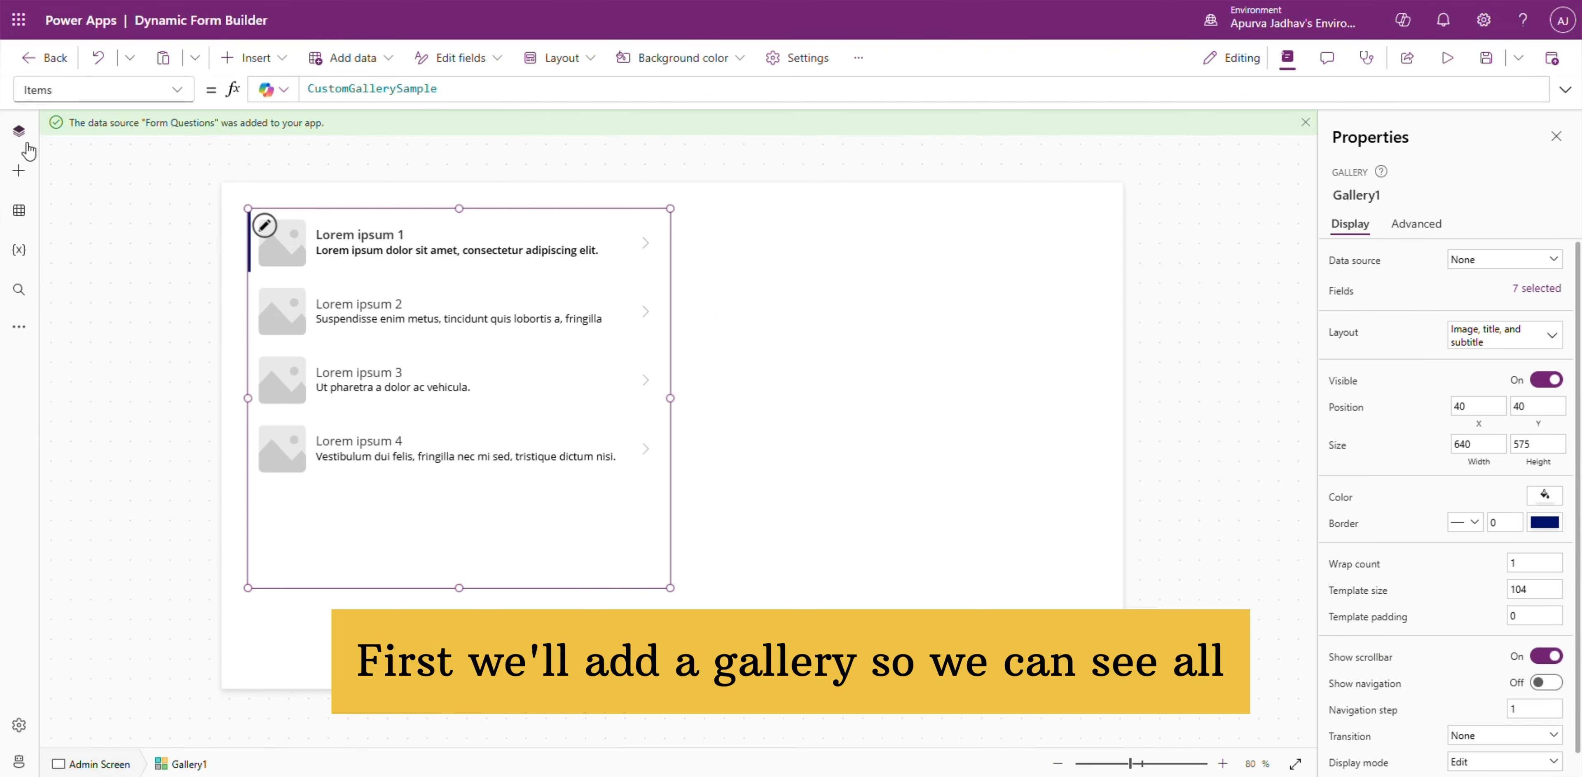
Step: Set the app's OnStart formula to ClearCollect(colQuestions, 'Form Questions');
left_click(102, 253)
left_click(99, 89)
left_click(102, 349)
left_click(446, 88)
type("ClearCollect(")
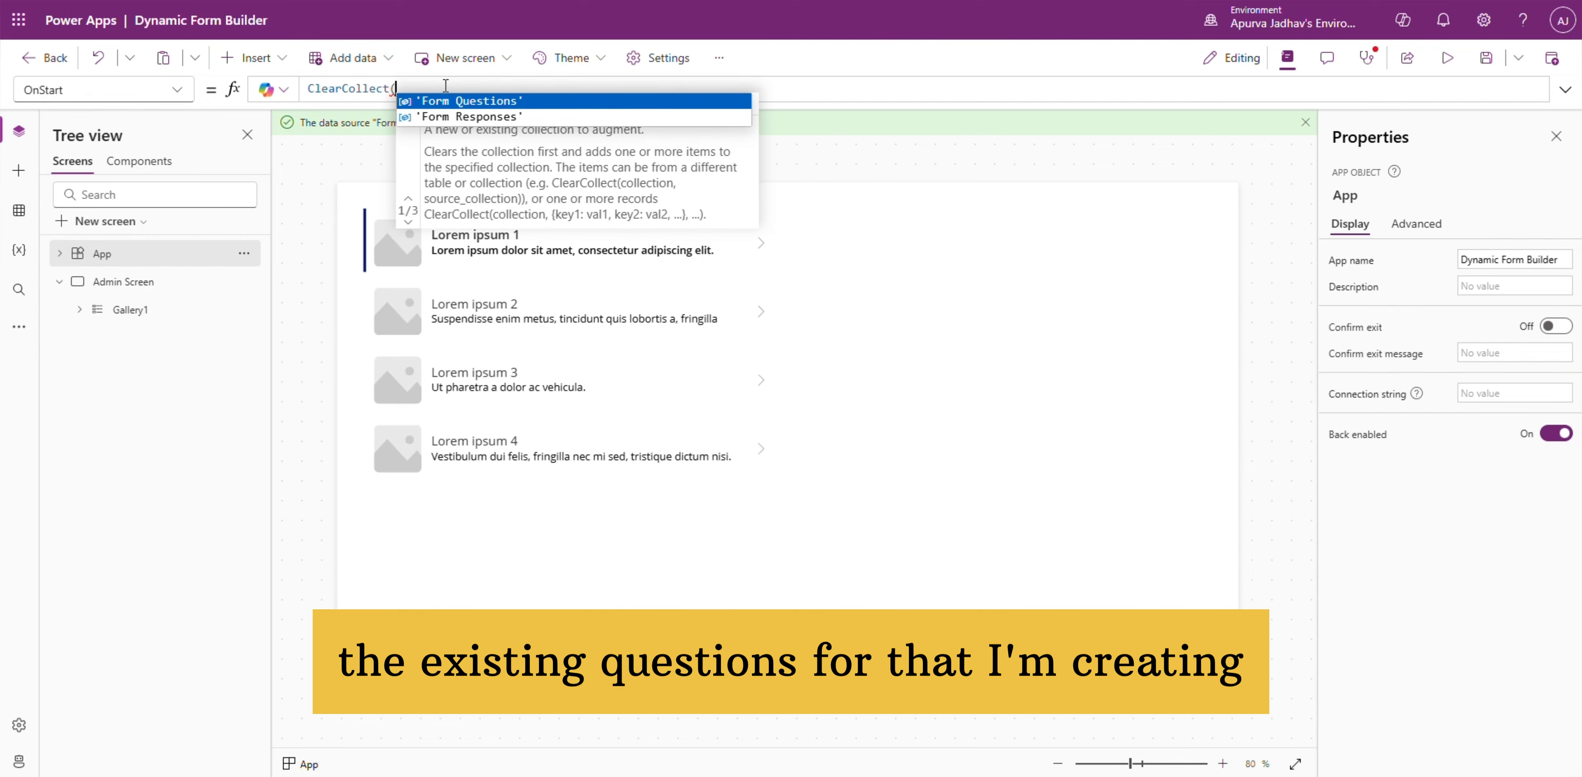
type("colQuestions, form")
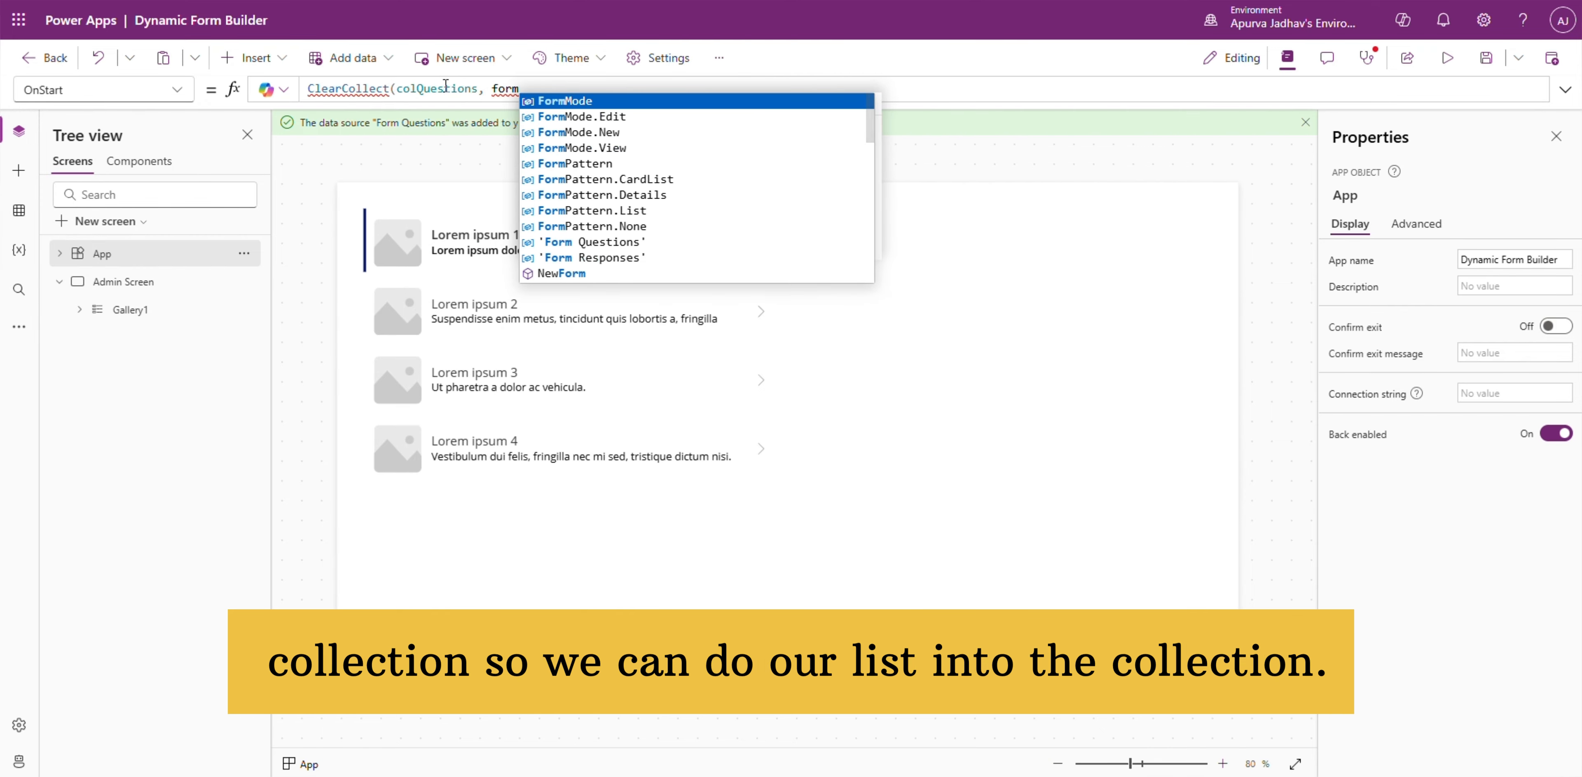
key("Down")
key("Down")
key("Down")
key("Down")
key("Down")
key("Down")
key("Down")
key("Down")
key("Down")
key("Return")
type(");")
key("Return")
Step: Add ClearCollect(colResponses, 'Form Responses'); as a second line of the app's OnStart formula and run OnStart
type("Clear")
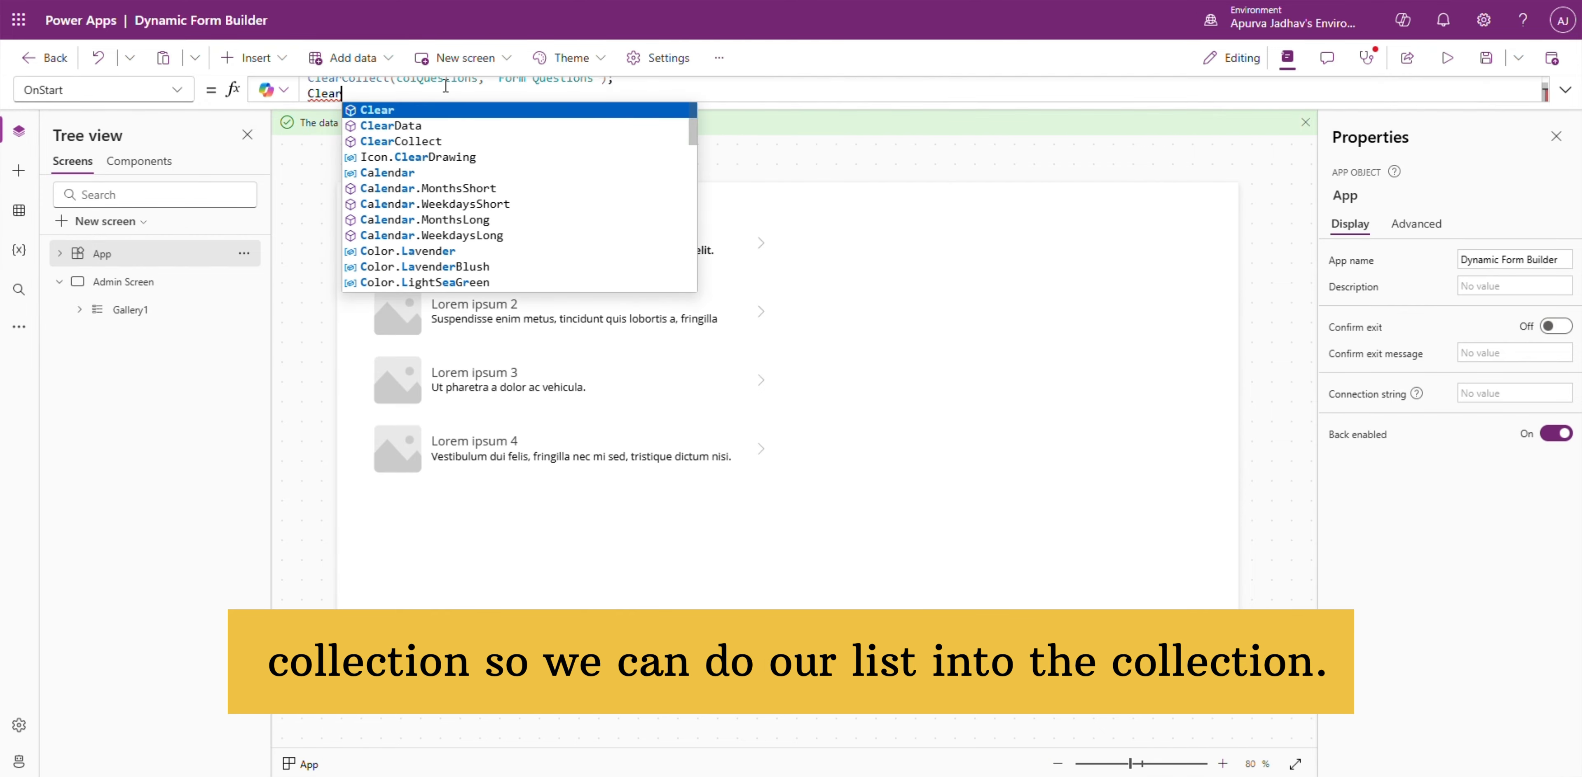
type("Collect(colResponses, form")
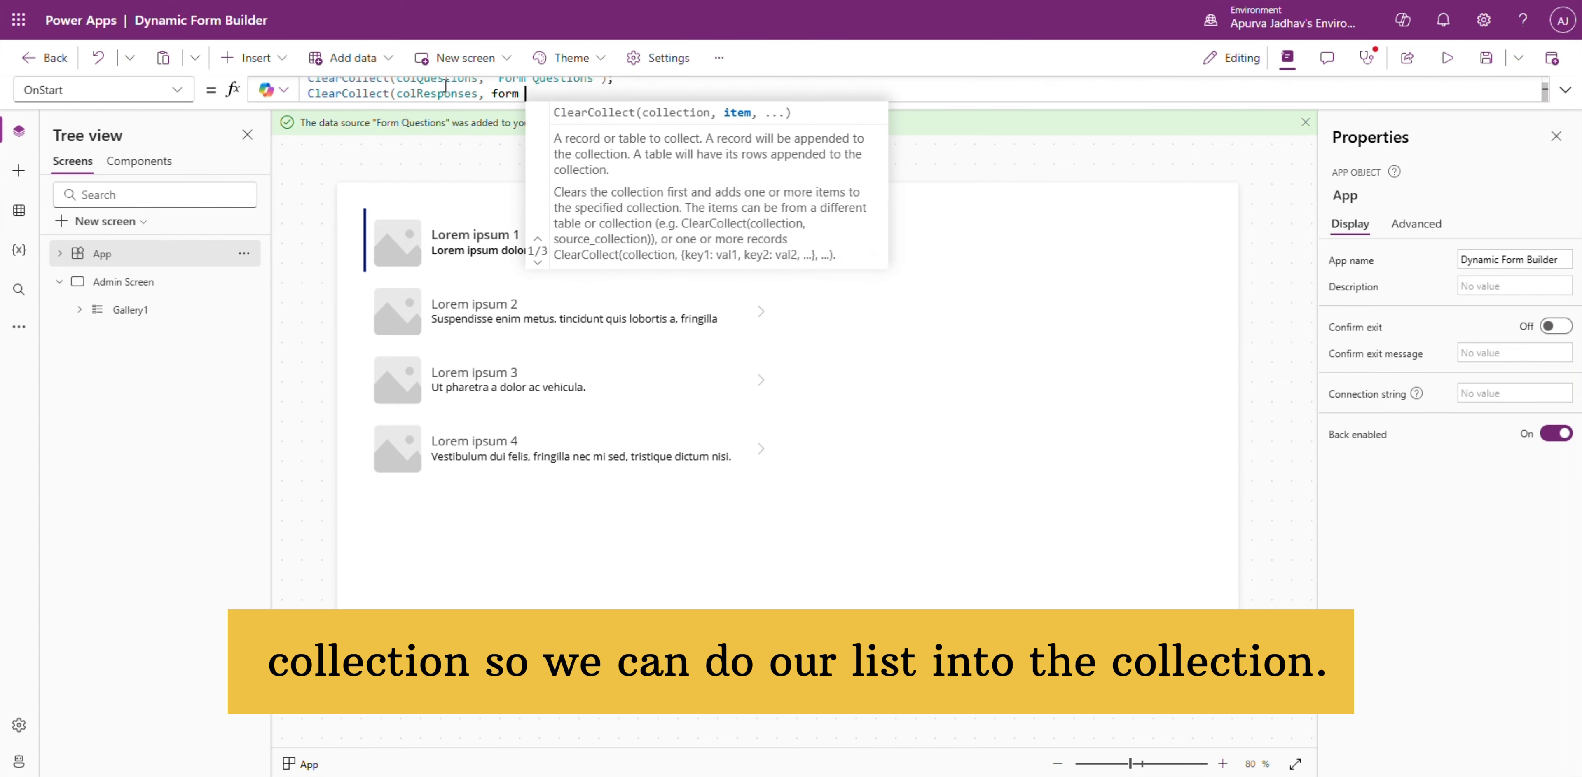
key("Down")
key("Down")
key("Down")
key("Down")
key("Down")
key("Down")
key("Down")
key("Down")
key("Down")
key("Down")
key("Return")
type(");")
left_click(142, 258)
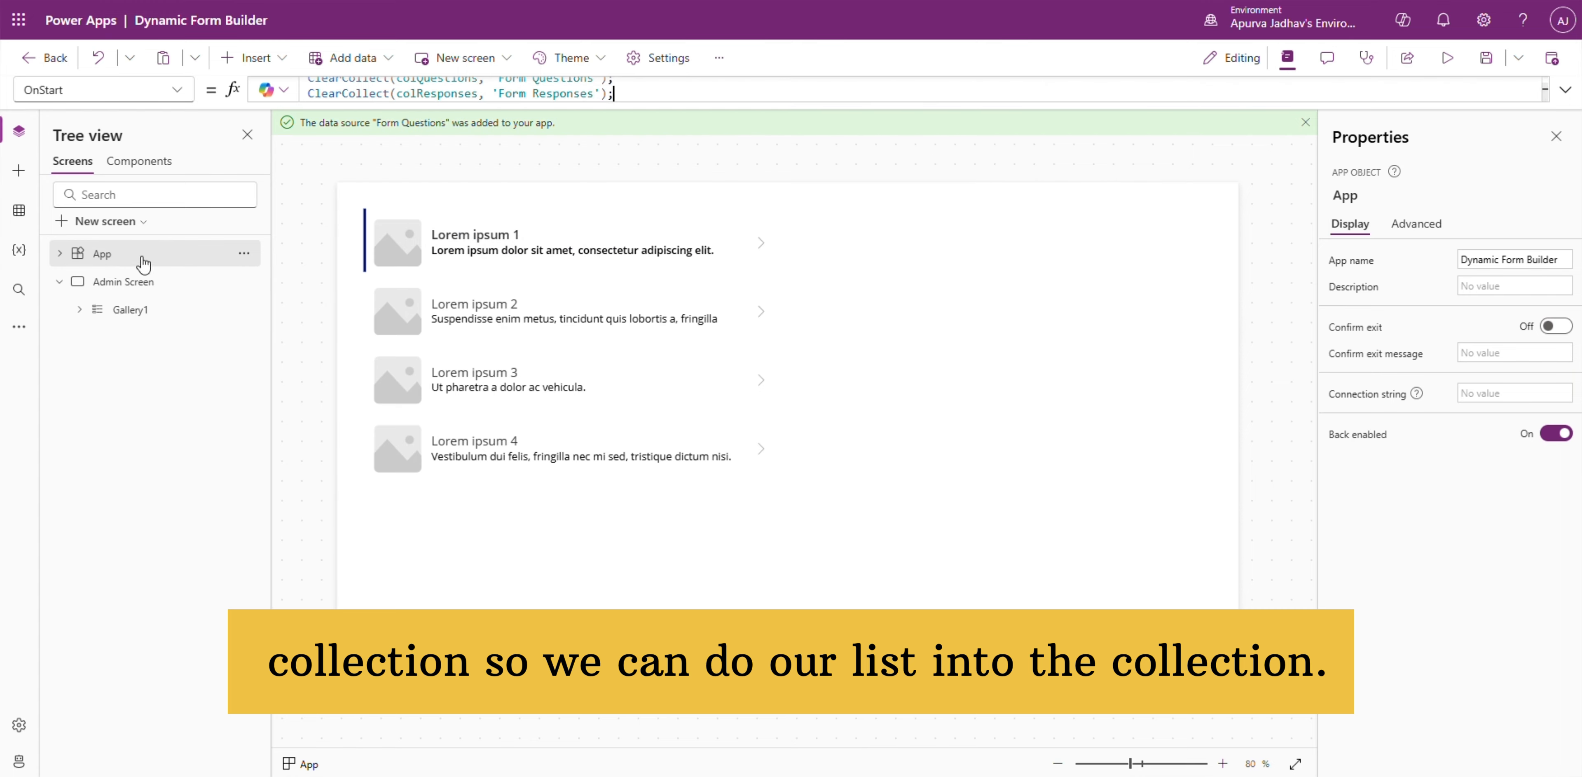
right_click(142, 257)
left_click(190, 367)
Step: Set the gallery's Items to colQuestions and change its layout to title and subtitle without an image
left_click(583, 504)
left_click(445, 92)
key("ctrl+a")
type("colq")
left_click(446, 100)
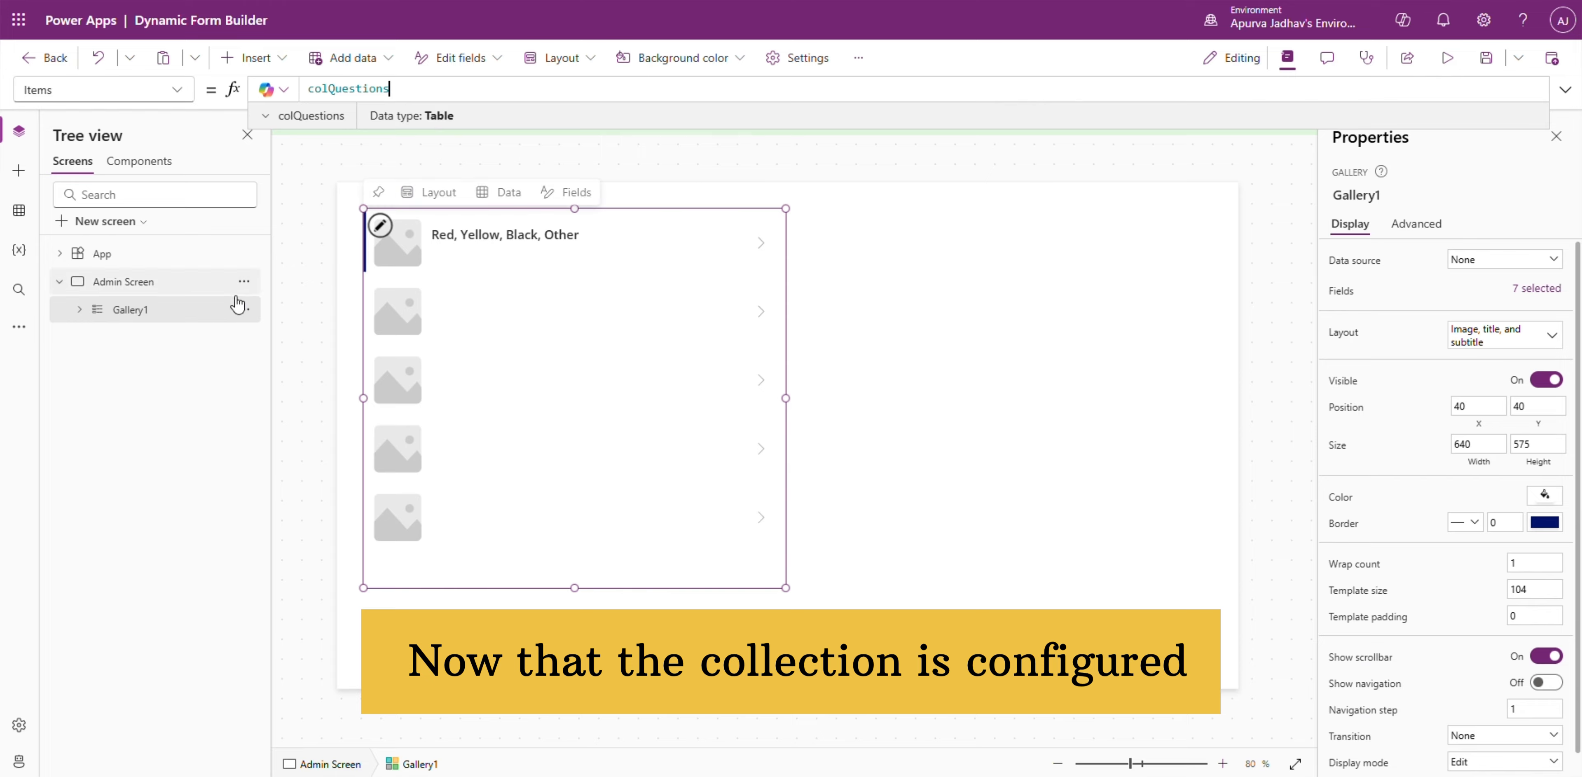
left_click(1552, 334)
left_click(1473, 500)
Step: Set the Text of the gallery's title label to ThisItem.Question
left_click(78, 309)
left_click(145, 449)
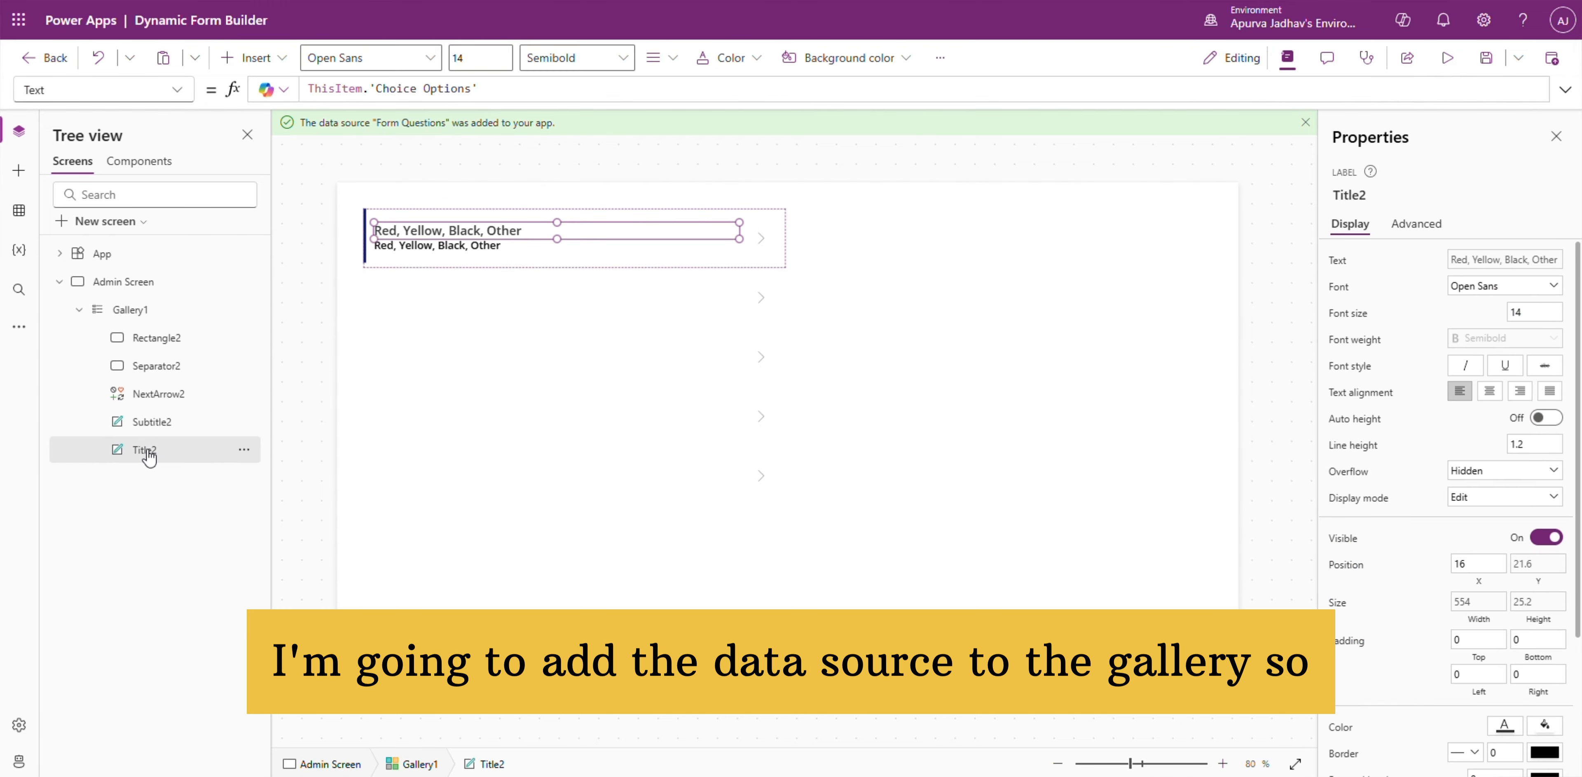
left_click_drag(373, 88, 482, 91)
type("qu")
left_click(443, 101)
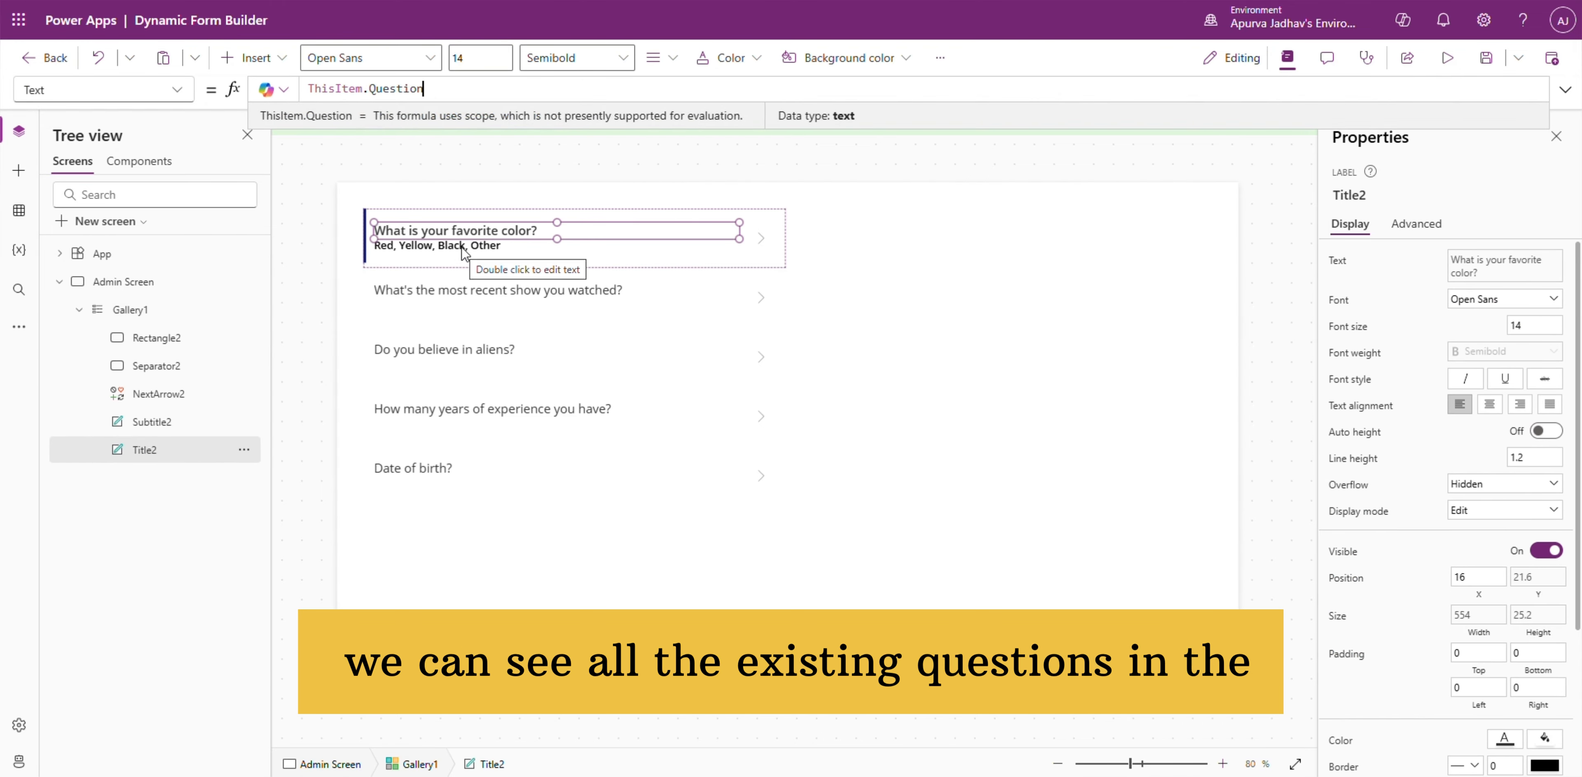
Step: Change the gallery's subtitle label to show each question's IsActive value instead of the choice options
left_click(462, 248)
left_click_drag(370, 89, 537, 91)
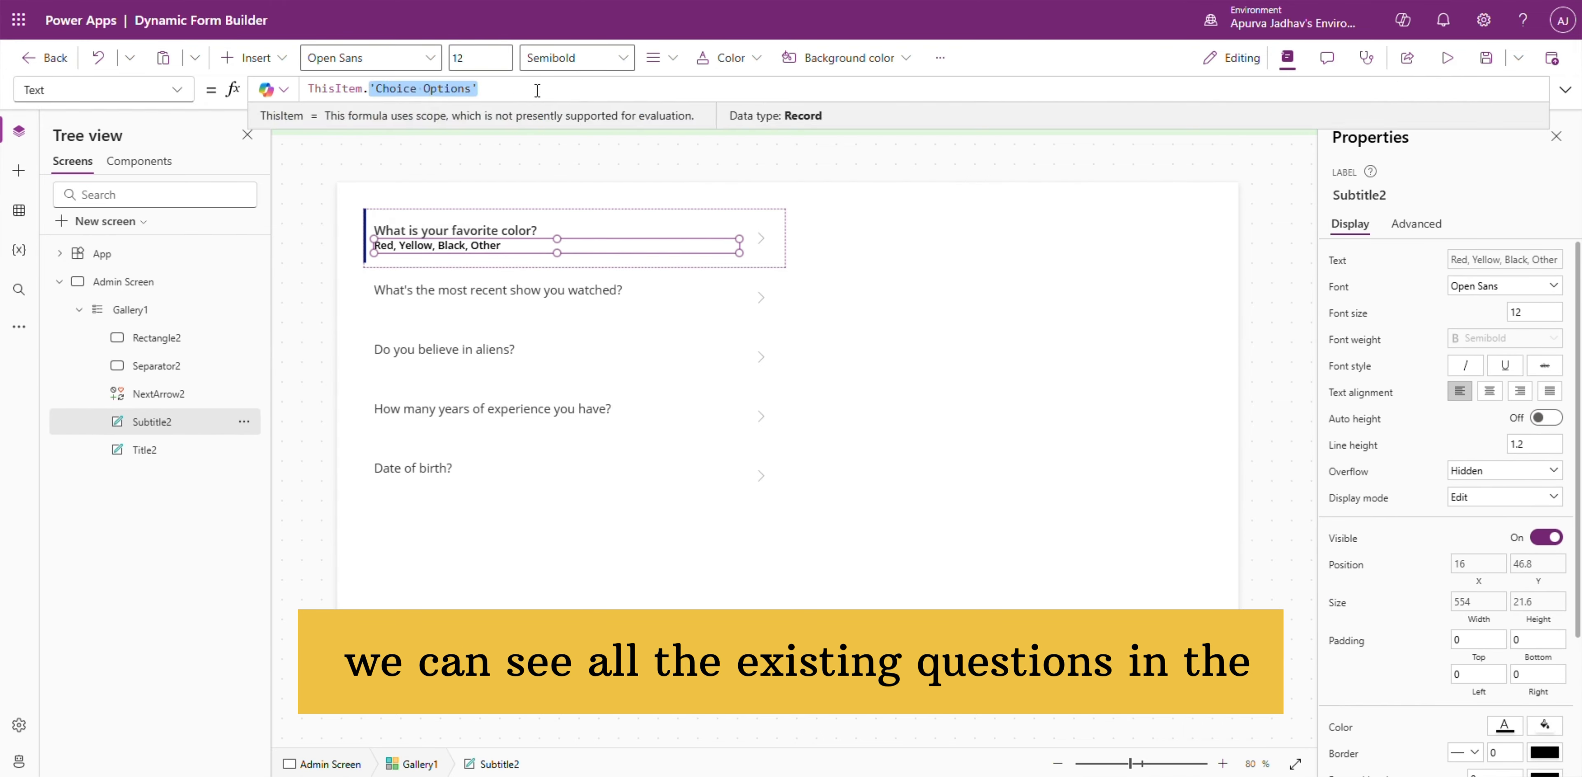
left_click(676, 528)
Step: Narrow the question gallery and move it down to the left edge of the Admin Screen
left_click_drag(784, 398, 624, 408)
left_click(453, 223)
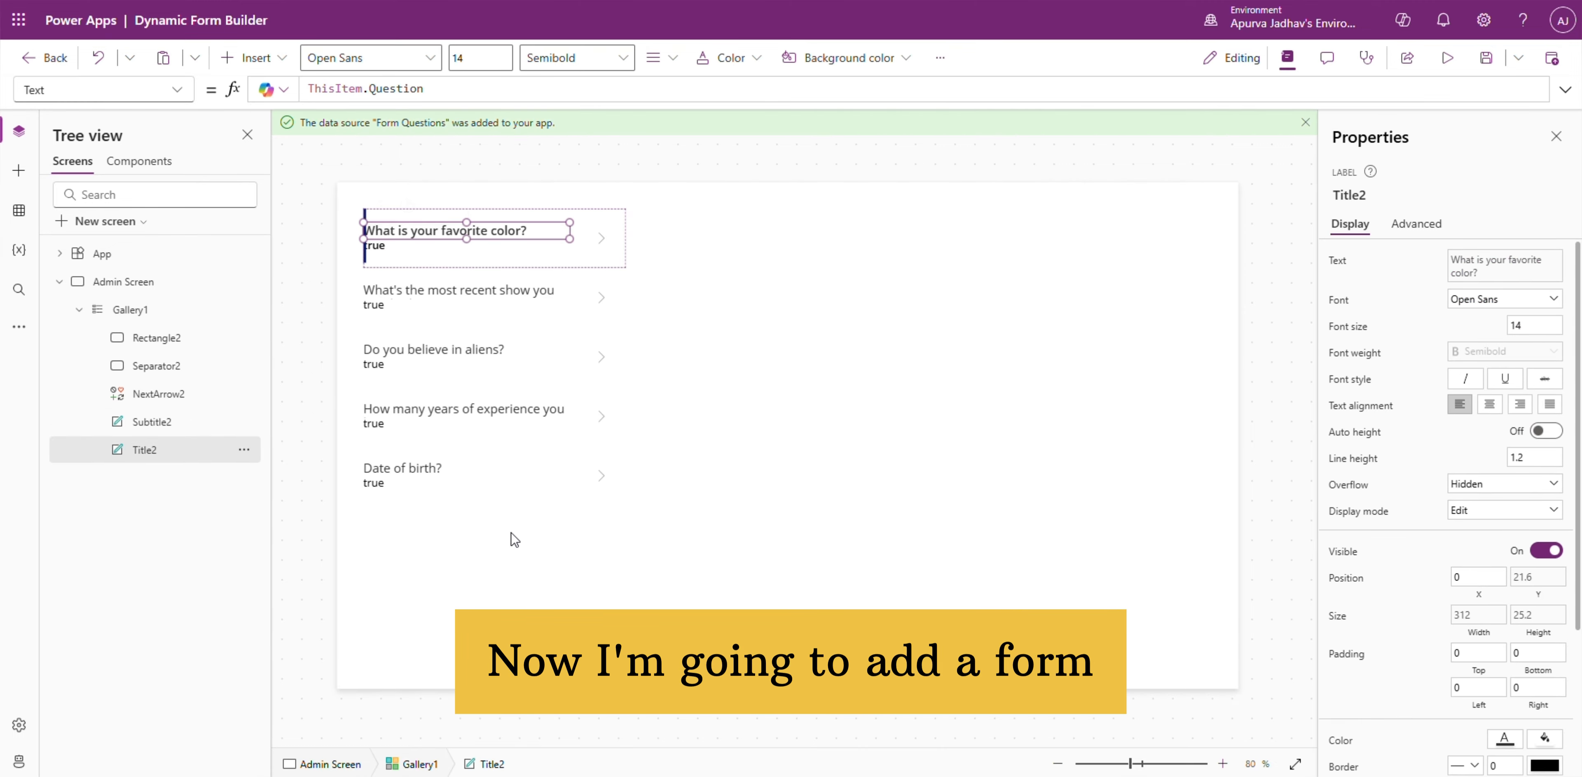
left_click_drag(512, 533, 486, 583)
left_click(657, 301)
Step: Insert an edit form with Form Questions as data source and place it beside the gallery at X 473, Y 100
left_click(18, 170)
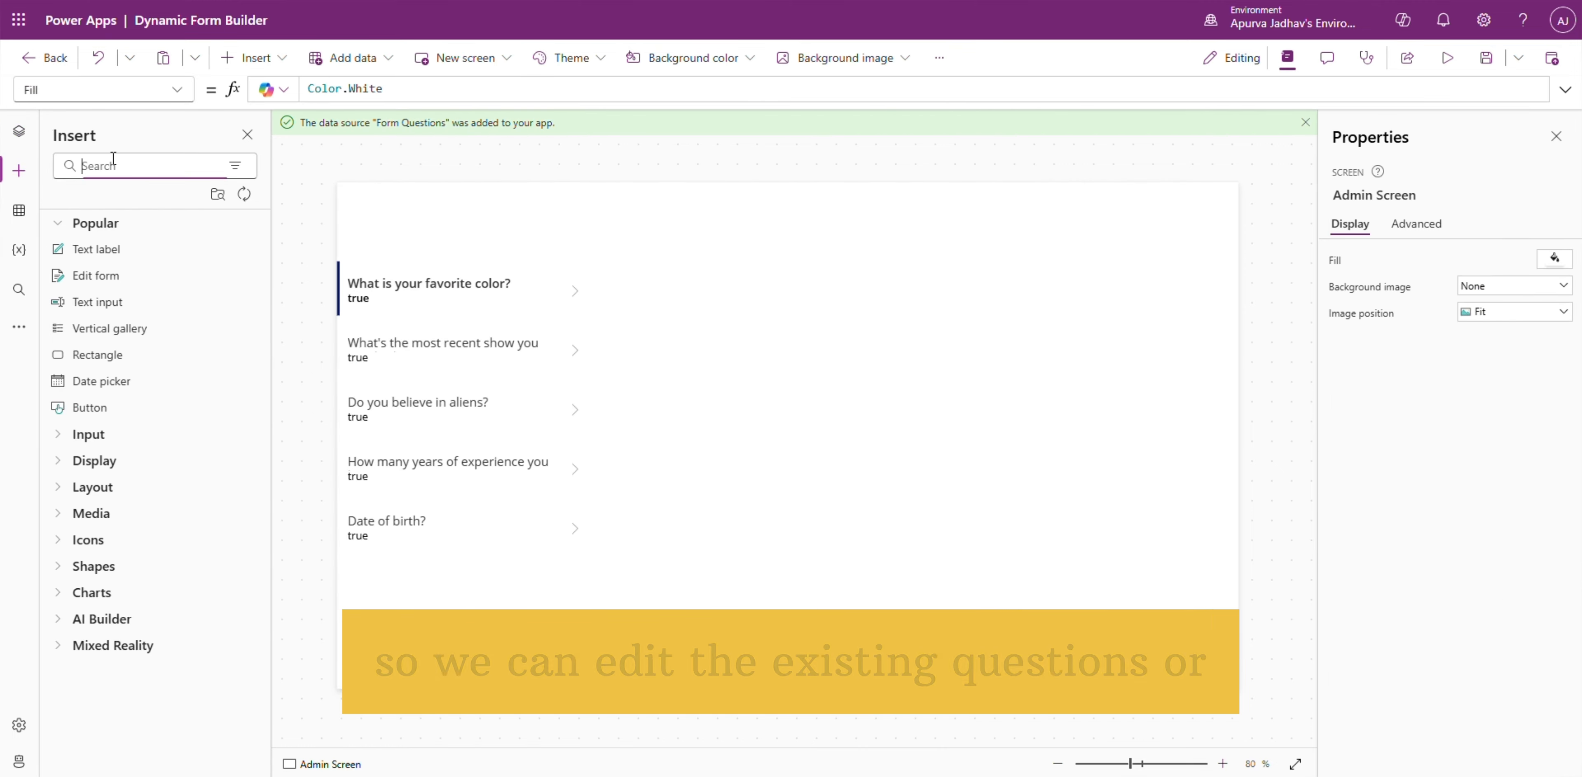
left_click(92, 272)
left_click(1430, 438)
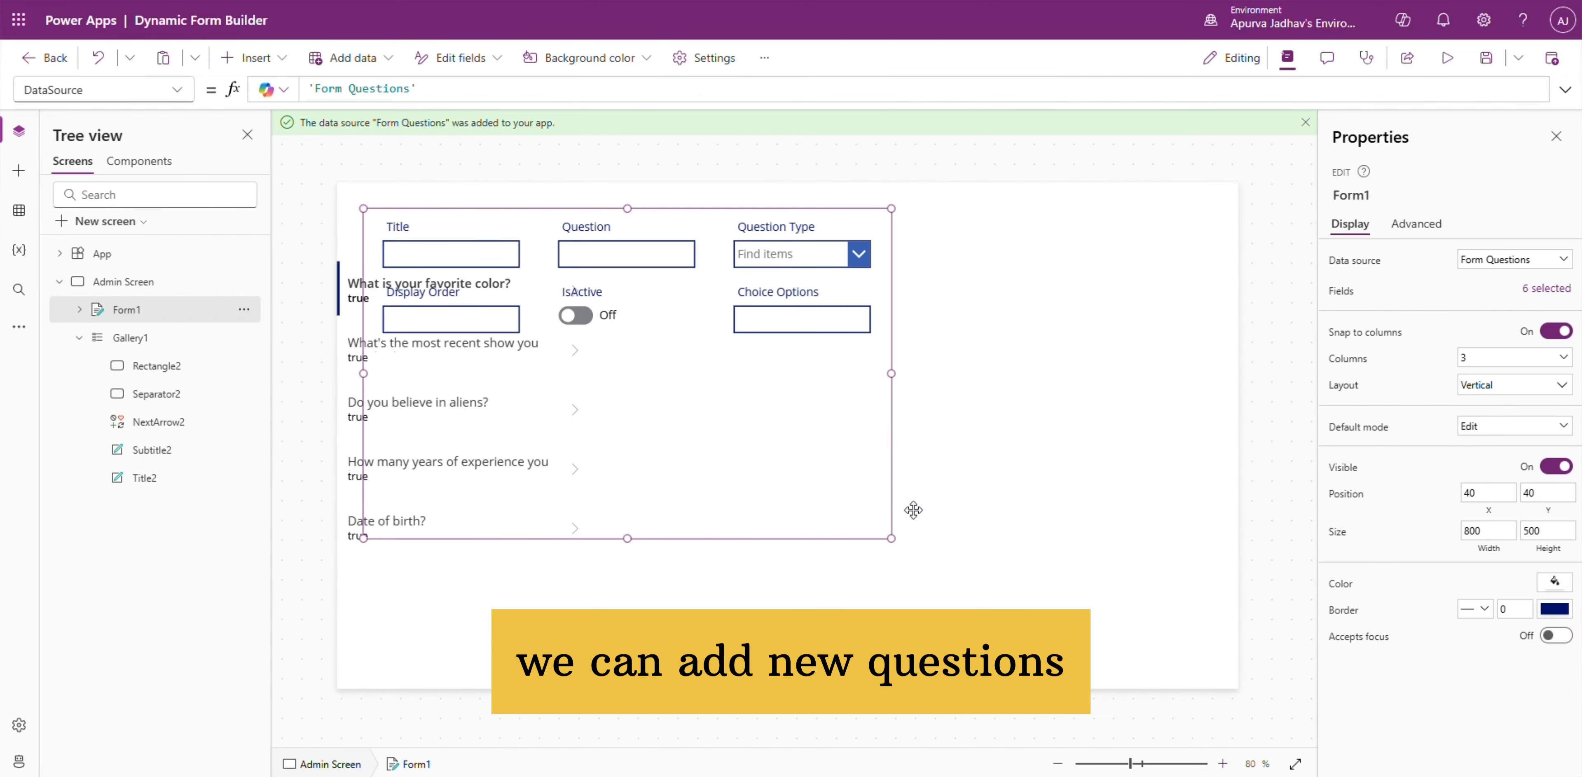
left_click_drag(613, 205, 899, 245)
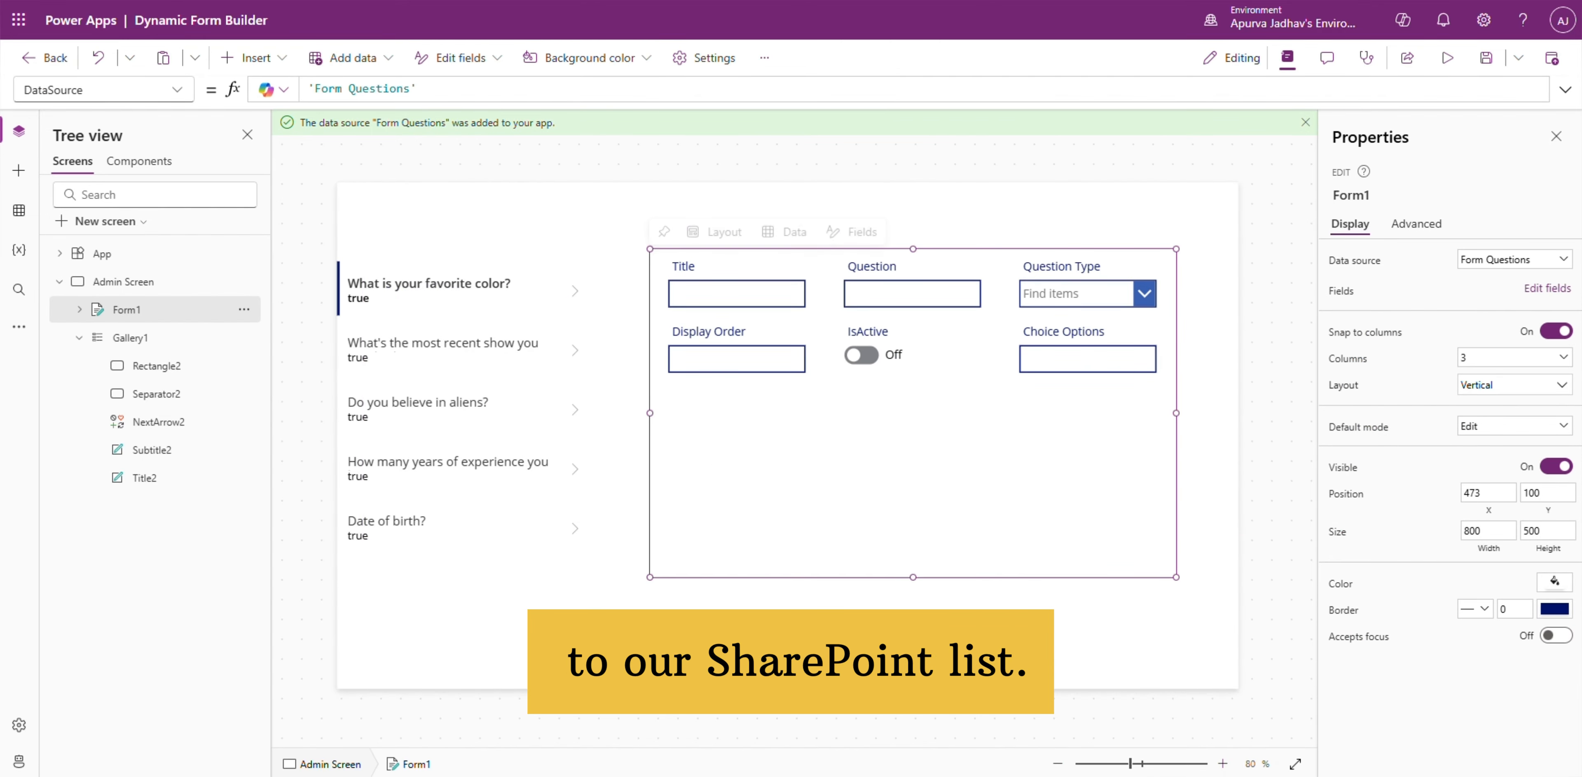
Step: Set the OnSelect of the gallery's arrow icon to UpdateContext({SelectedQuestion: ThisItem})
left_click(572, 291)
key("ctrl+a")
type("UpdateContext({S")
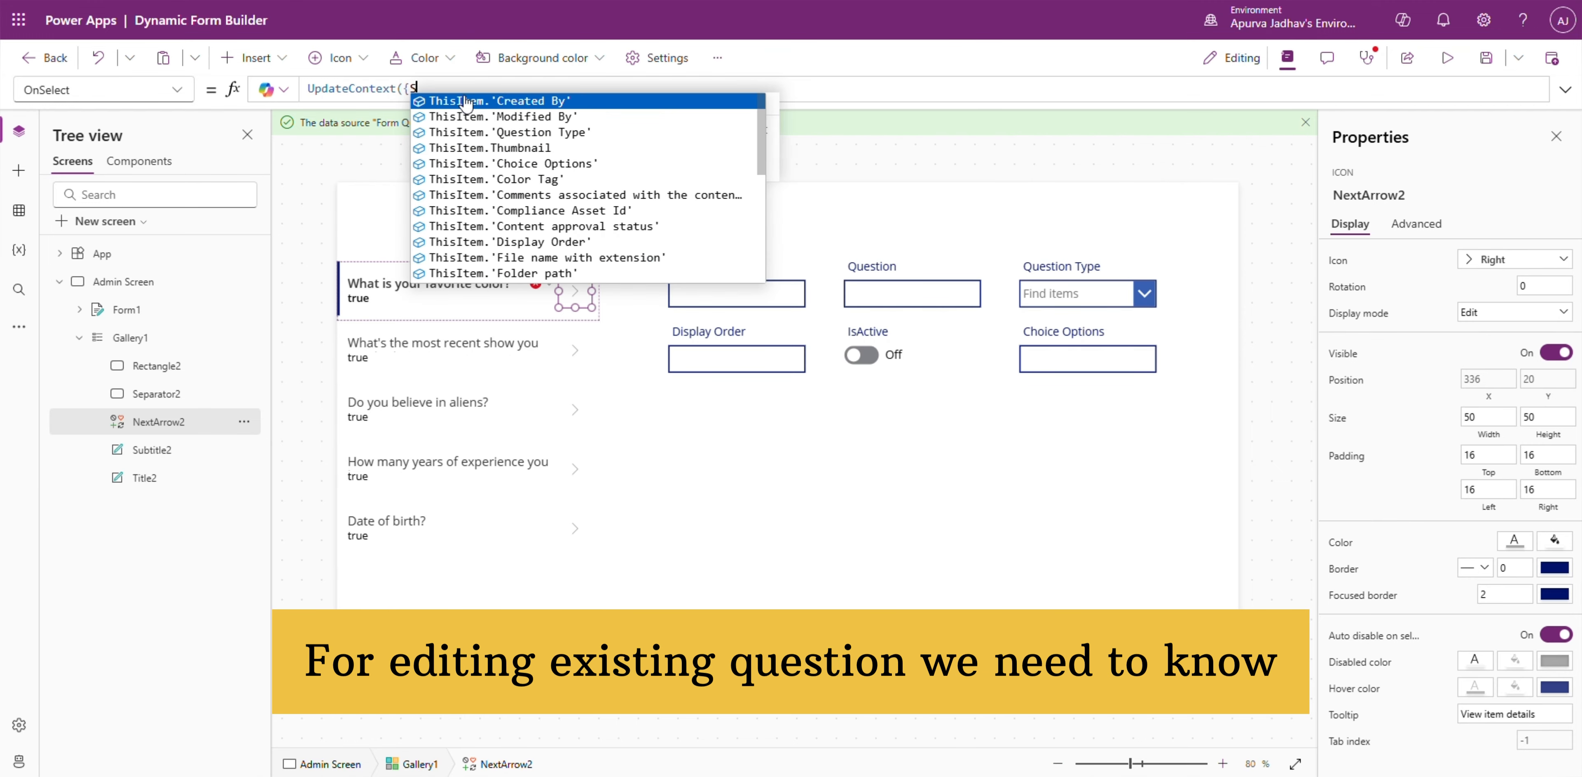
type("electedQuestion: this")
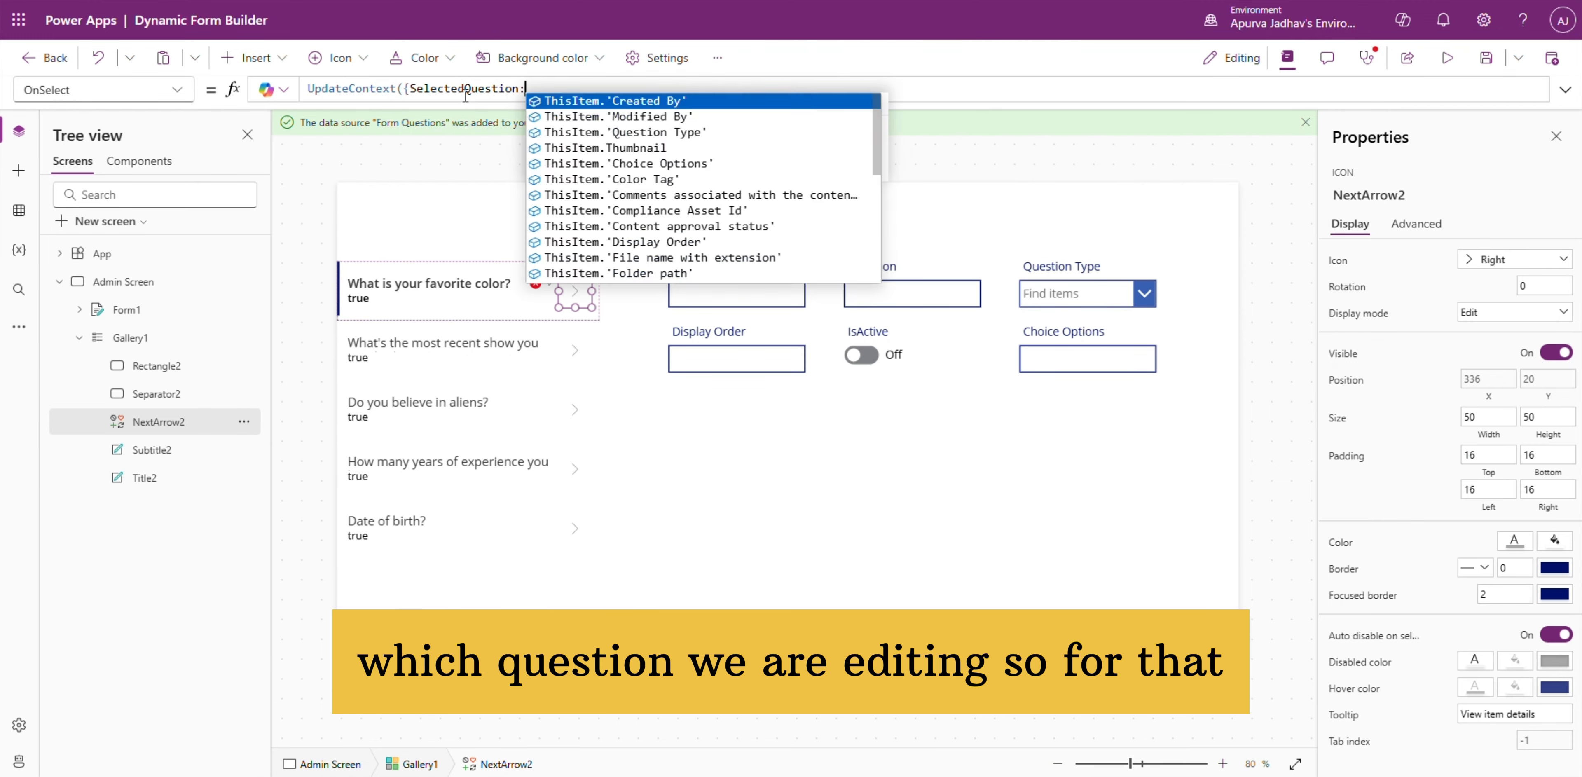
key("Down")
key("Down")
key("Down")
key("Down")
key("Tab")
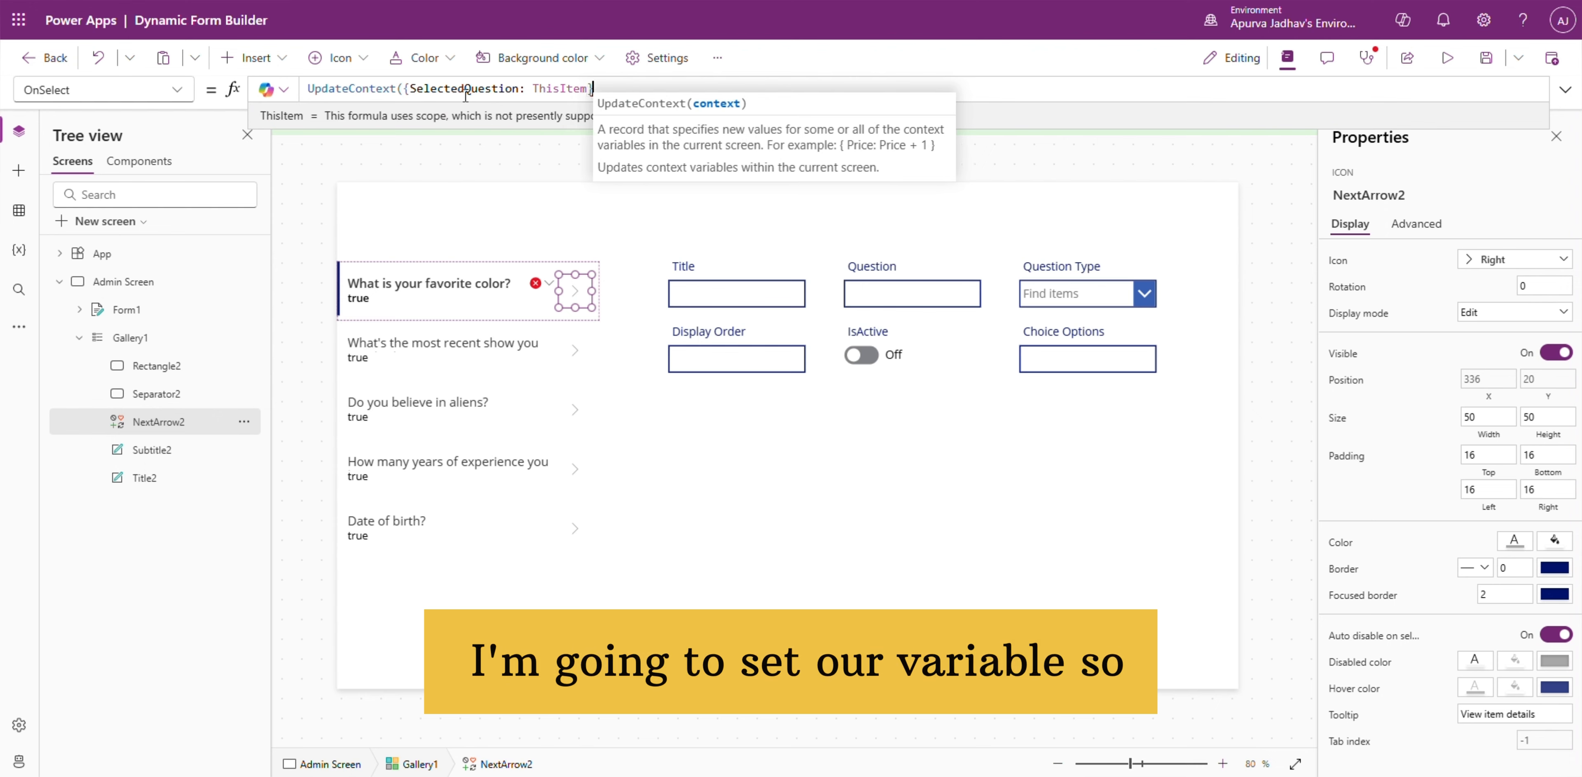
type("})")
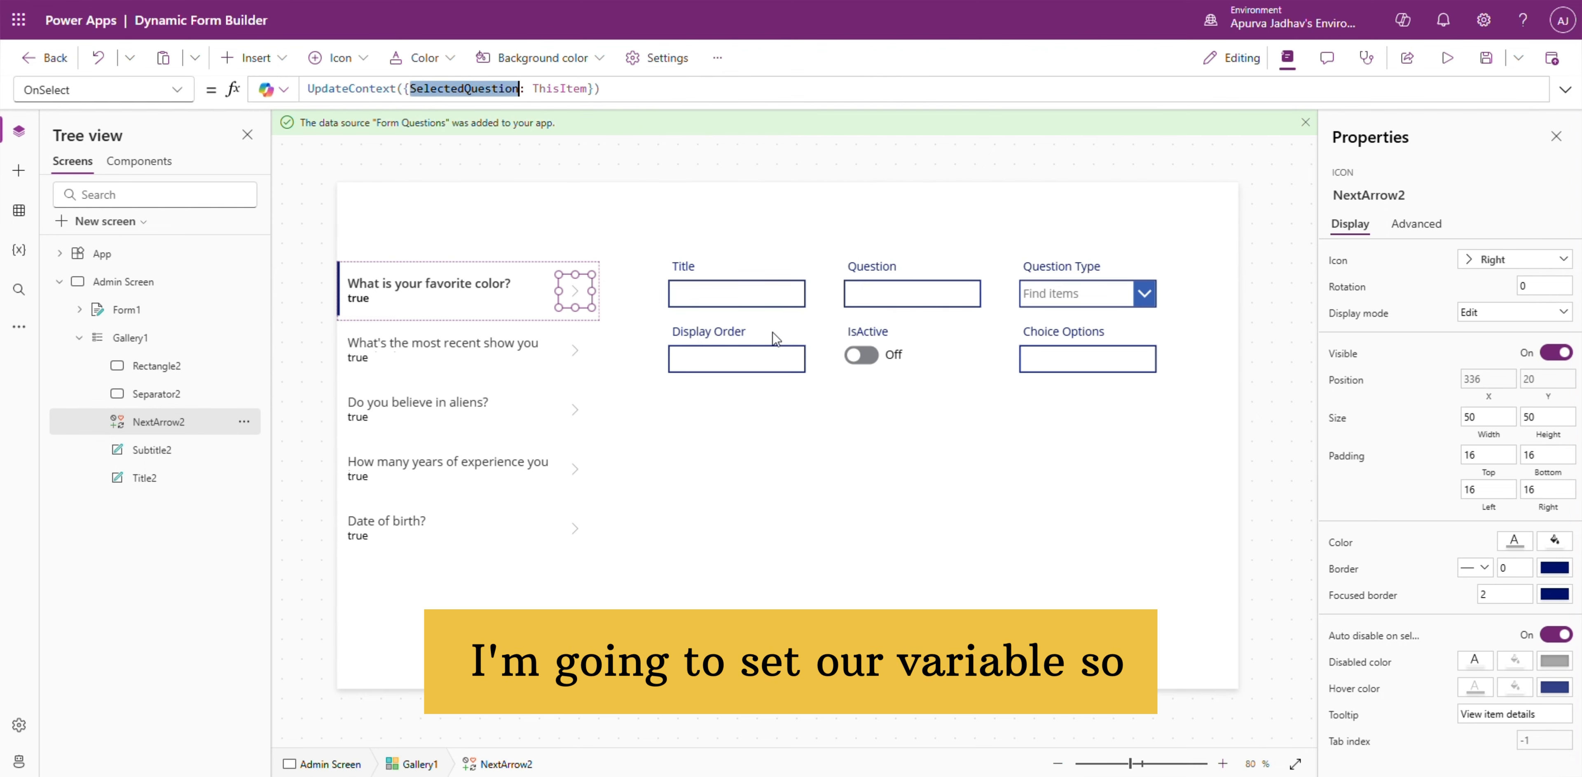
Step: Set the edit form's Item property to LookUp('Form Questions', ID = SelectedQuestion.ID)
left_click(913, 429)
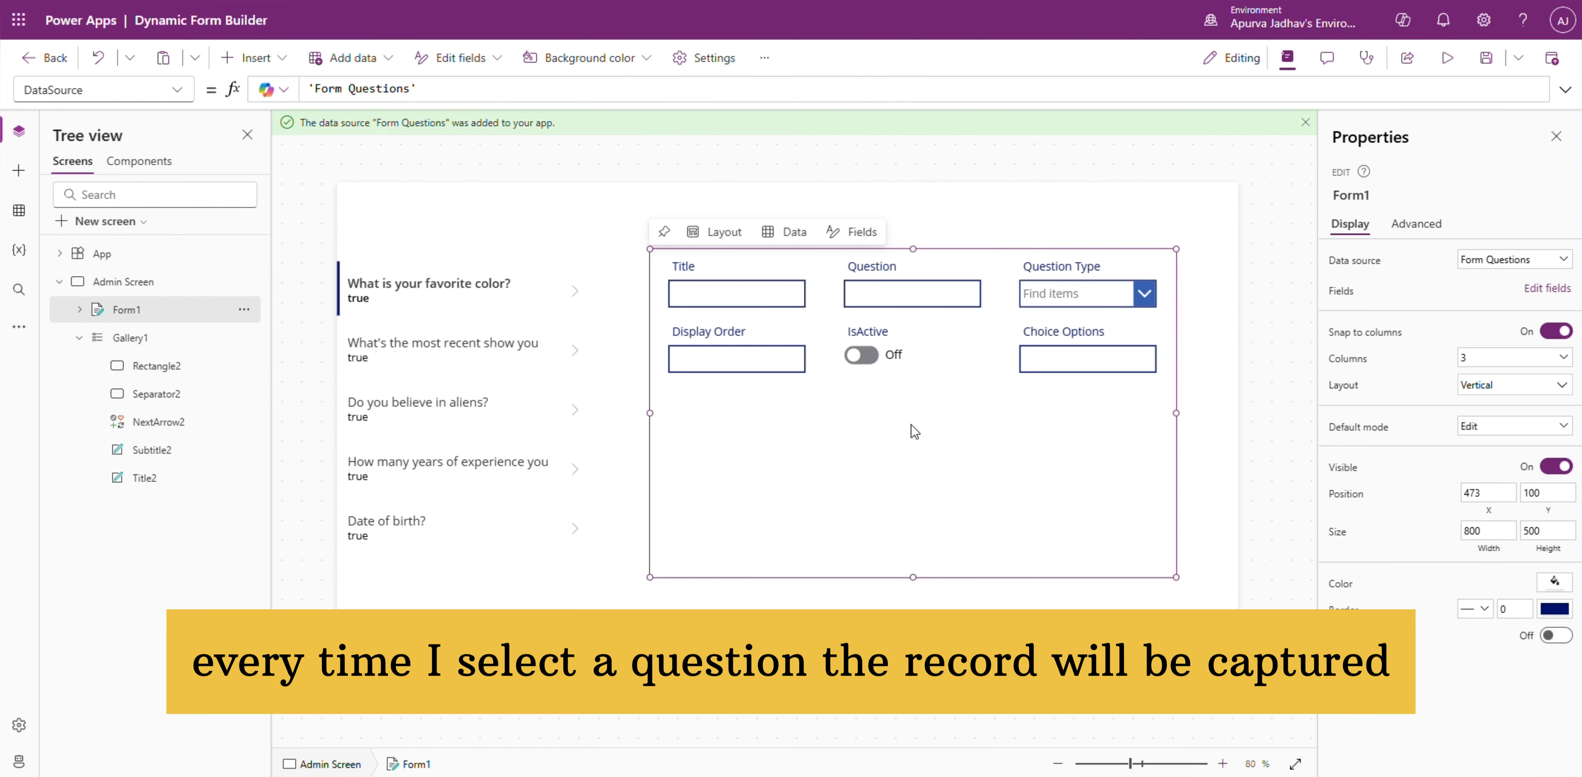
left_click(178, 90)
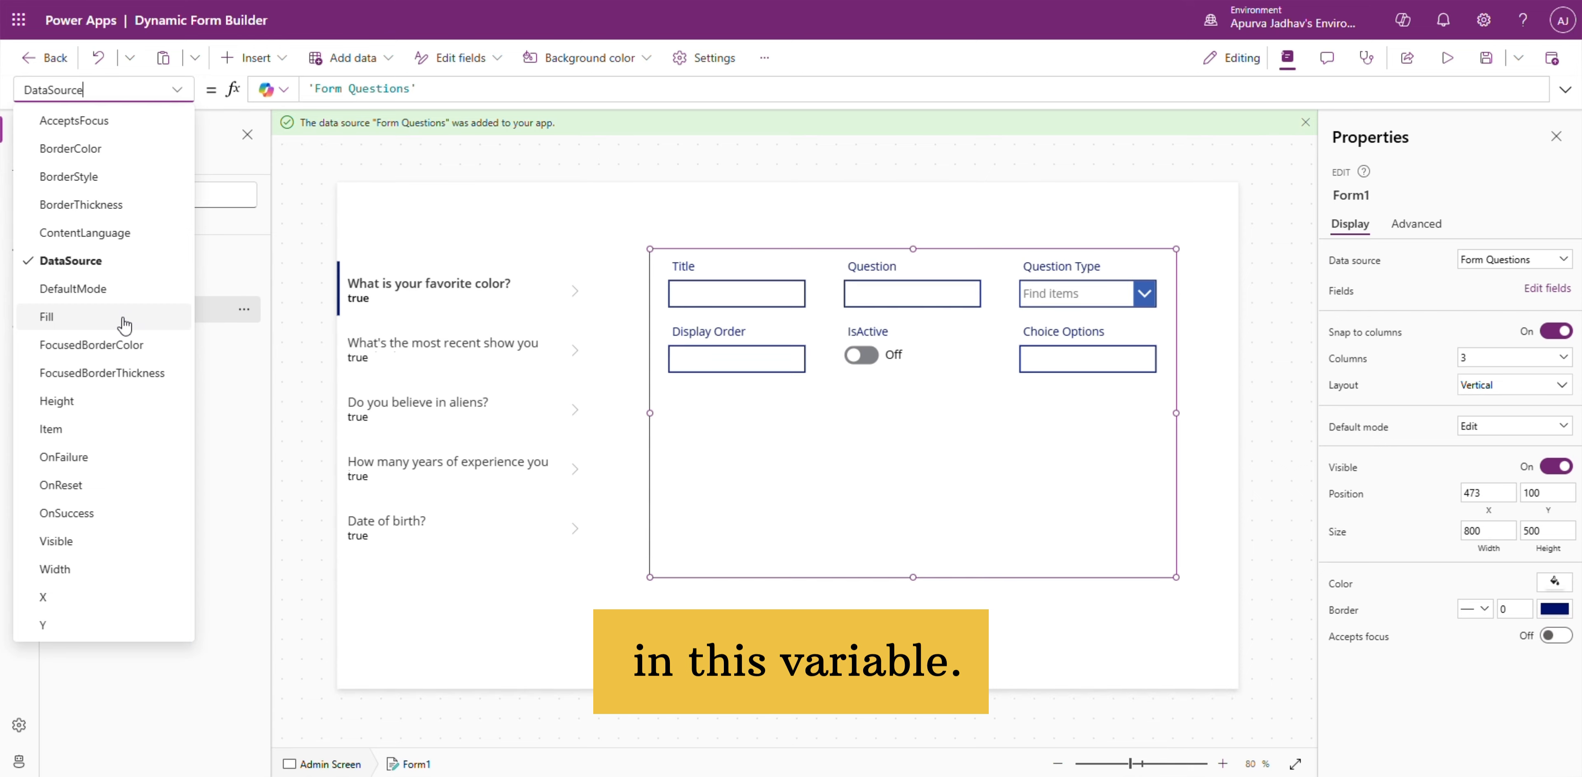
left_click(51, 429)
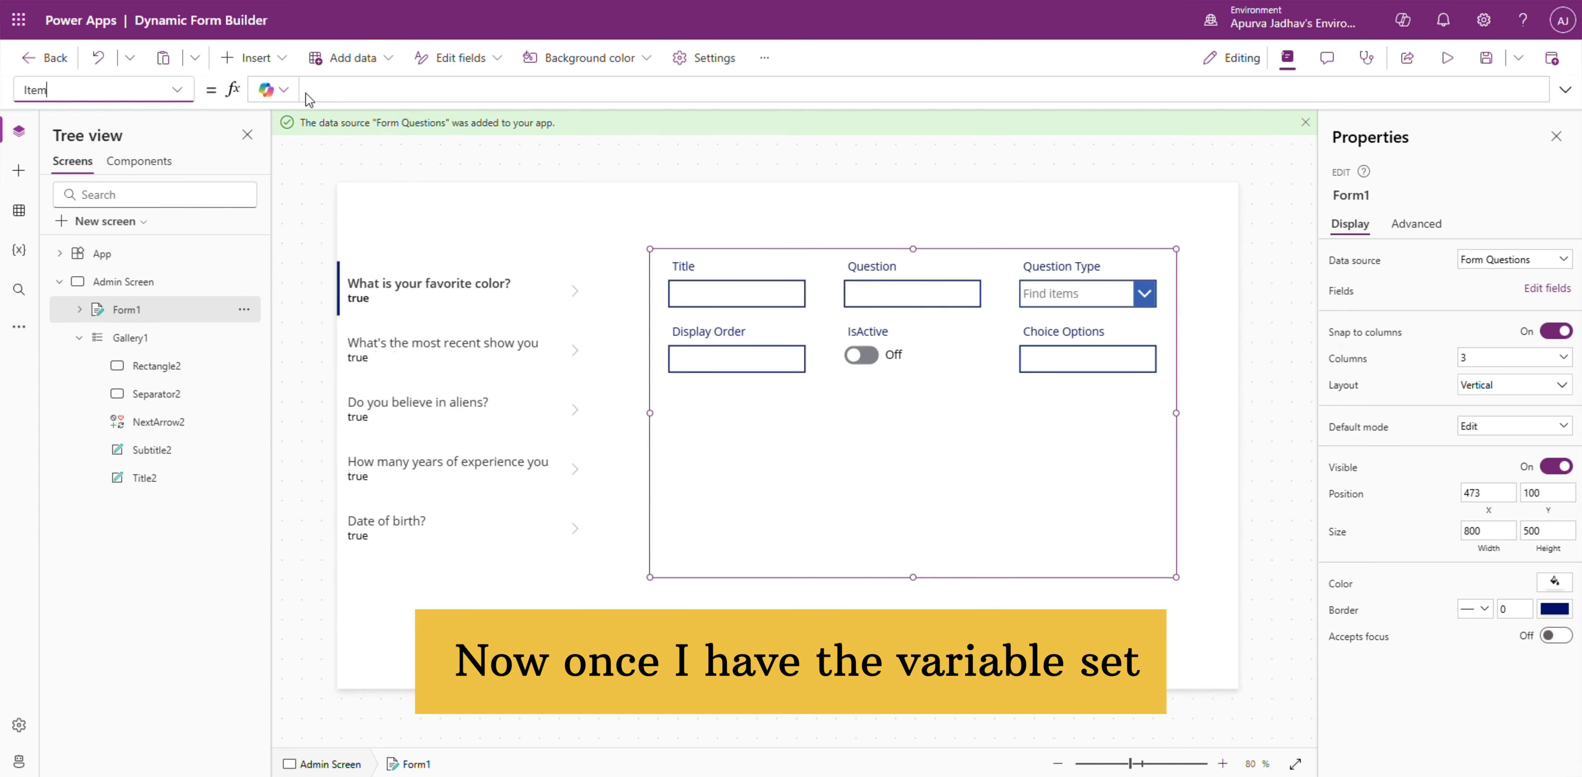
left_click(341, 90)
type("LookUp(")
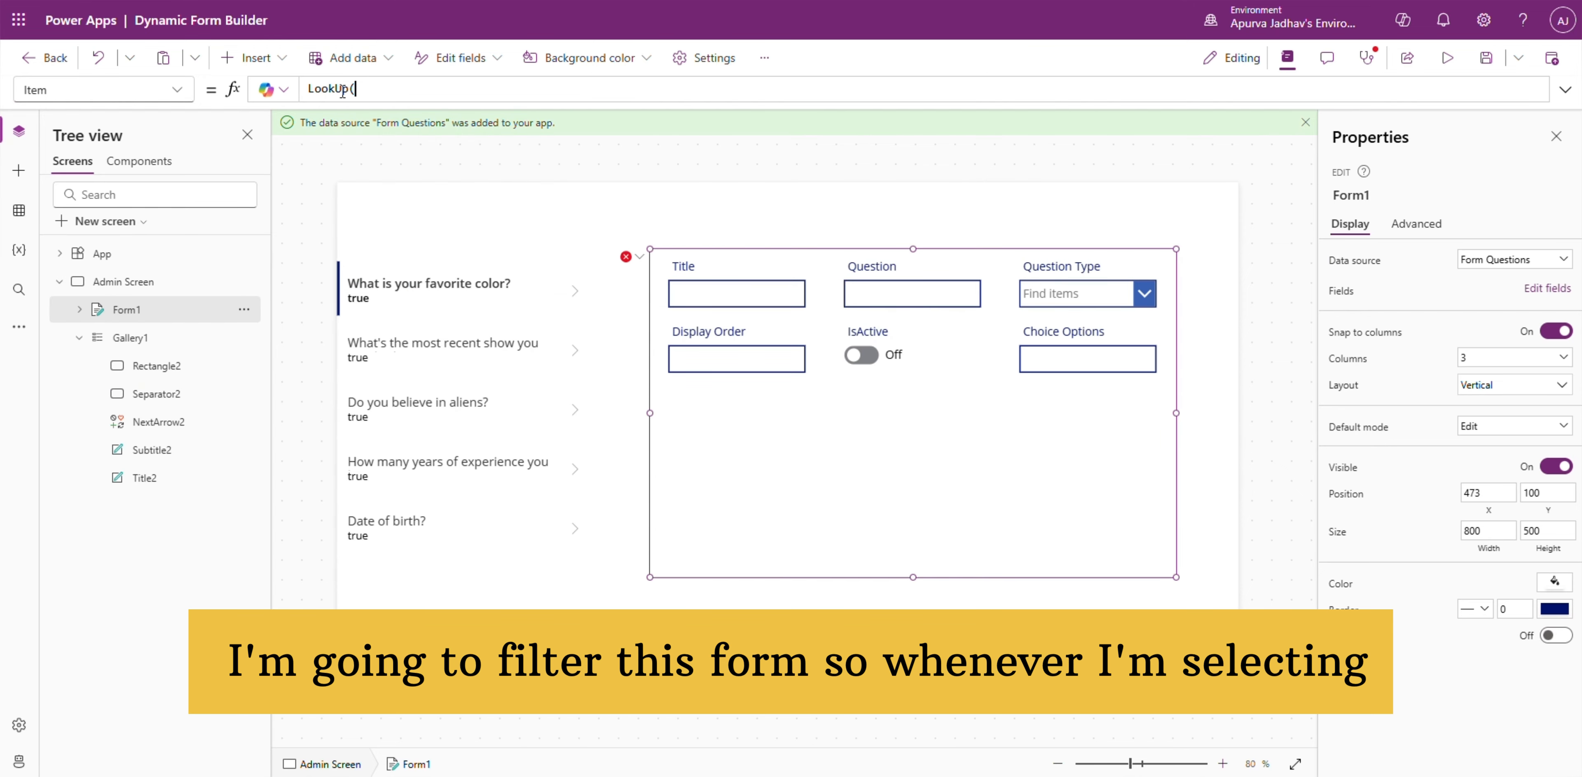
type("'Form Questions', thi")
key("BackSpace")
key("BackSpace")
key("BackSpace")
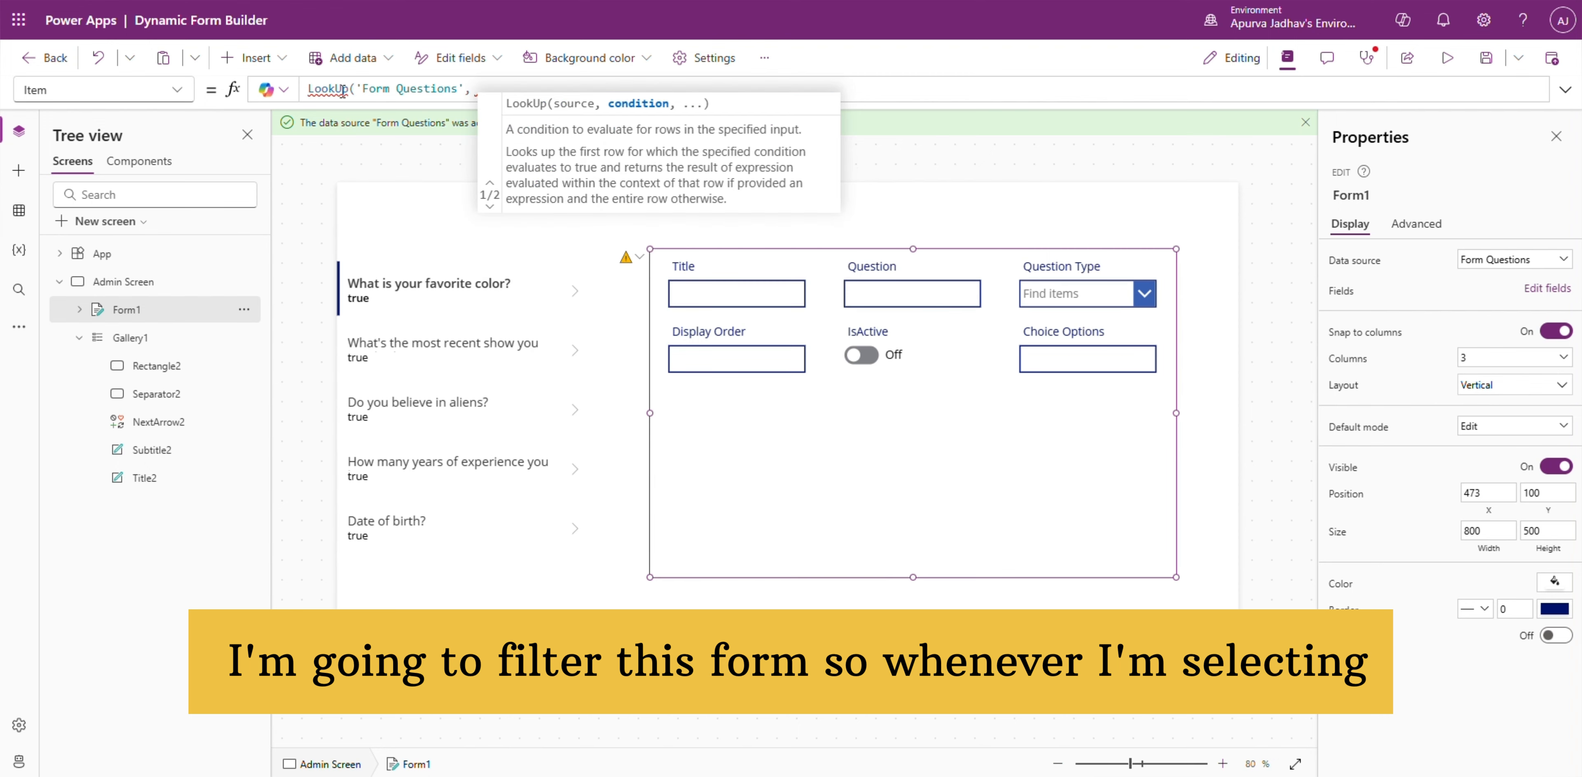
type("ID = SelectedQuestion.i")
key("Tab")
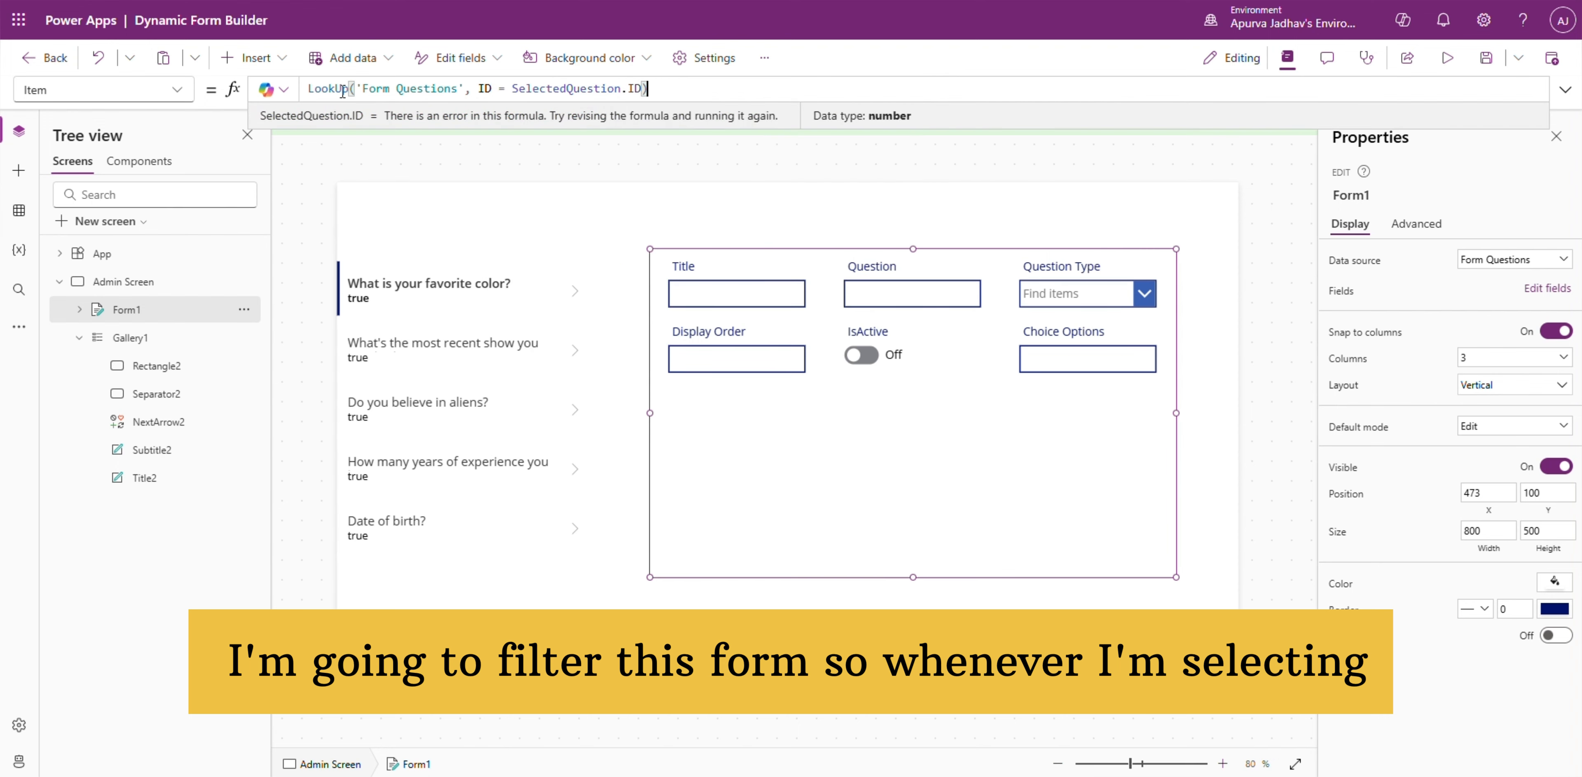
type(")")
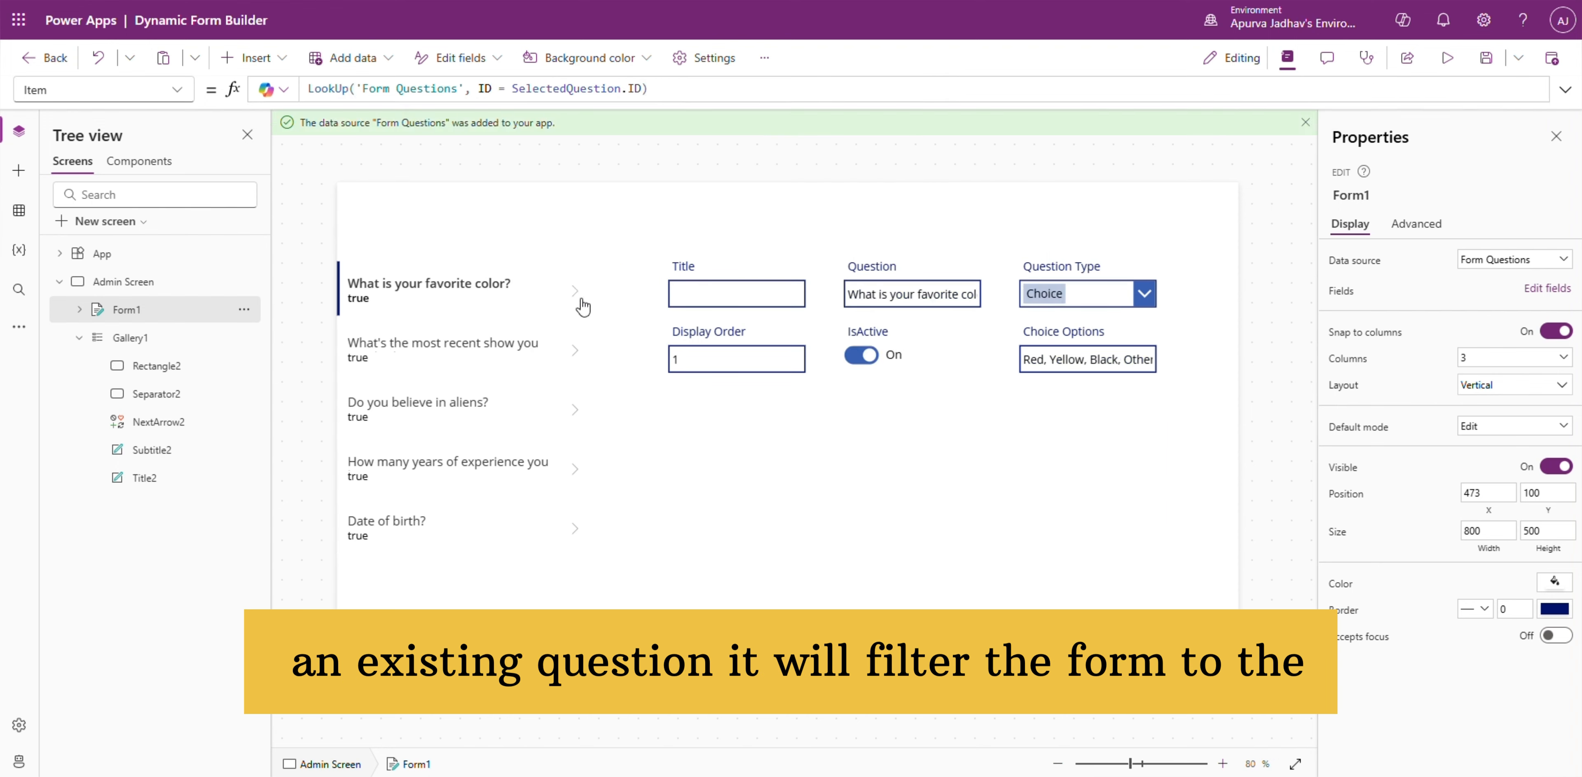
Step: Remove the Title field from the edit form and test the form by selecting other questions in the gallery
left_click(1547, 288)
left_click(1299, 264)
left_click(1312, 352)
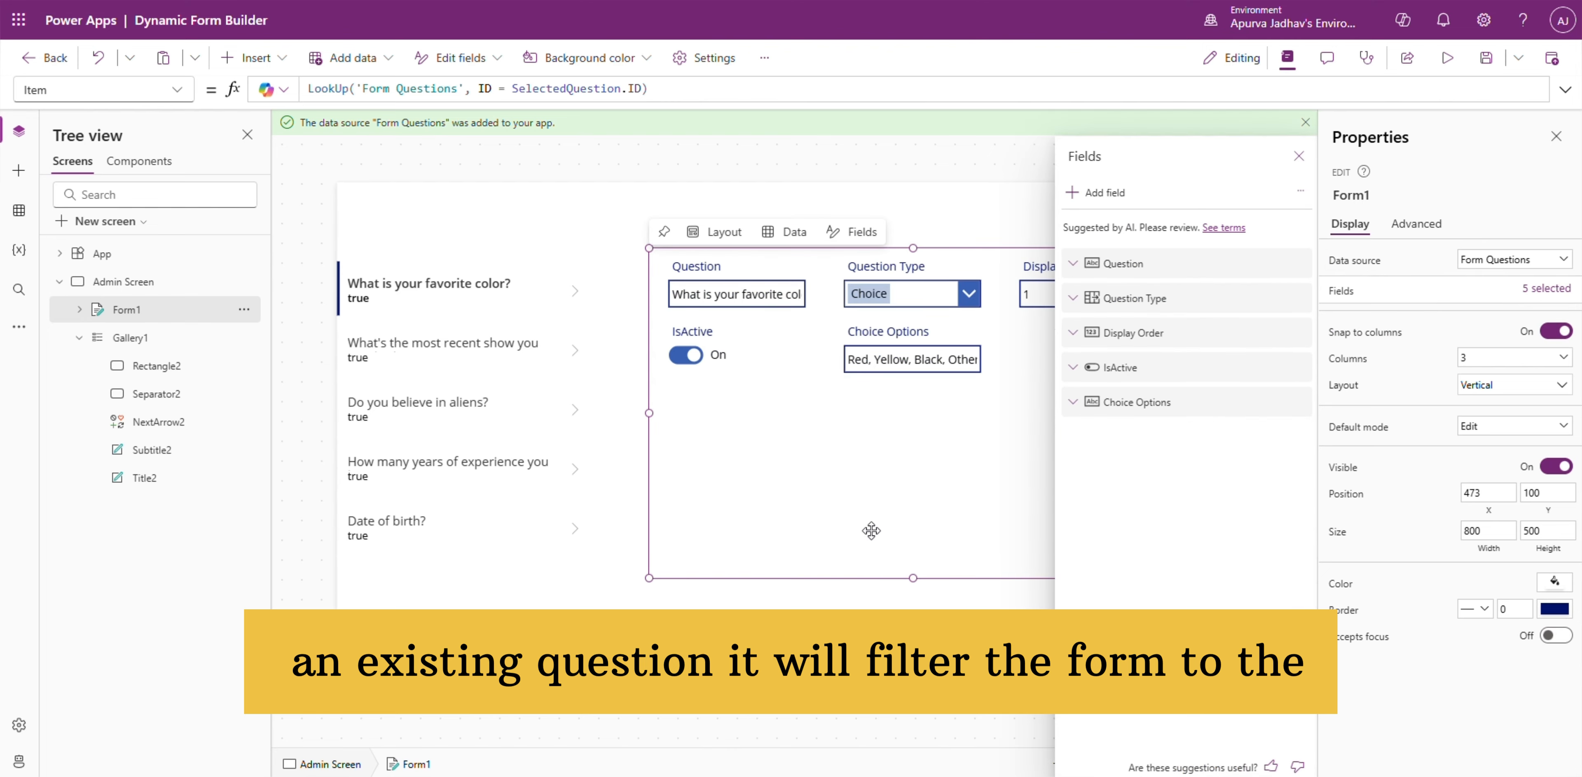
left_click(574, 351, "alt")
left_click(567, 362, "alt")
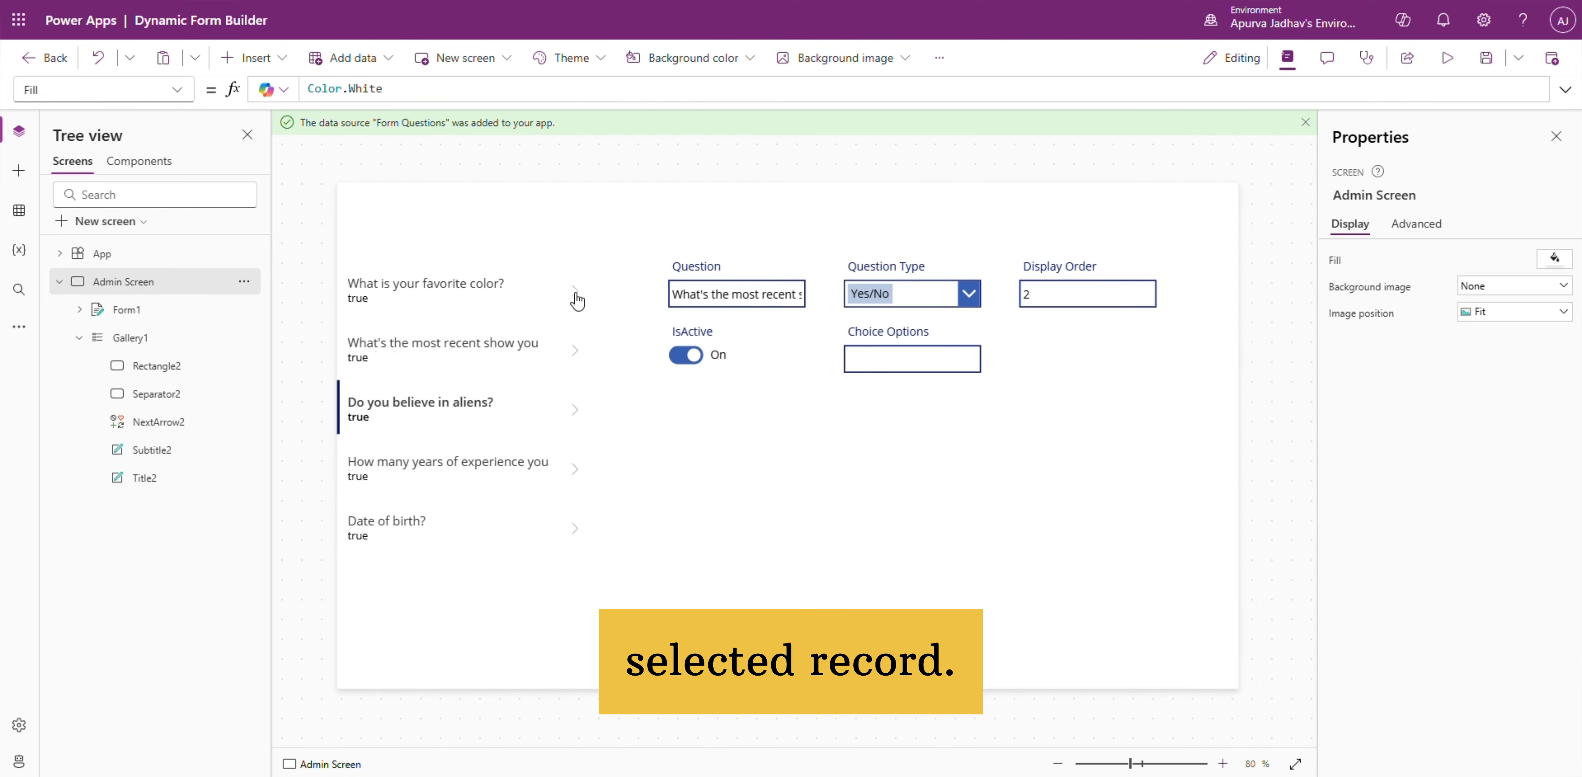
Step: Insert a button above the question gallery on the Admin Screen
left_click(19, 170)
left_click(117, 165)
type("butt")
left_click(92, 249)
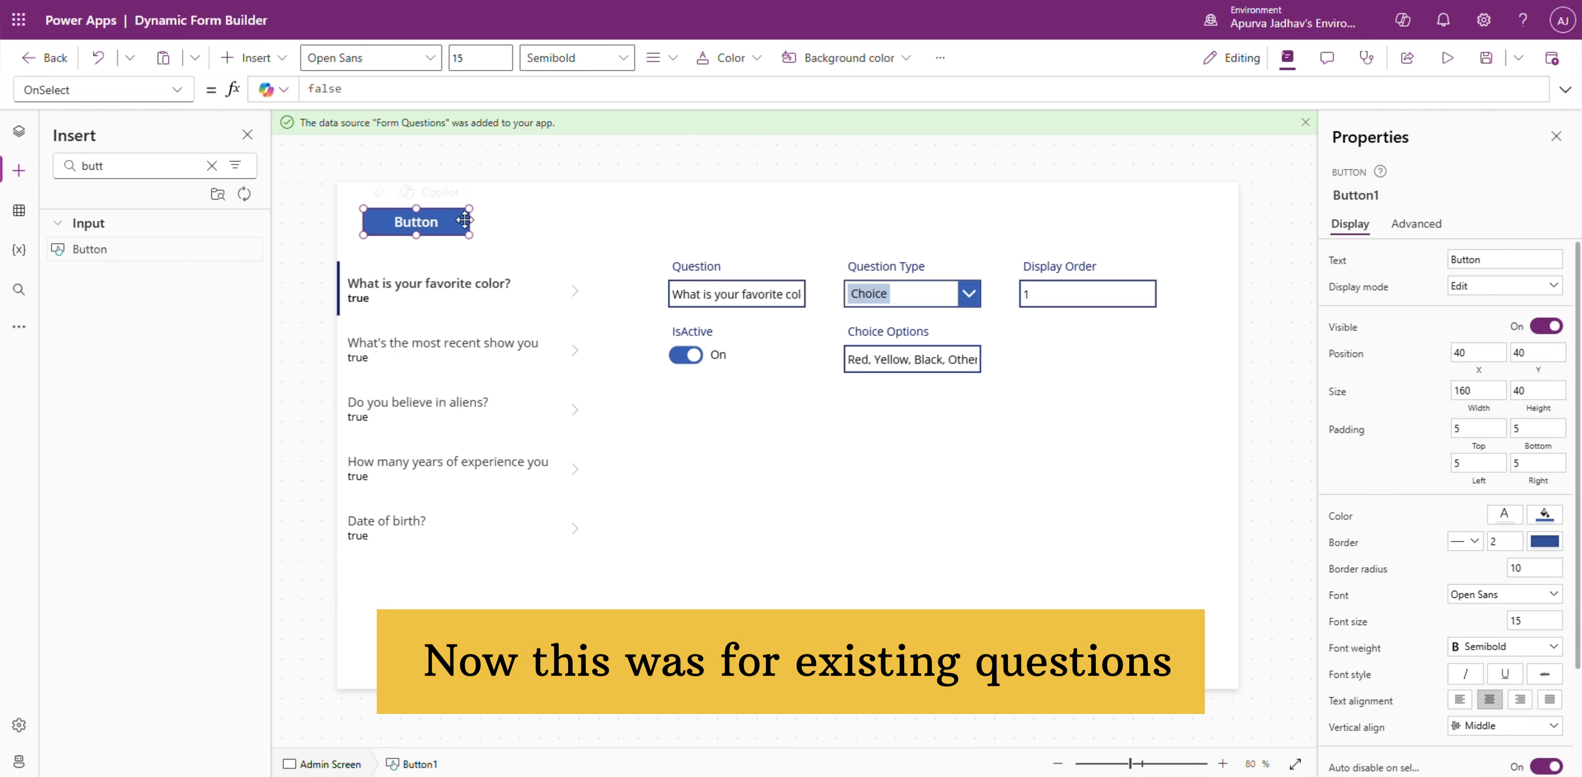
Step: Set the text of the button above the question gallery to "New Question"
key("BackSpace")
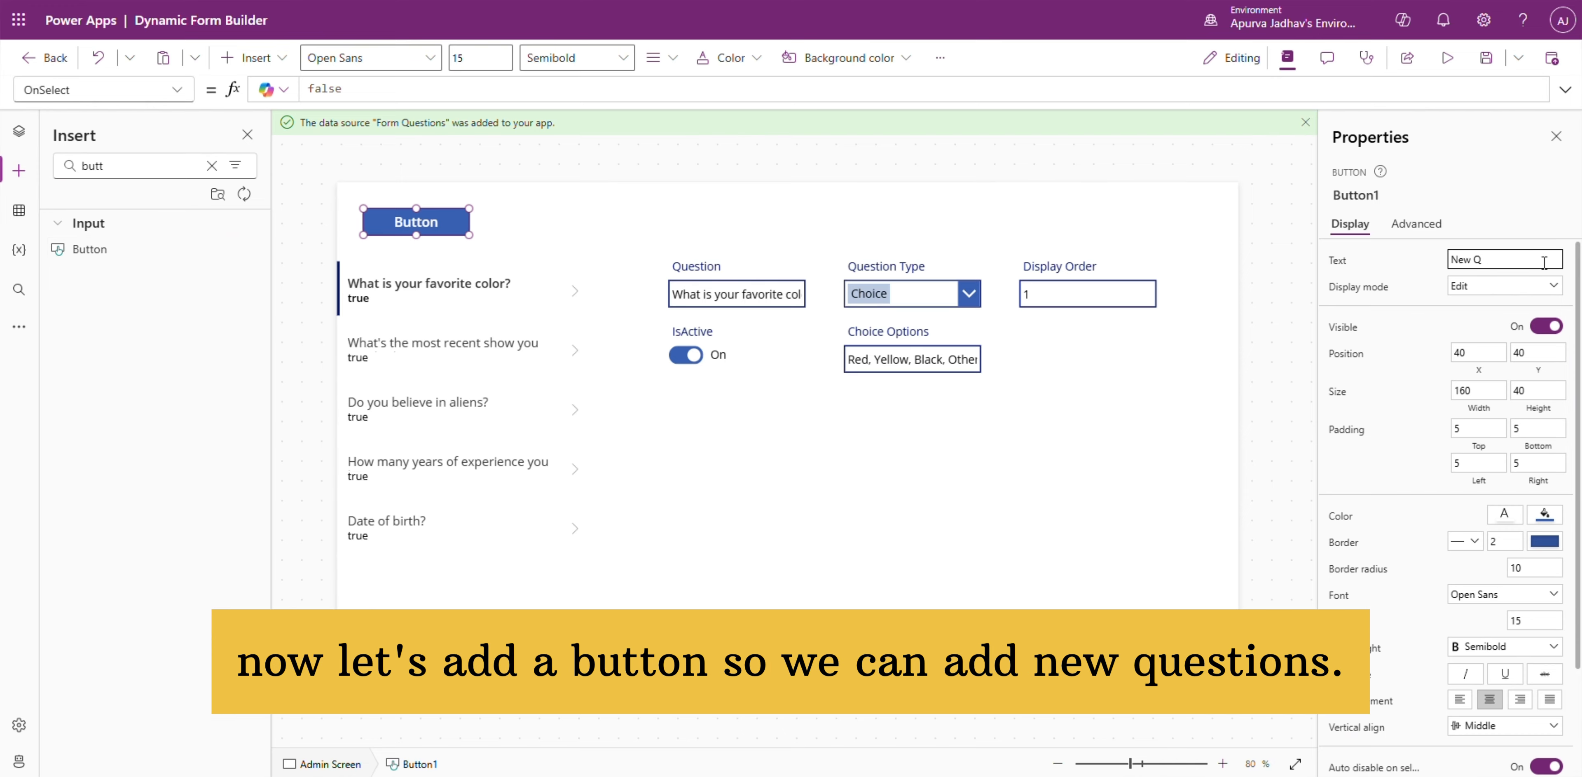
left_click(1188, 373)
left_click(447, 218)
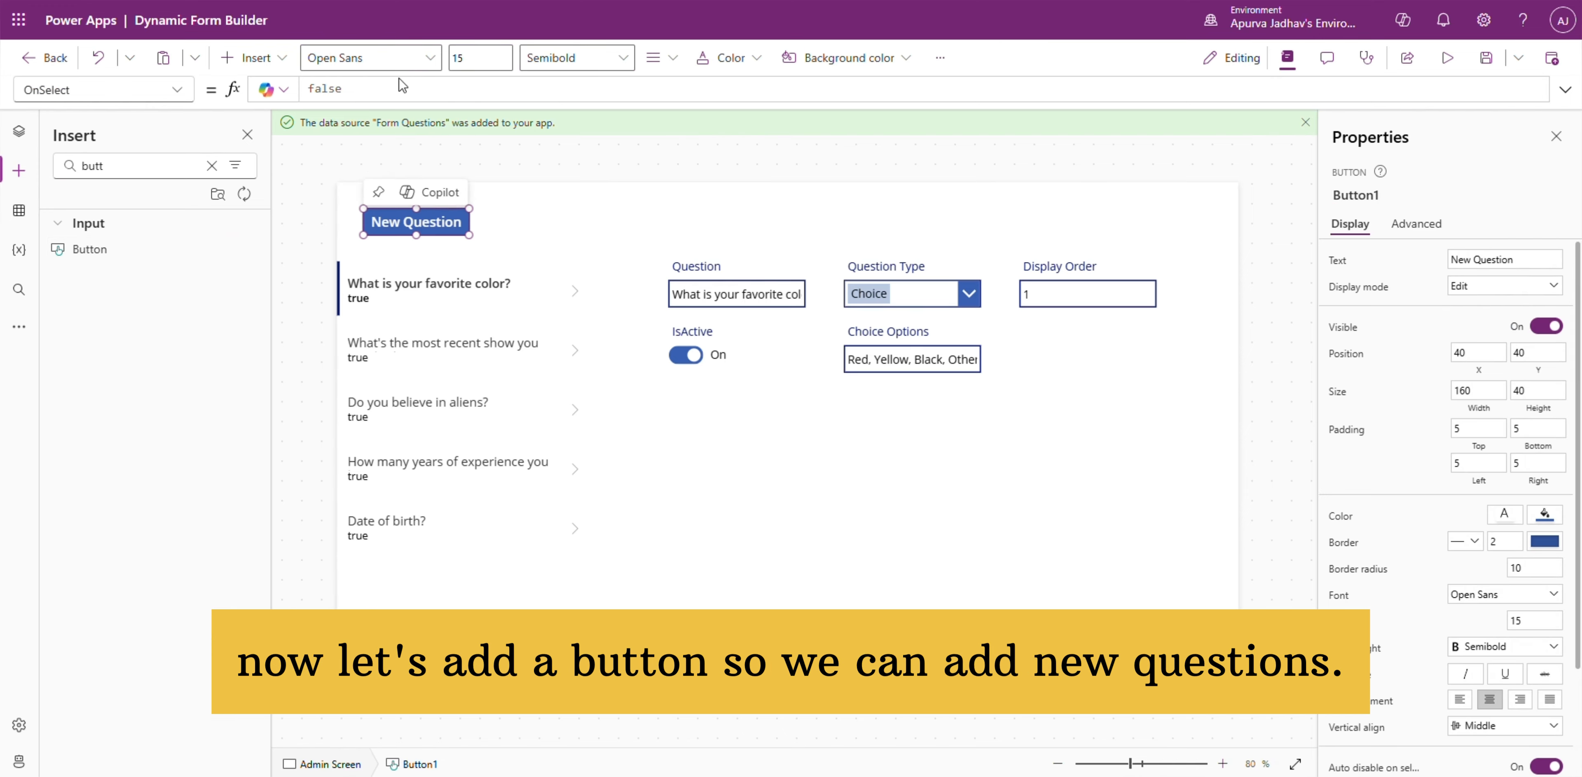
Step: Set the New Question button's OnSelect to UpdateContext({NewQuestion: true})
left_click(441, 94)
key("BackSpace")
key("BackSpace")
key("BackSpace")
key("BackSpace")
key("BackSpace")
type("UpdateContext(")
left_click(441, 101)
type("{NewQu")
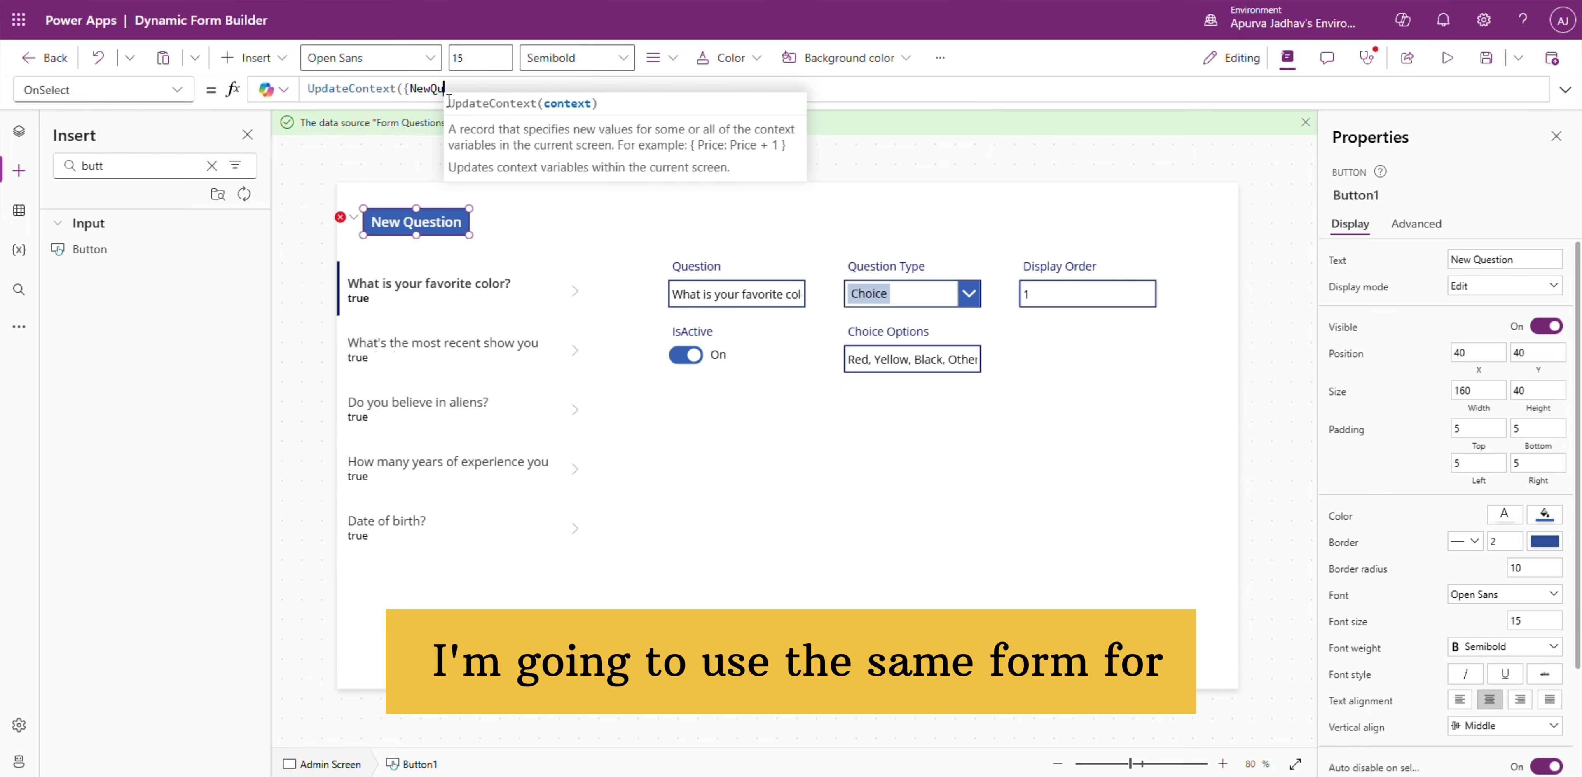
type("estion: true})")
Step: Set the Admin Screen's OnVisible to UpdateContext({NewQuestion: false}) and append the same call to the OnSelect of the gallery's arrow icon
key("ctrl+a")
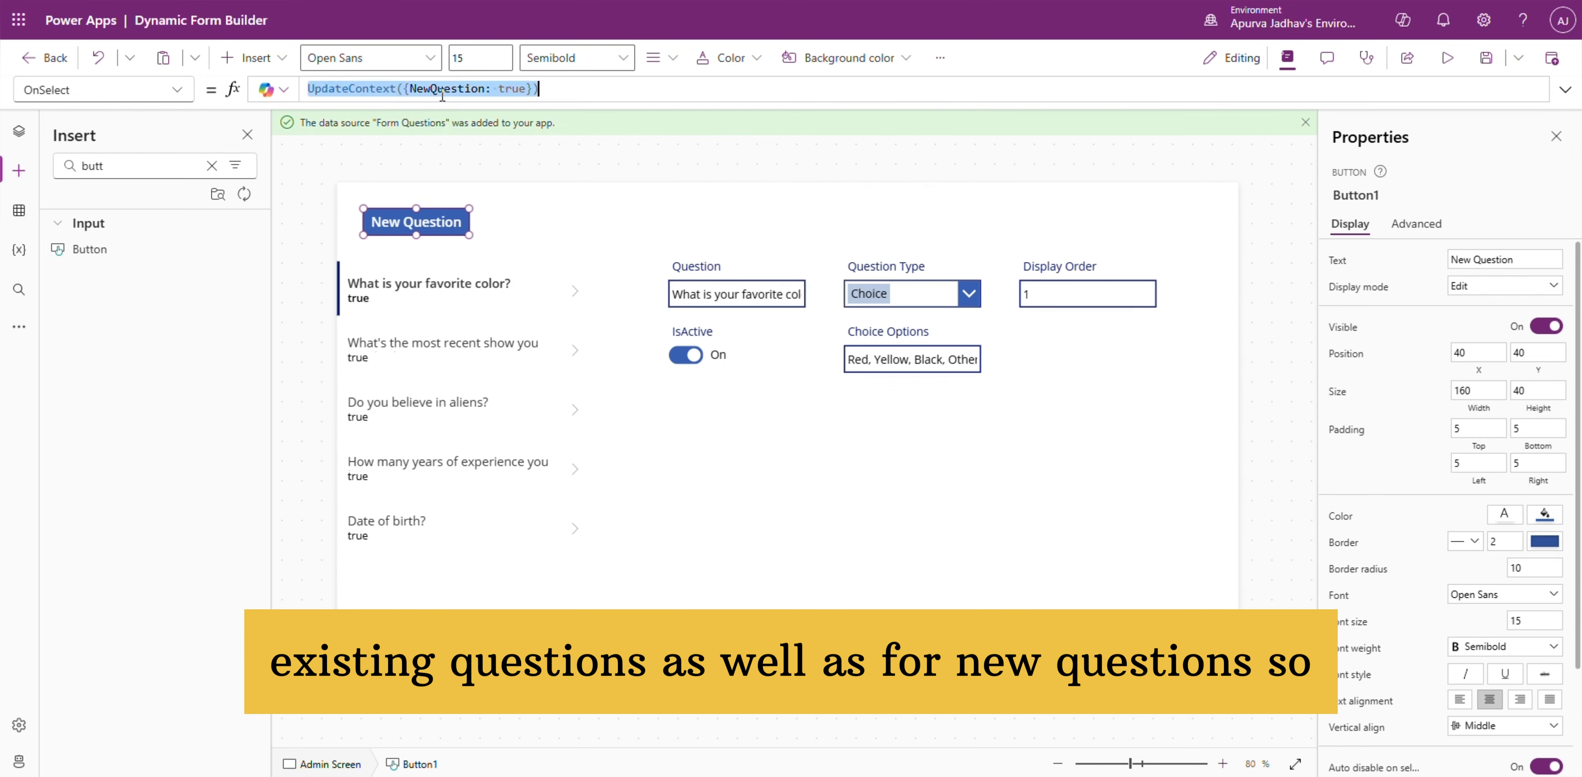
left_click(26, 131)
left_click(123, 281)
left_click(177, 90)
left_click(71, 310)
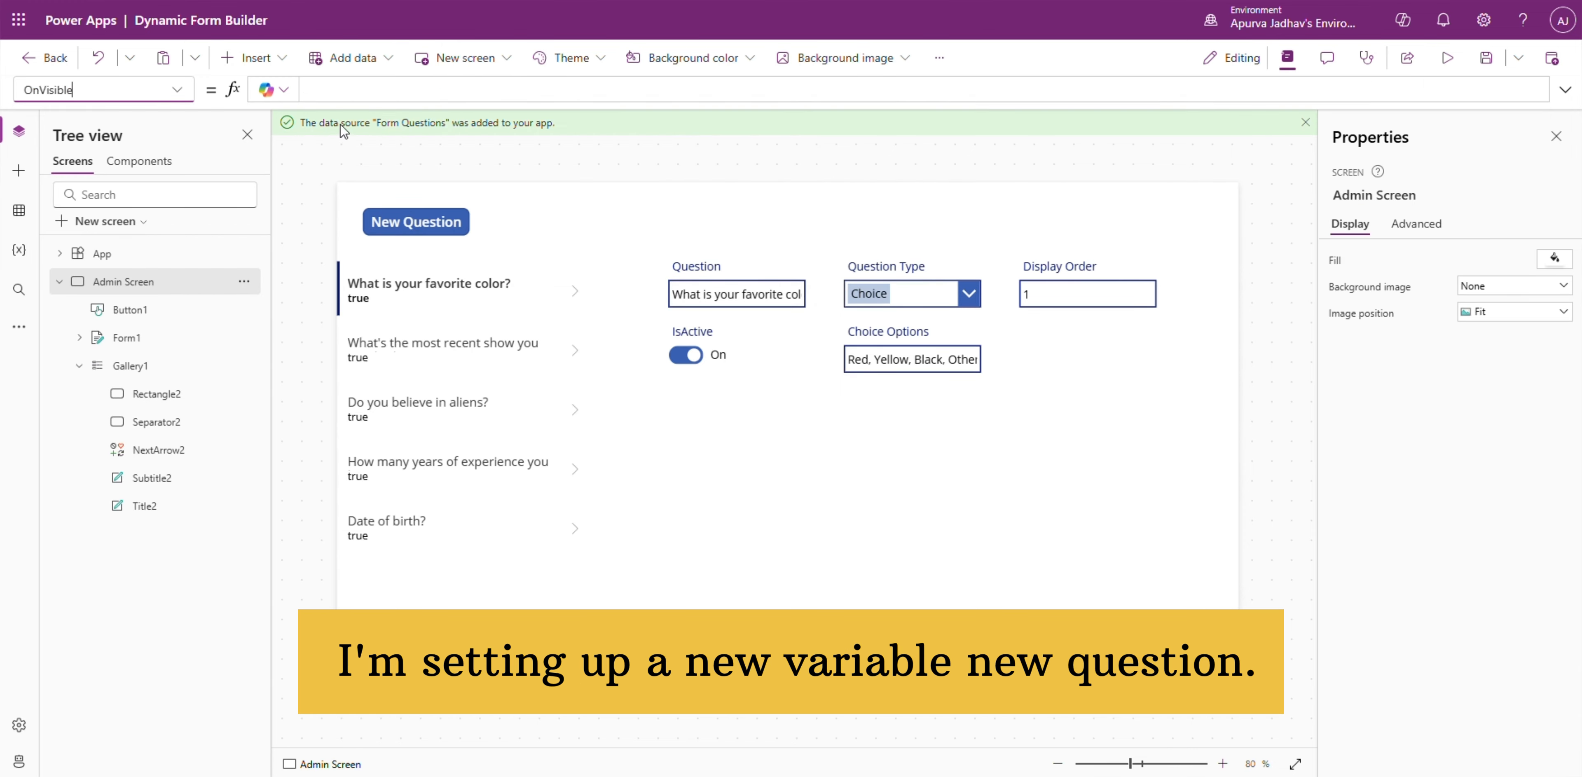
double_click(519, 89)
type("false")
left_click(575, 294)
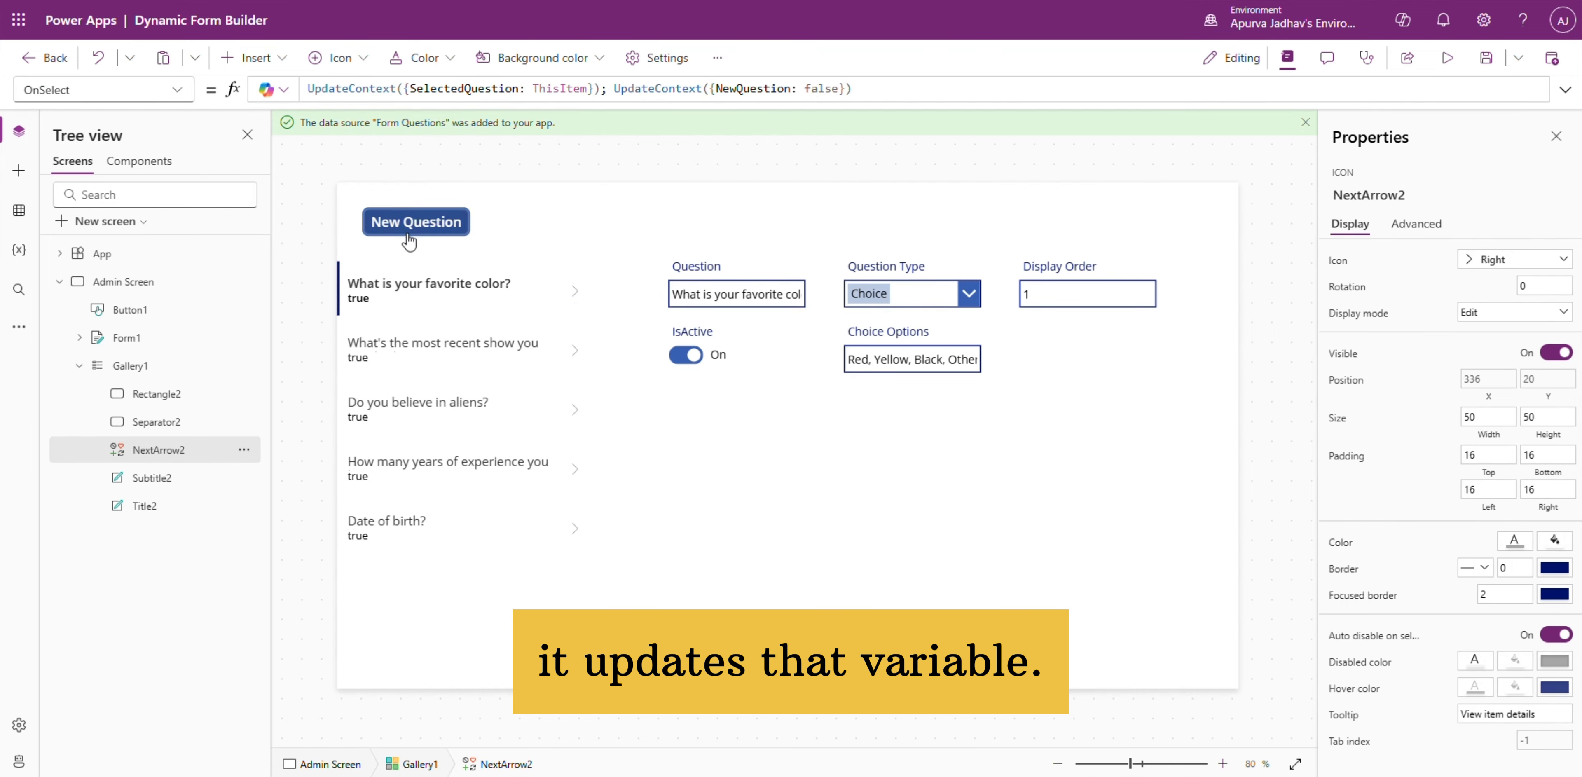
Step: Set the edit form's DefaultMode property to If(NewQuestion = true, FormMode.New, FormMode.Edit)
left_click(1122, 412)
left_click(1349, 435)
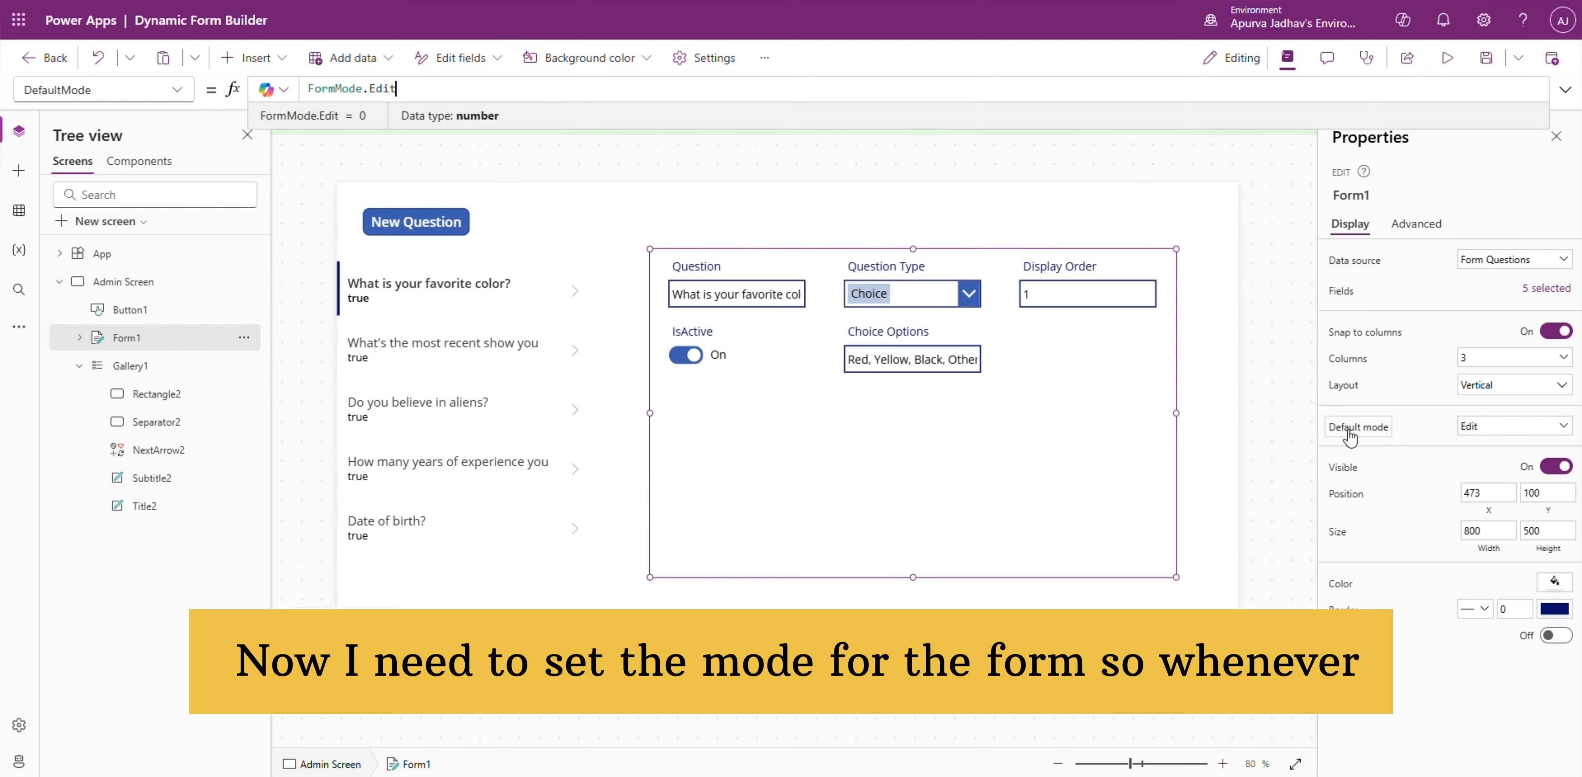
type("I")
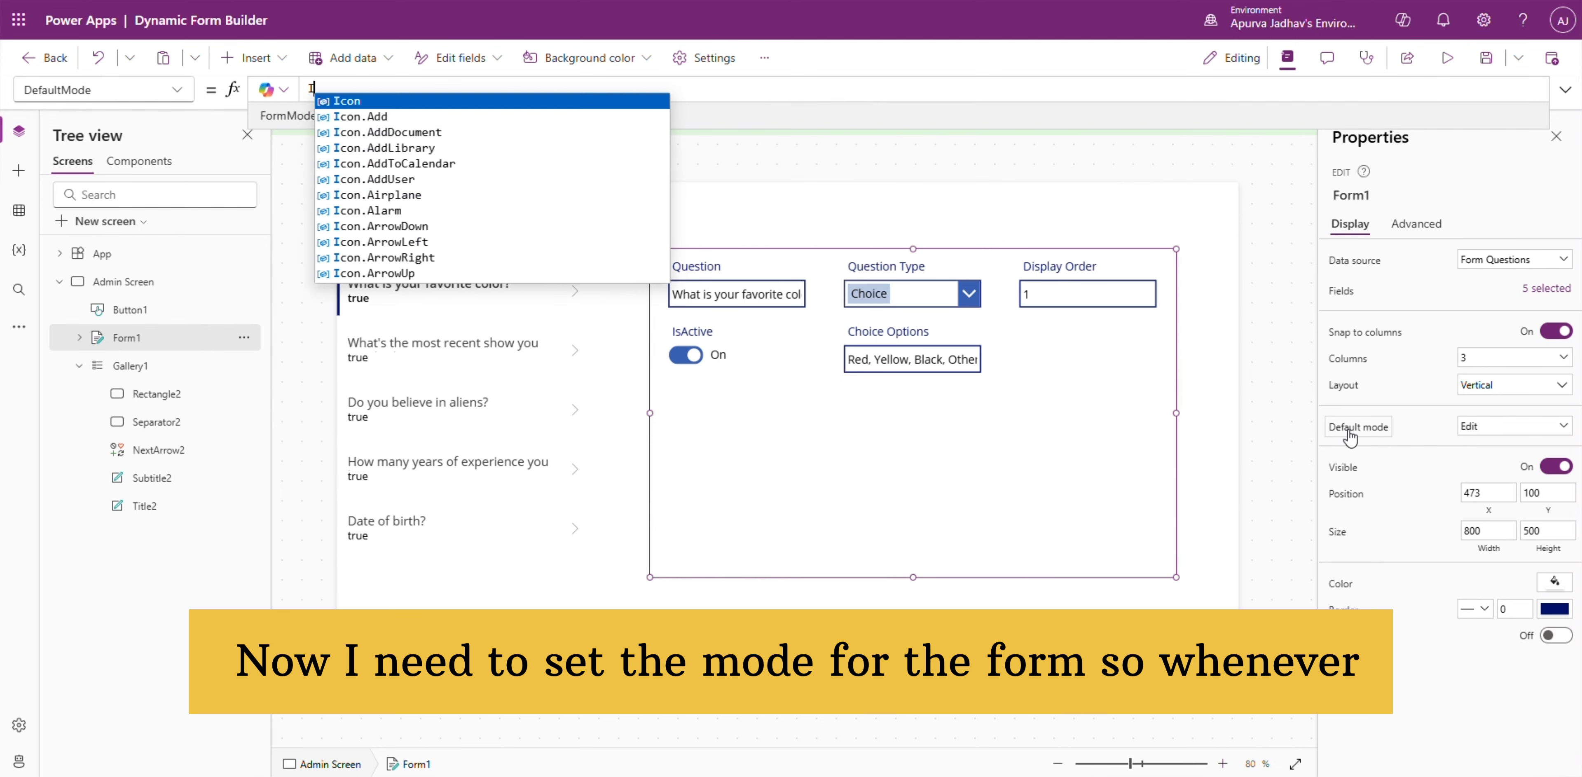
type("f(NewQuestion")
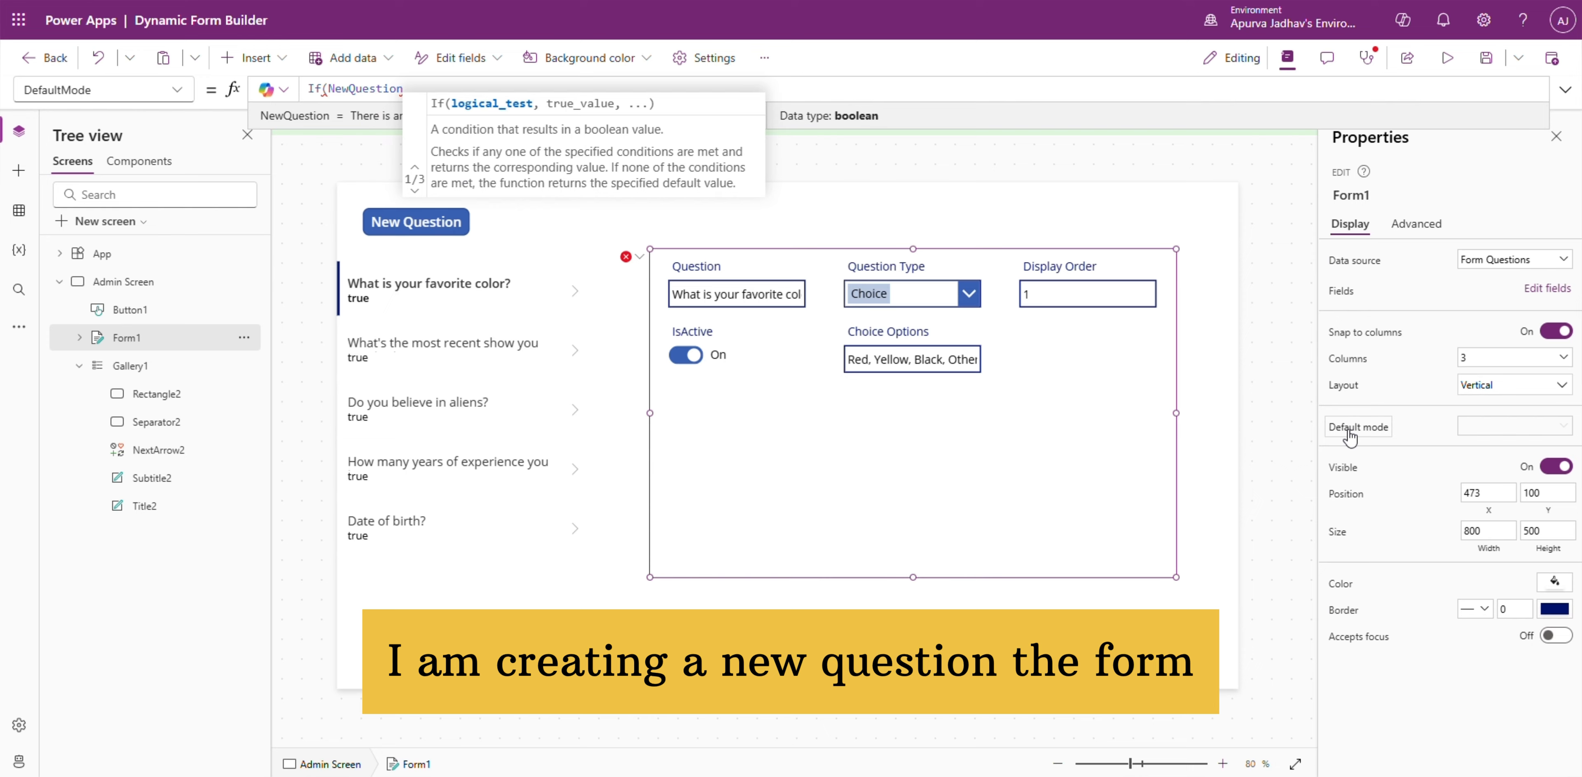
type(" = true")
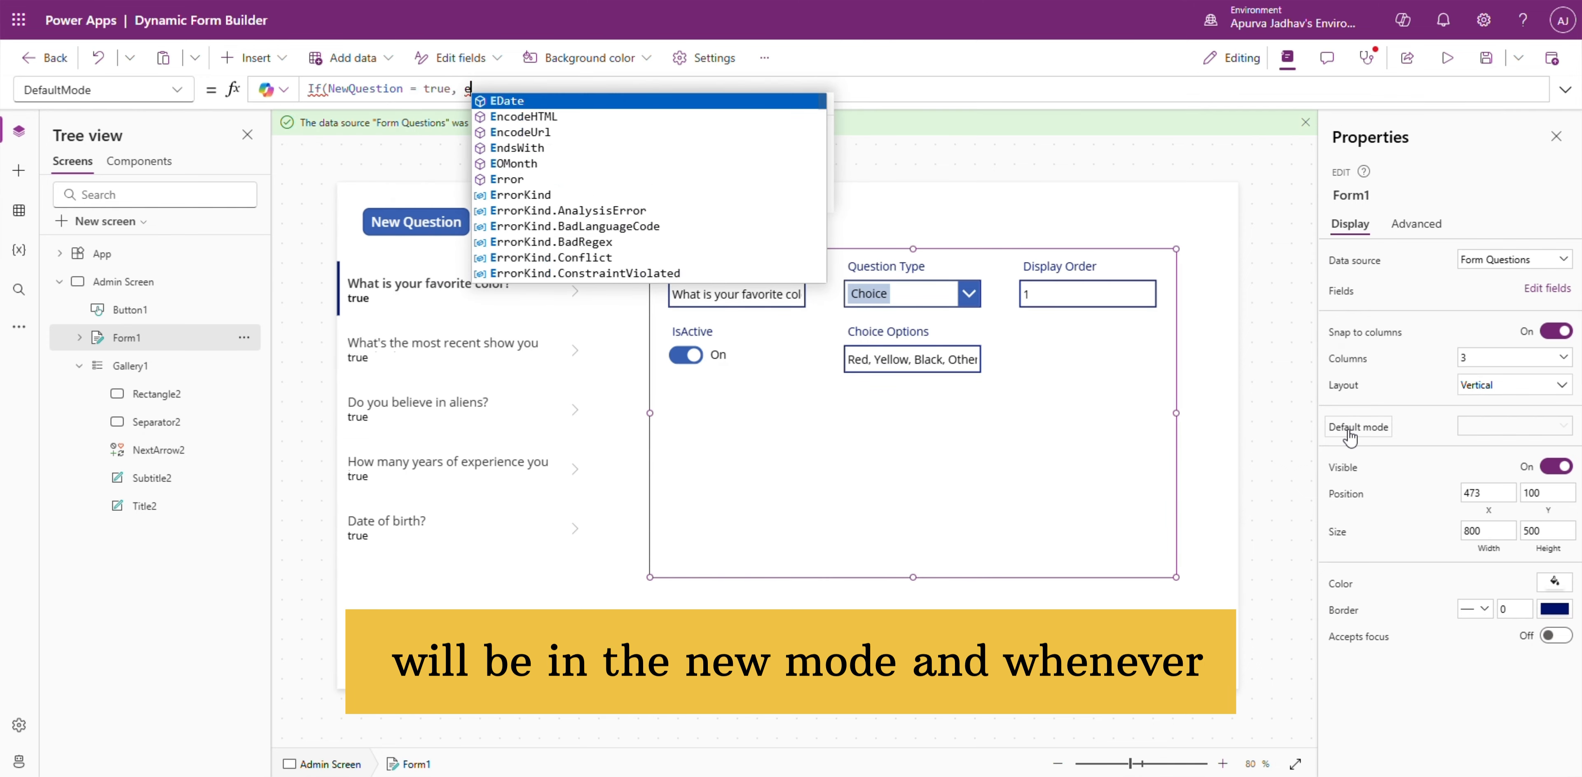
type(", formMode.New, FormMode.Edit")
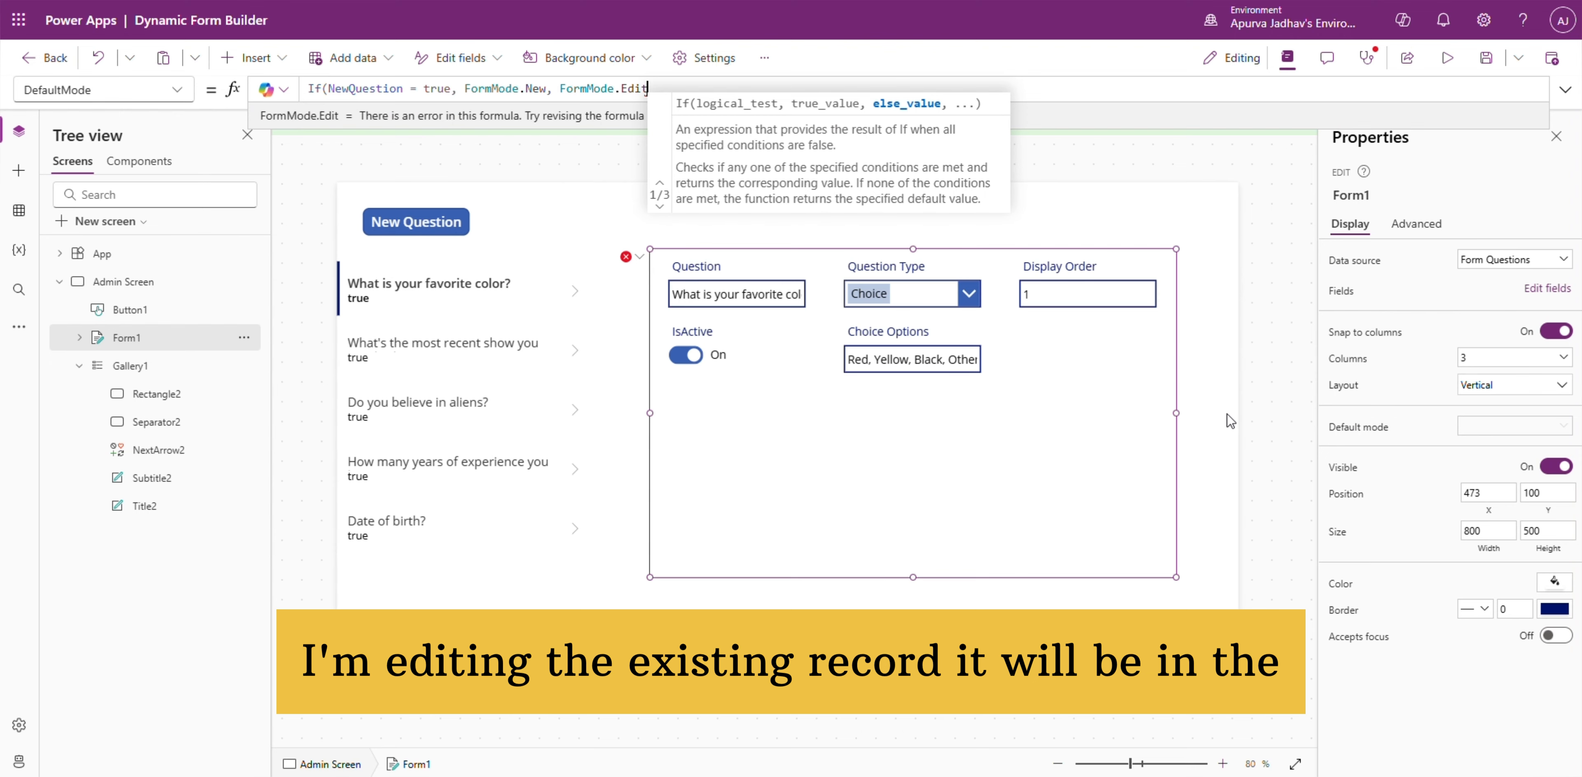
type(")")
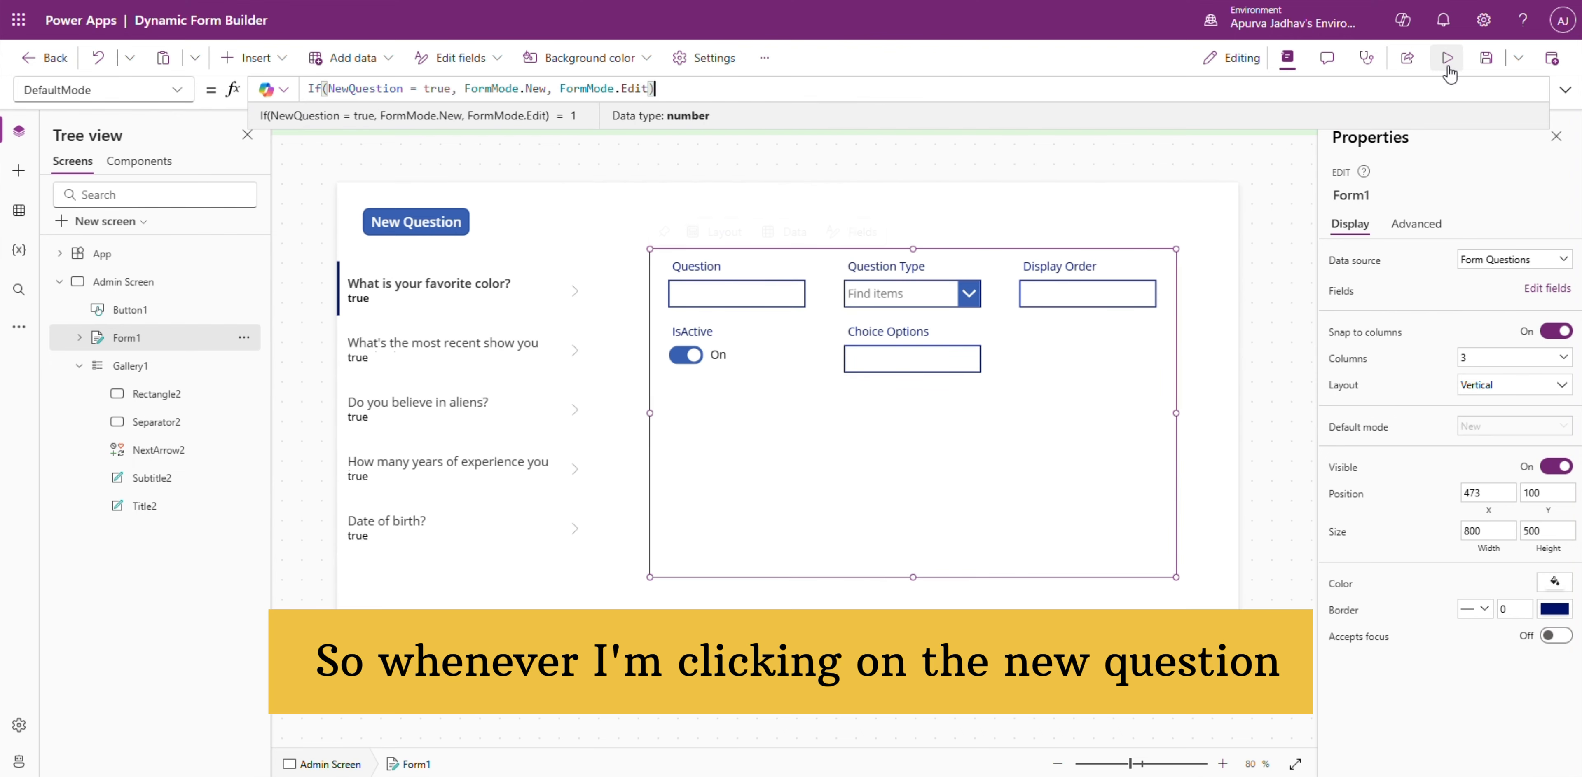
Step: Preview the app and test switching the form between a new question and the existing "Do you believe in aliens?" question
left_click(1448, 57)
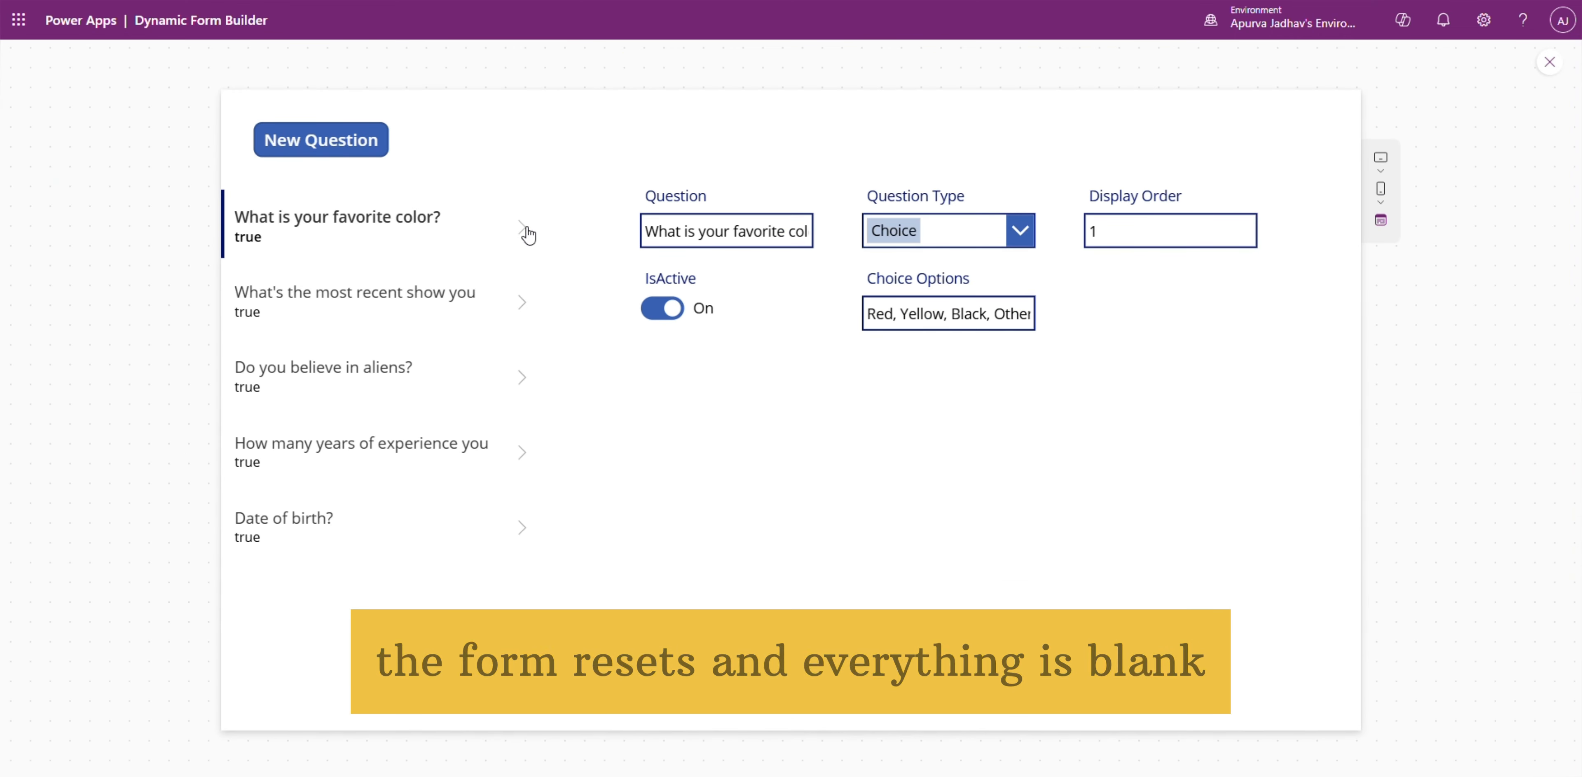
left_click(341, 156)
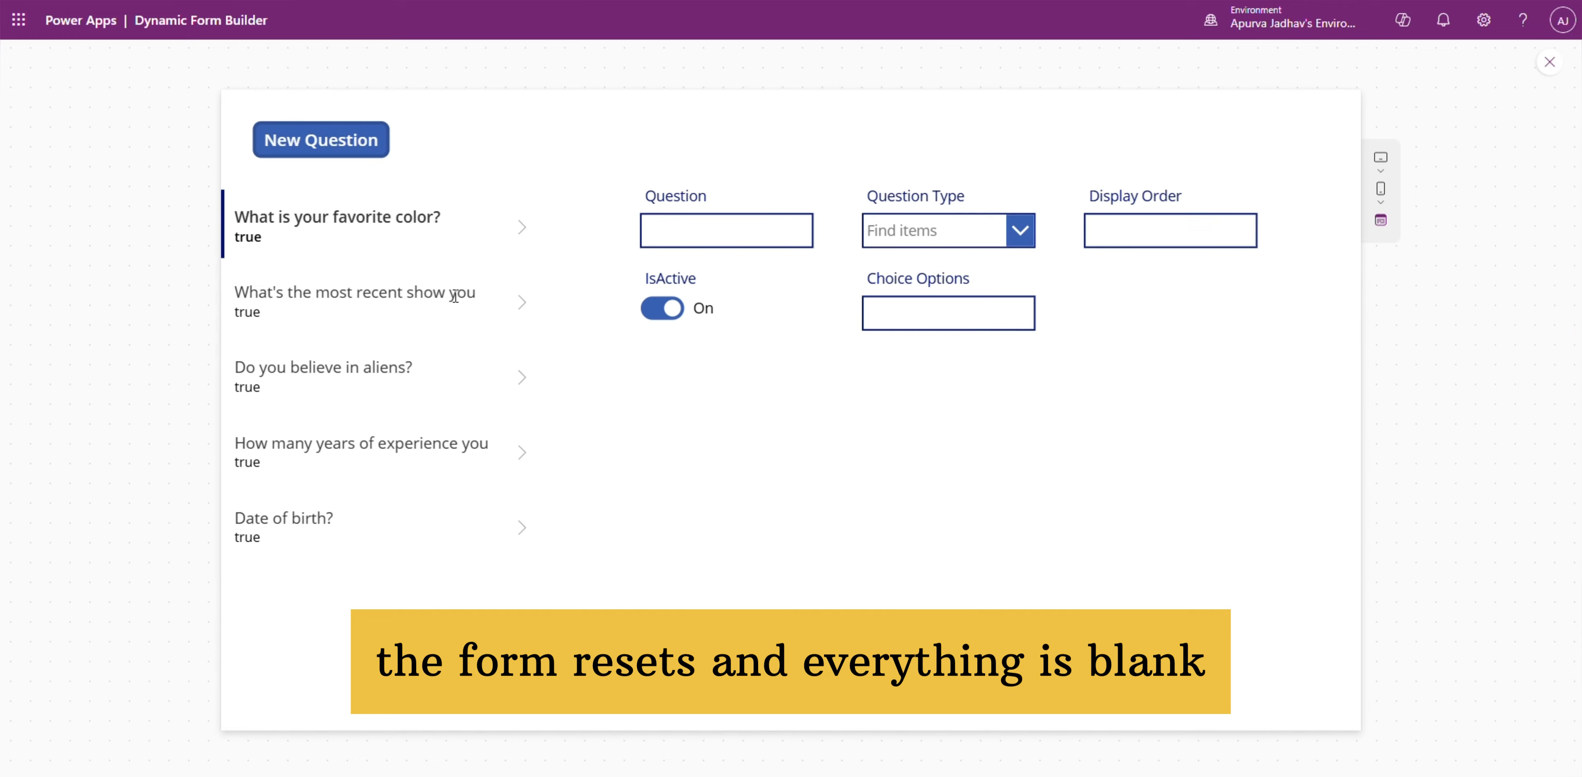
left_click(524, 386)
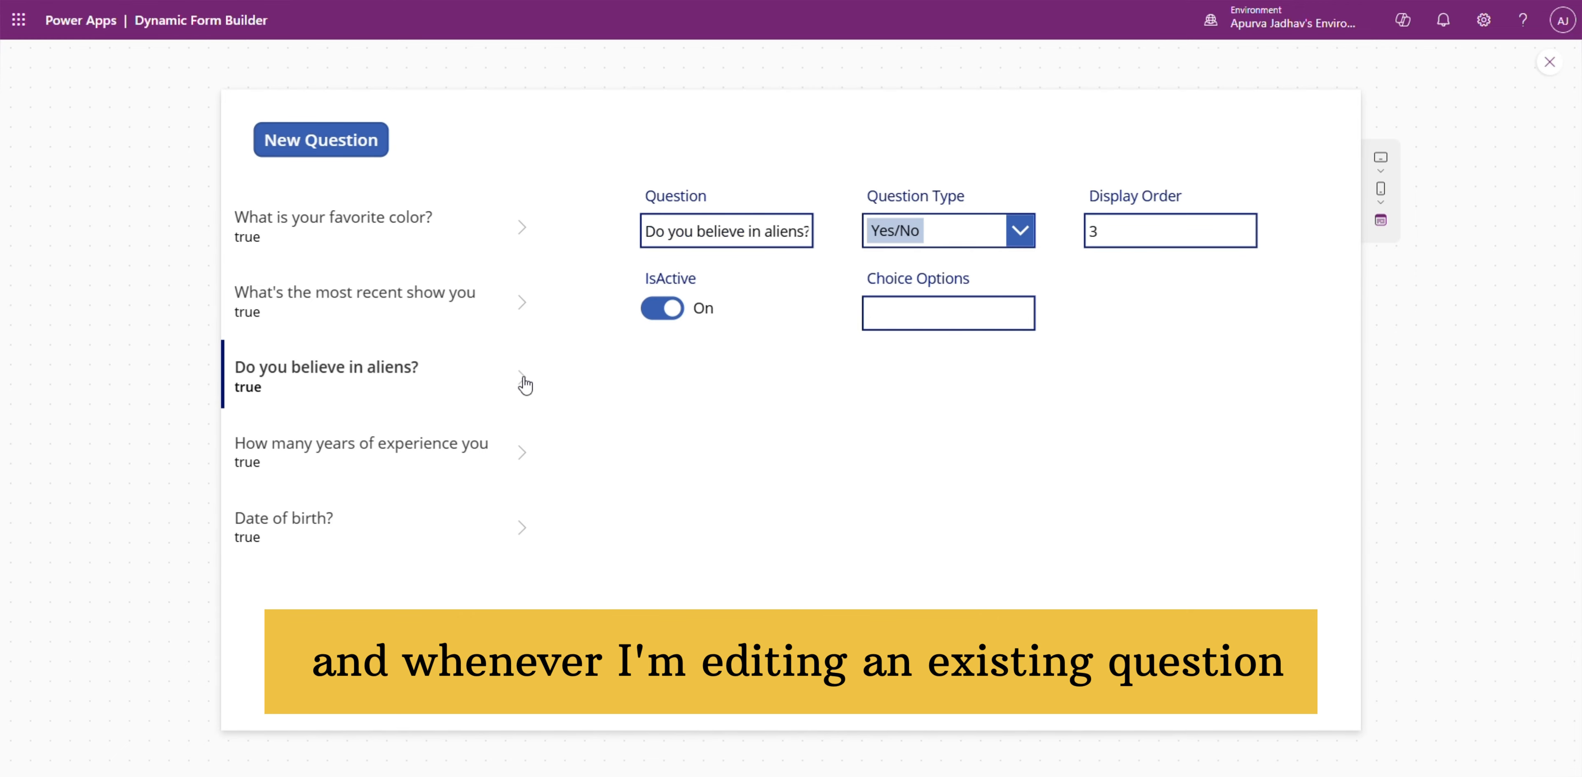
left_click(357, 157)
left_click(1550, 61)
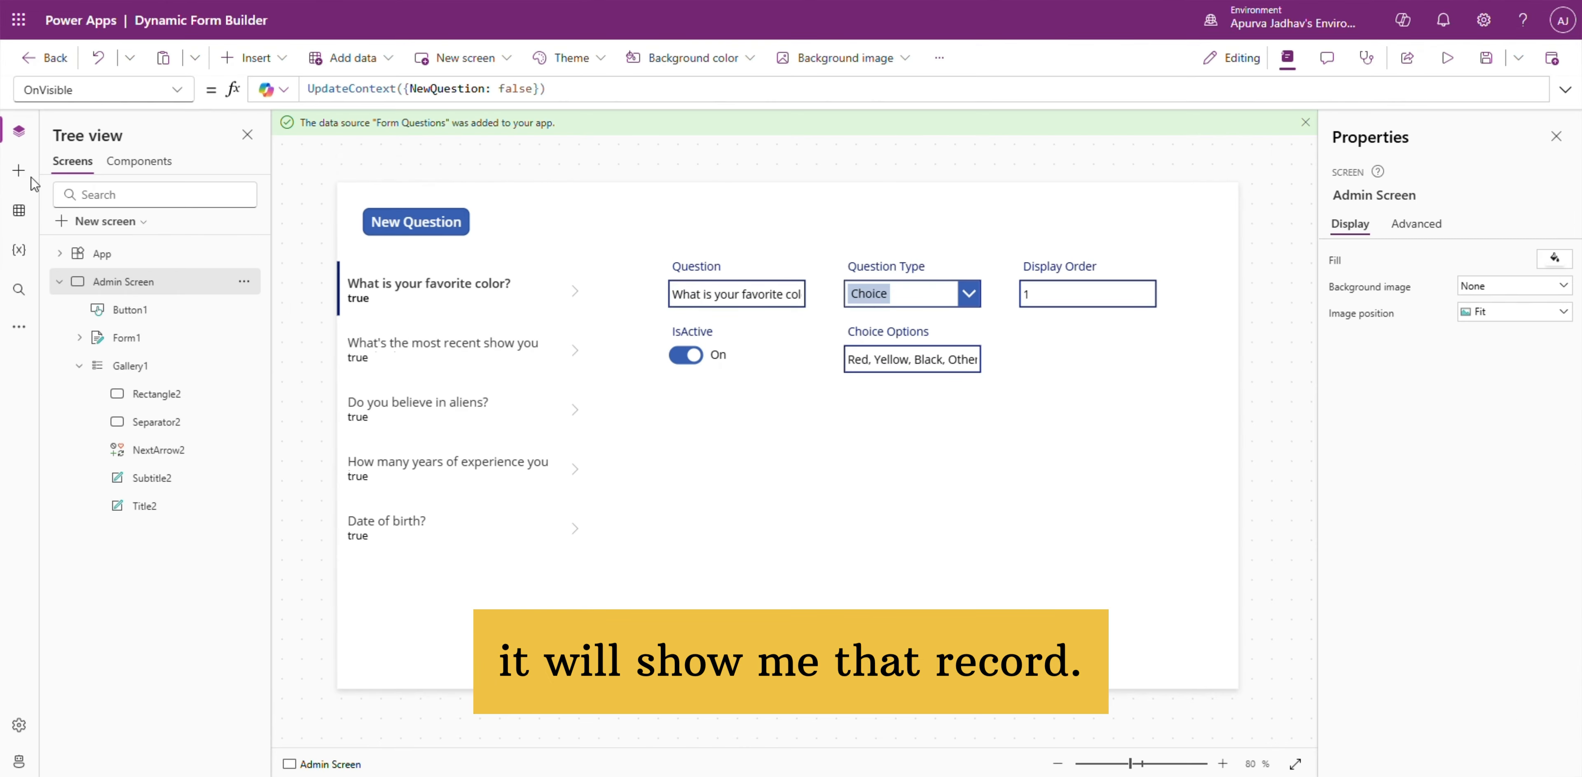
Step: Insert a second button beside the New Question button at X 398, Y 40 and set its text to "Submit"
left_click(19, 170)
left_click(89, 407)
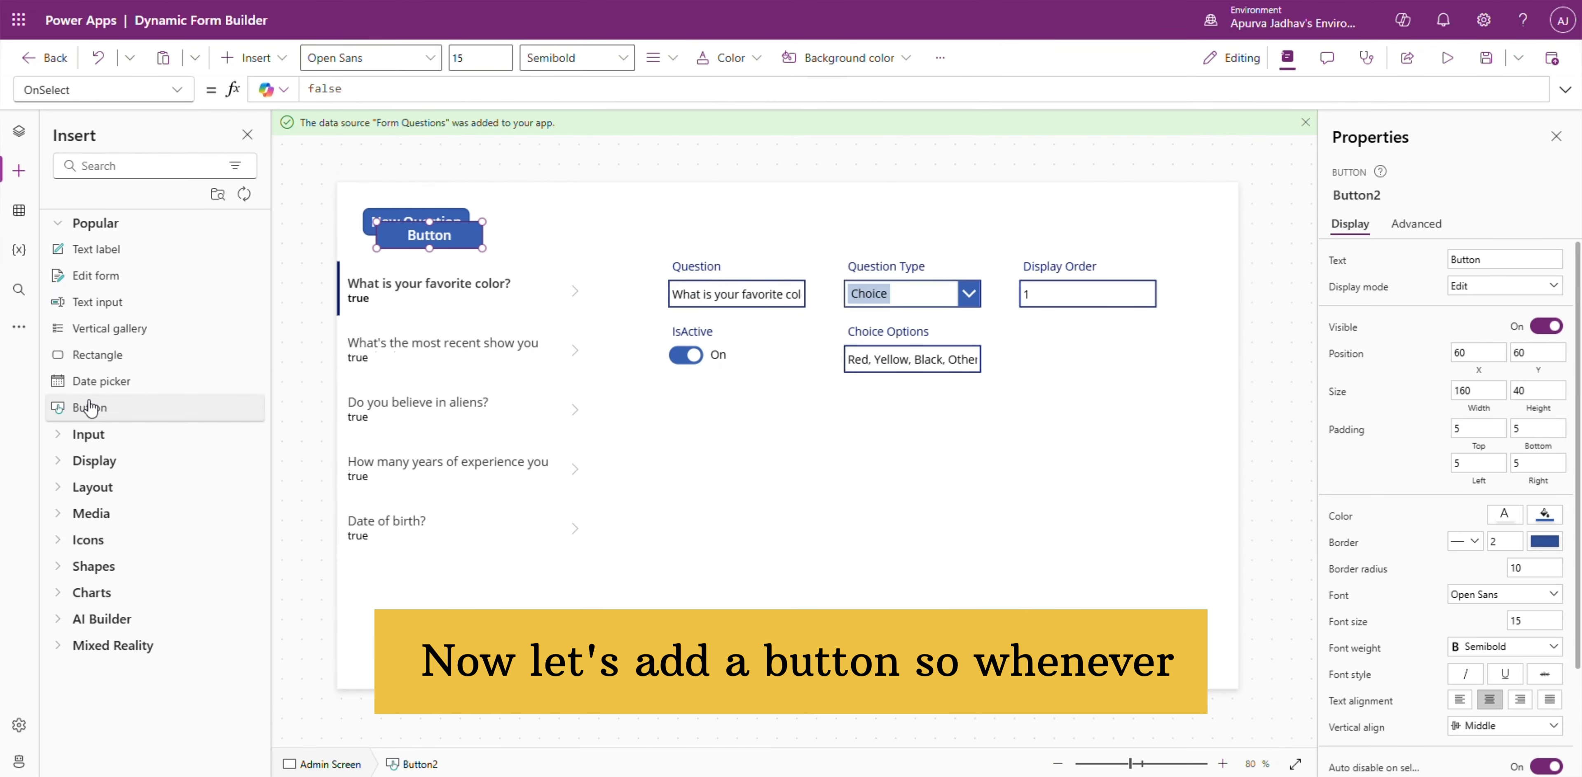
left_click_drag(424, 232, 652, 225)
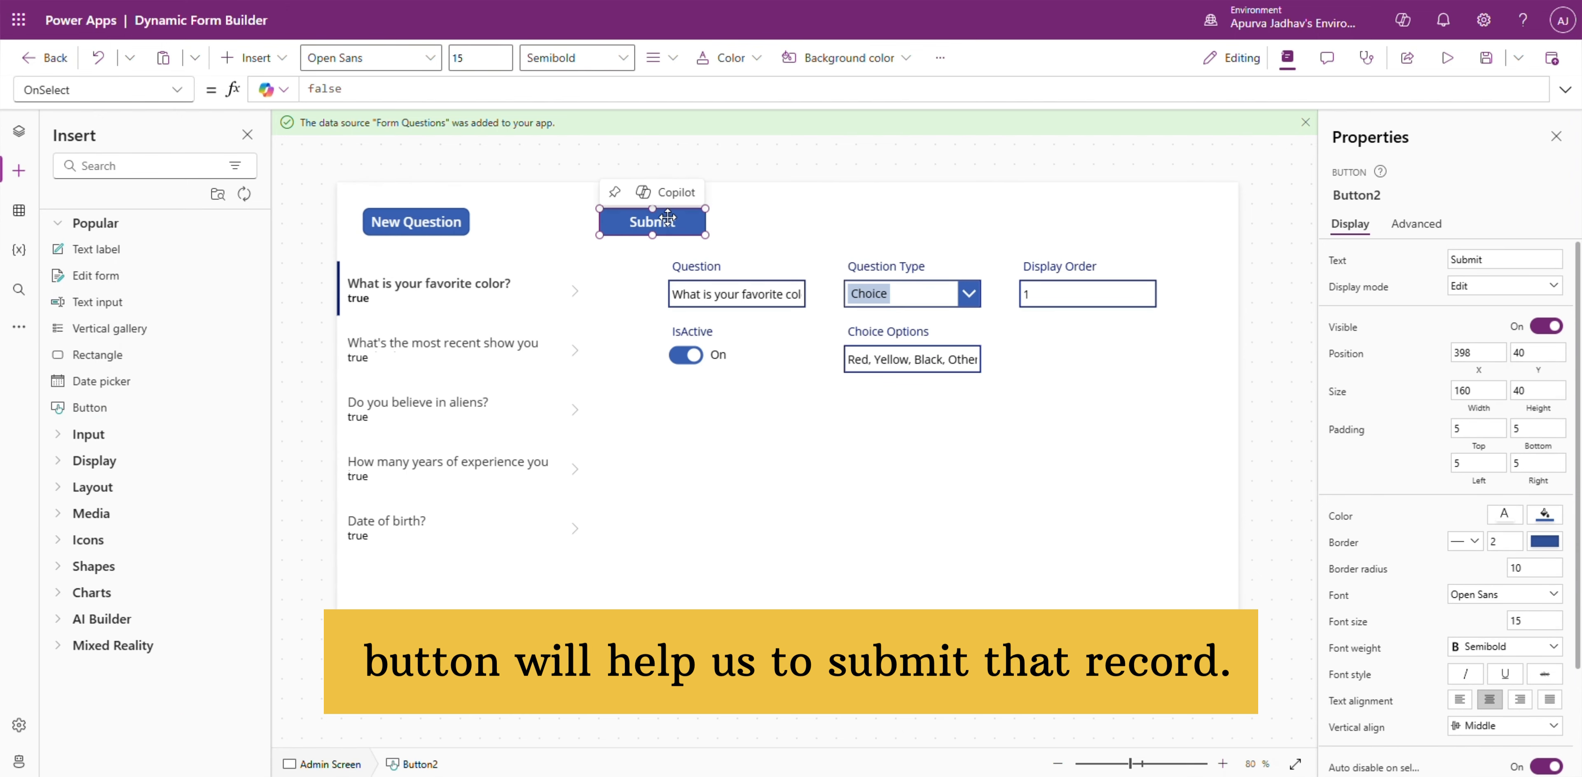
Step: Set the Submit button's OnSelect to SubmitForm(Form1)
left_click(552, 86)
key("BackSpace")
key("BackSpace")
key("BackSpace")
key("BackSpace")
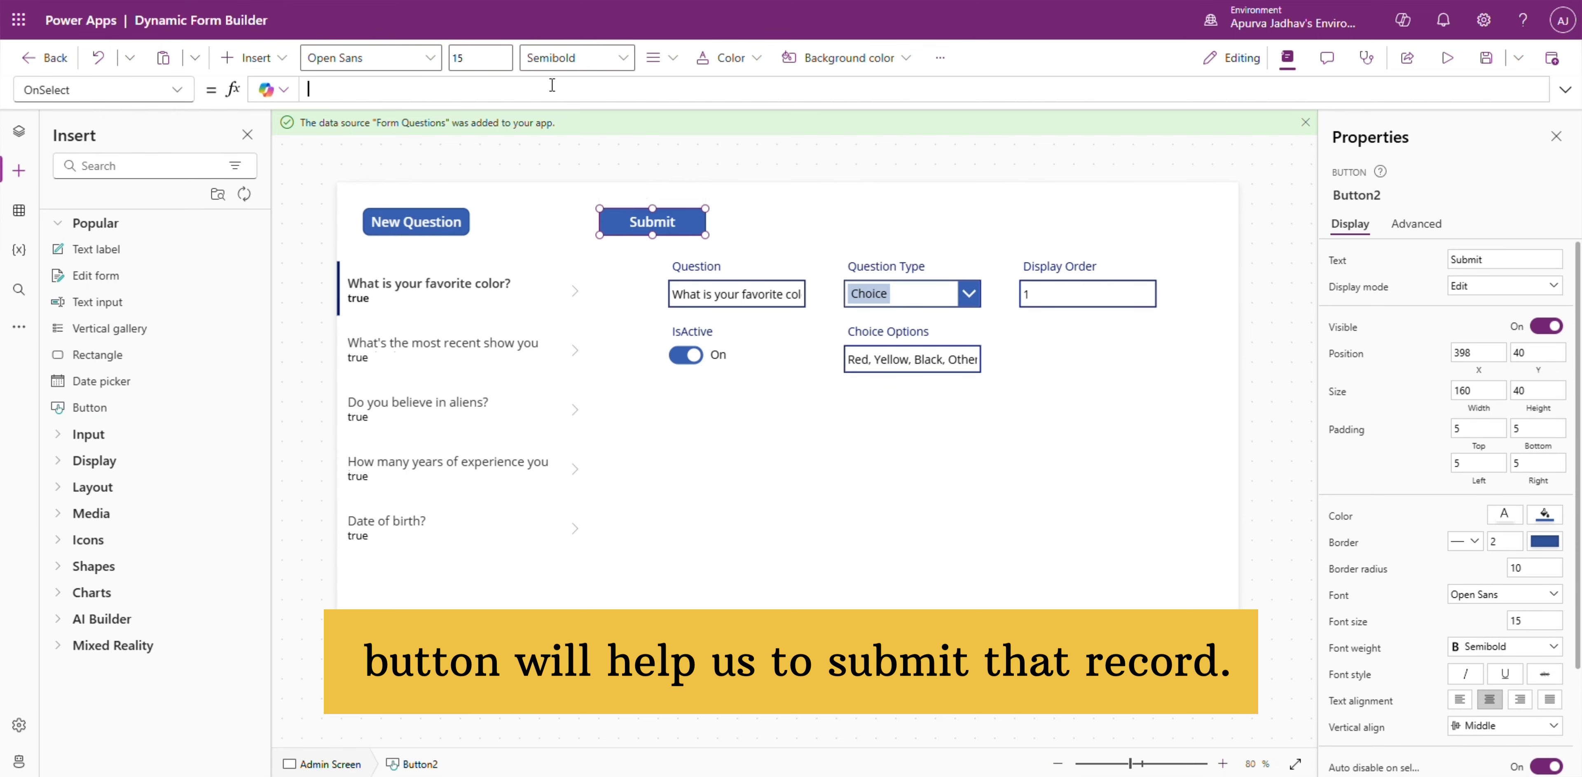
type("SubmitForm(Form1)")
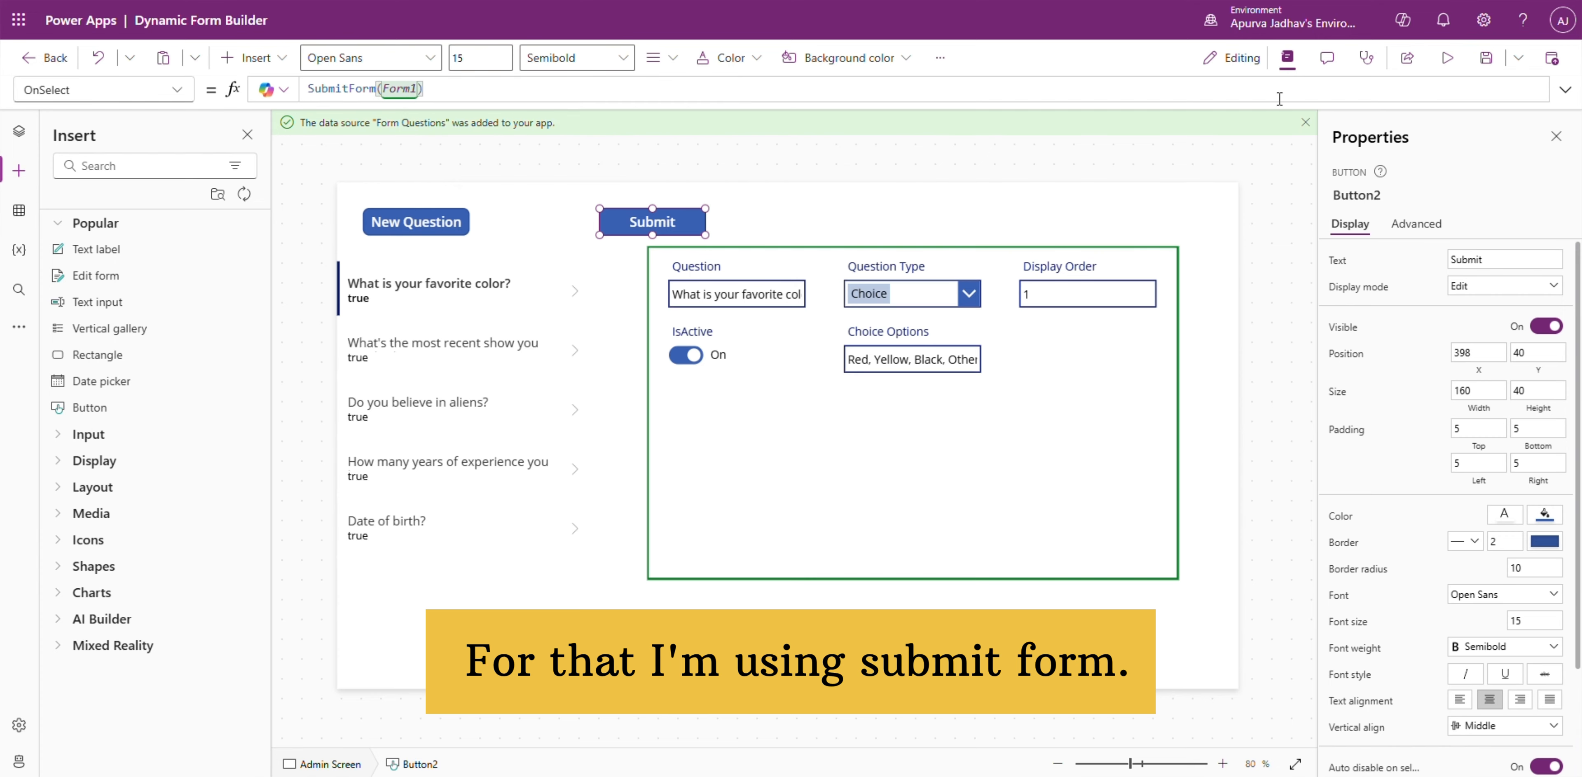
Step: Preview the app and submit a new question starting "What's your goal for" with question type Text and display order 6
key("F5")
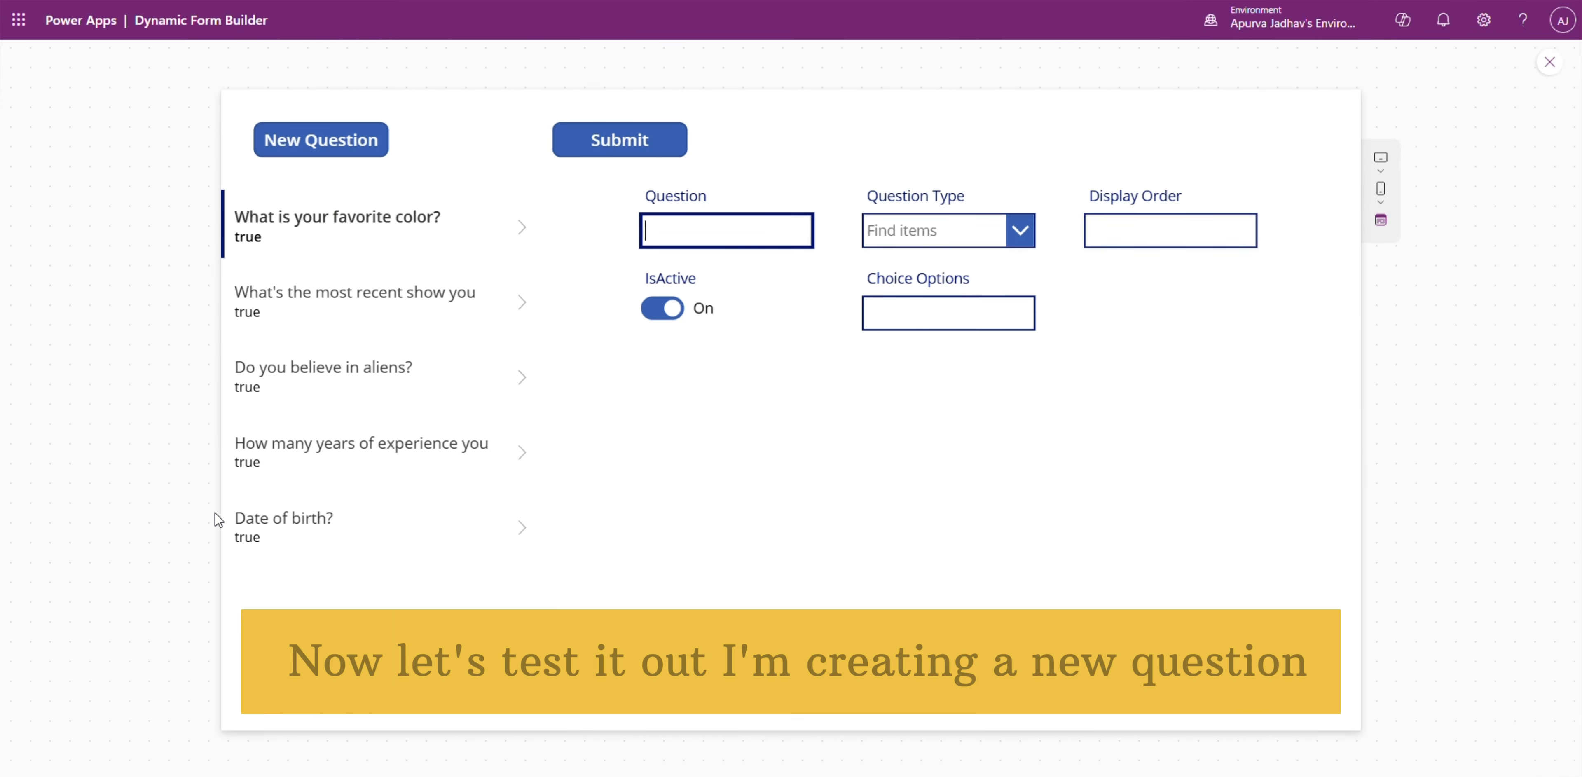
type("Whats")
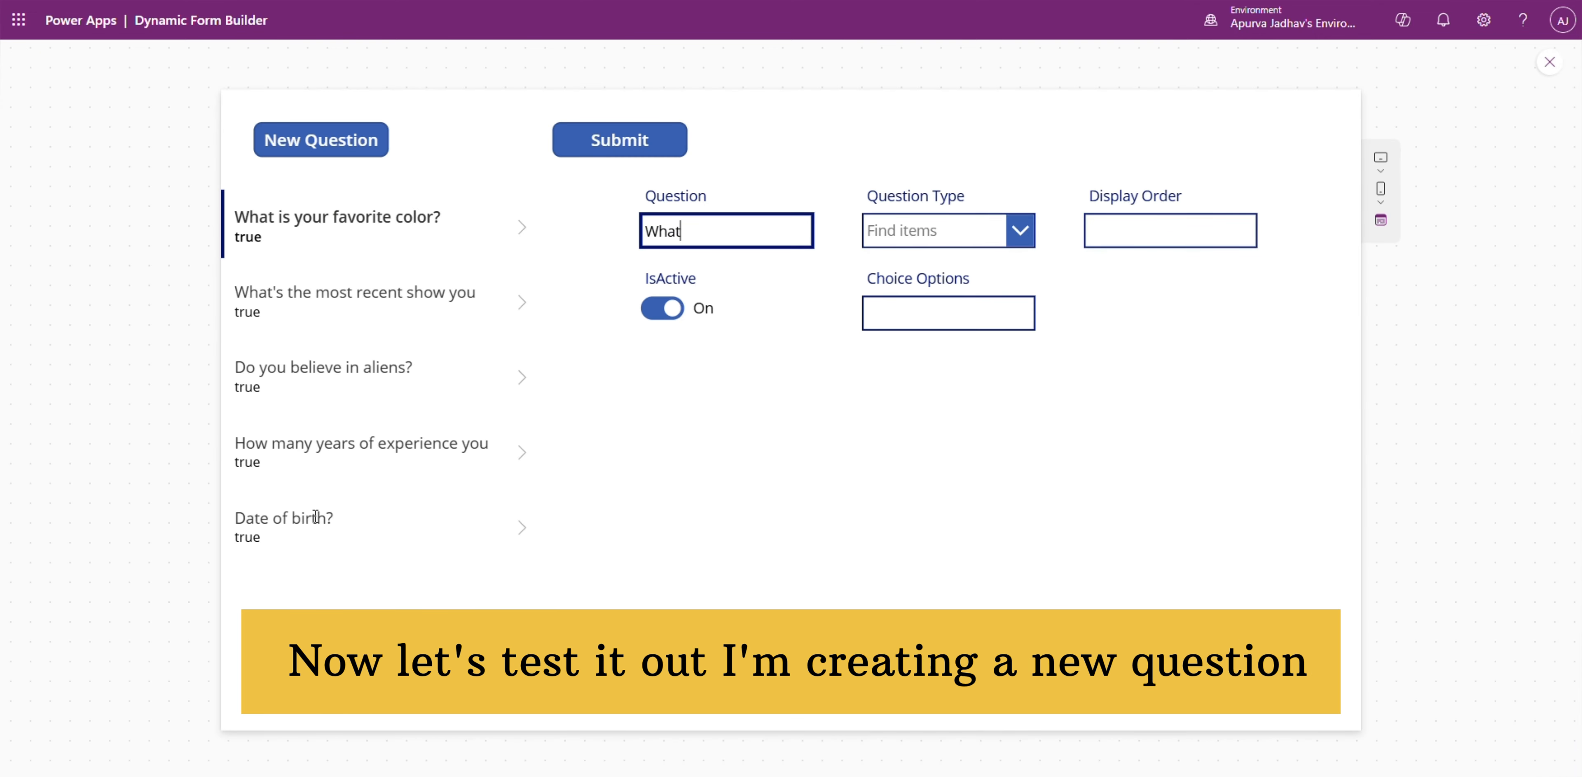
left_click(979, 232)
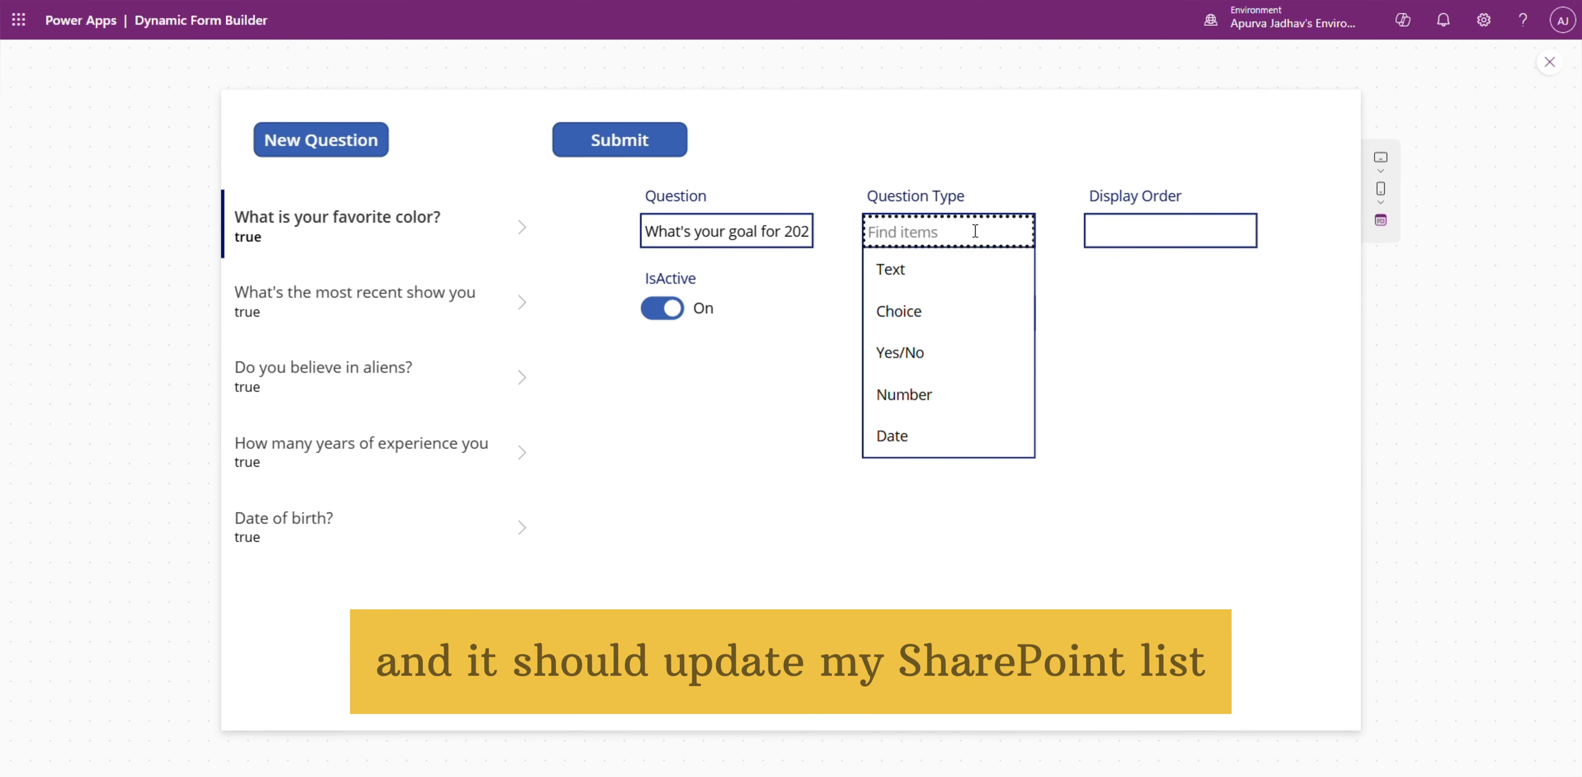
left_click(976, 283)
left_click(1105, 232)
type("6")
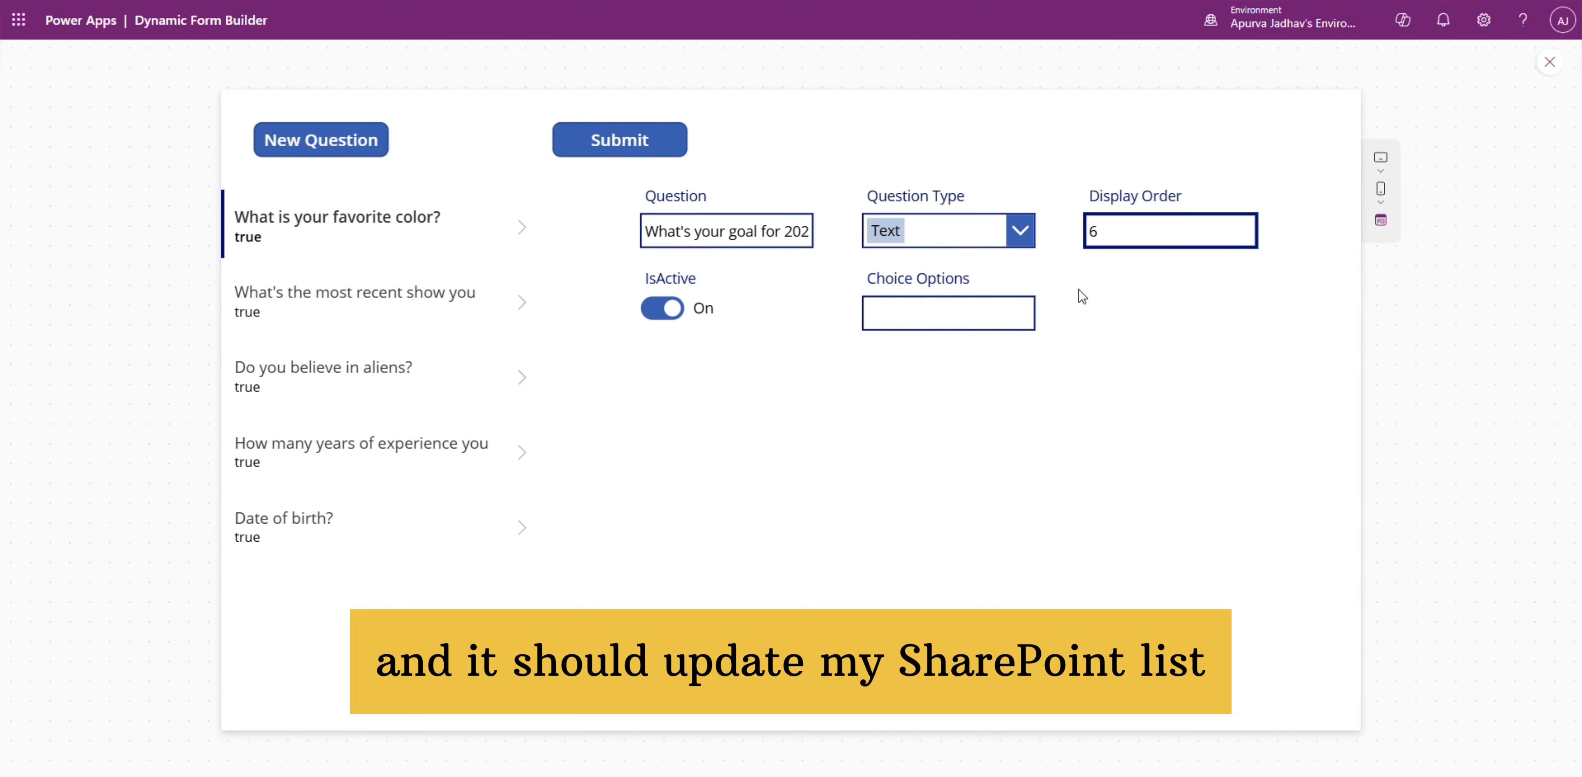
left_click(619, 139)
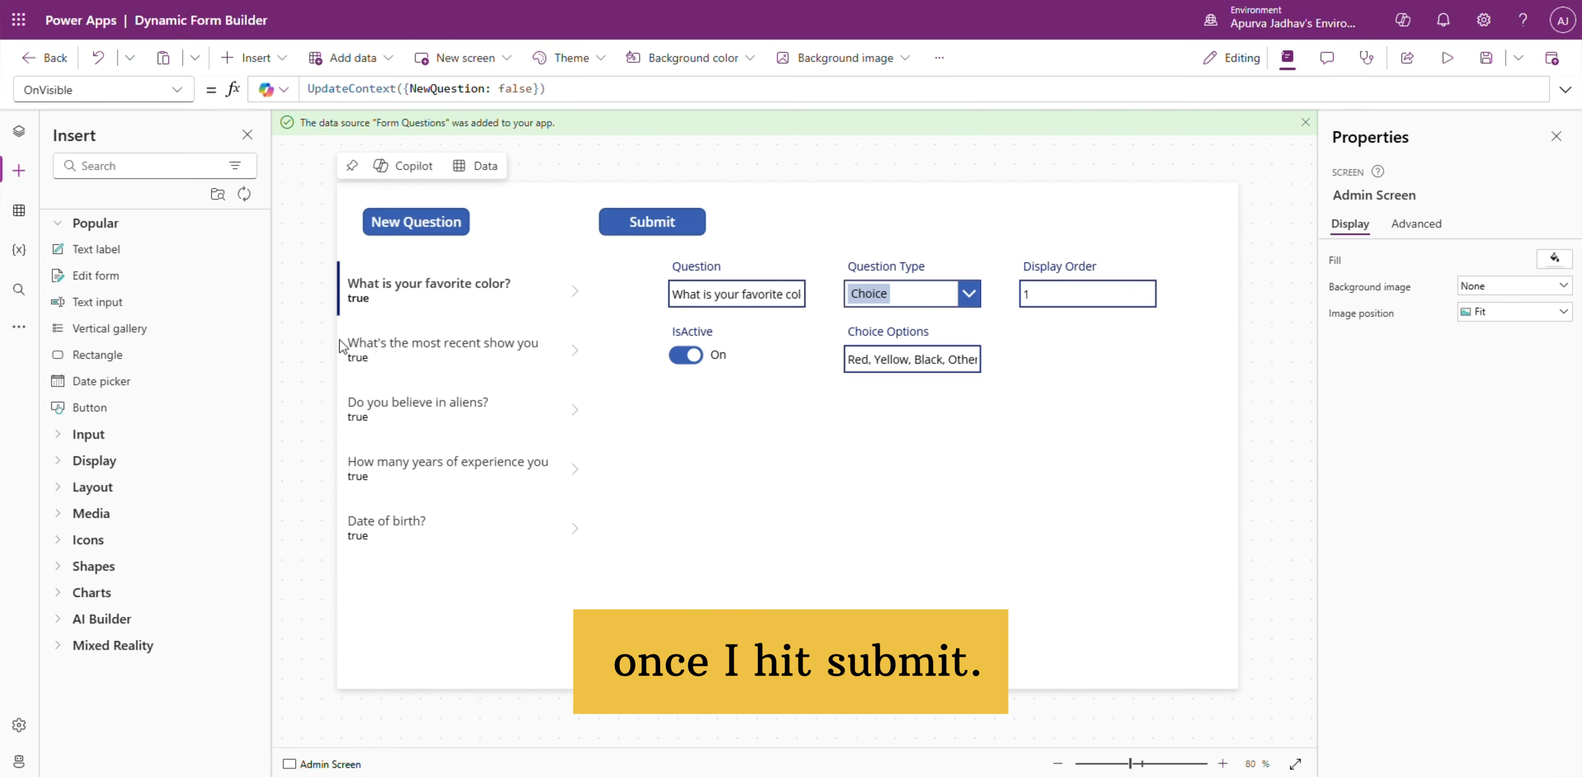
Step: Add a blank screen to the app and rename it User Screen
left_click(19, 131)
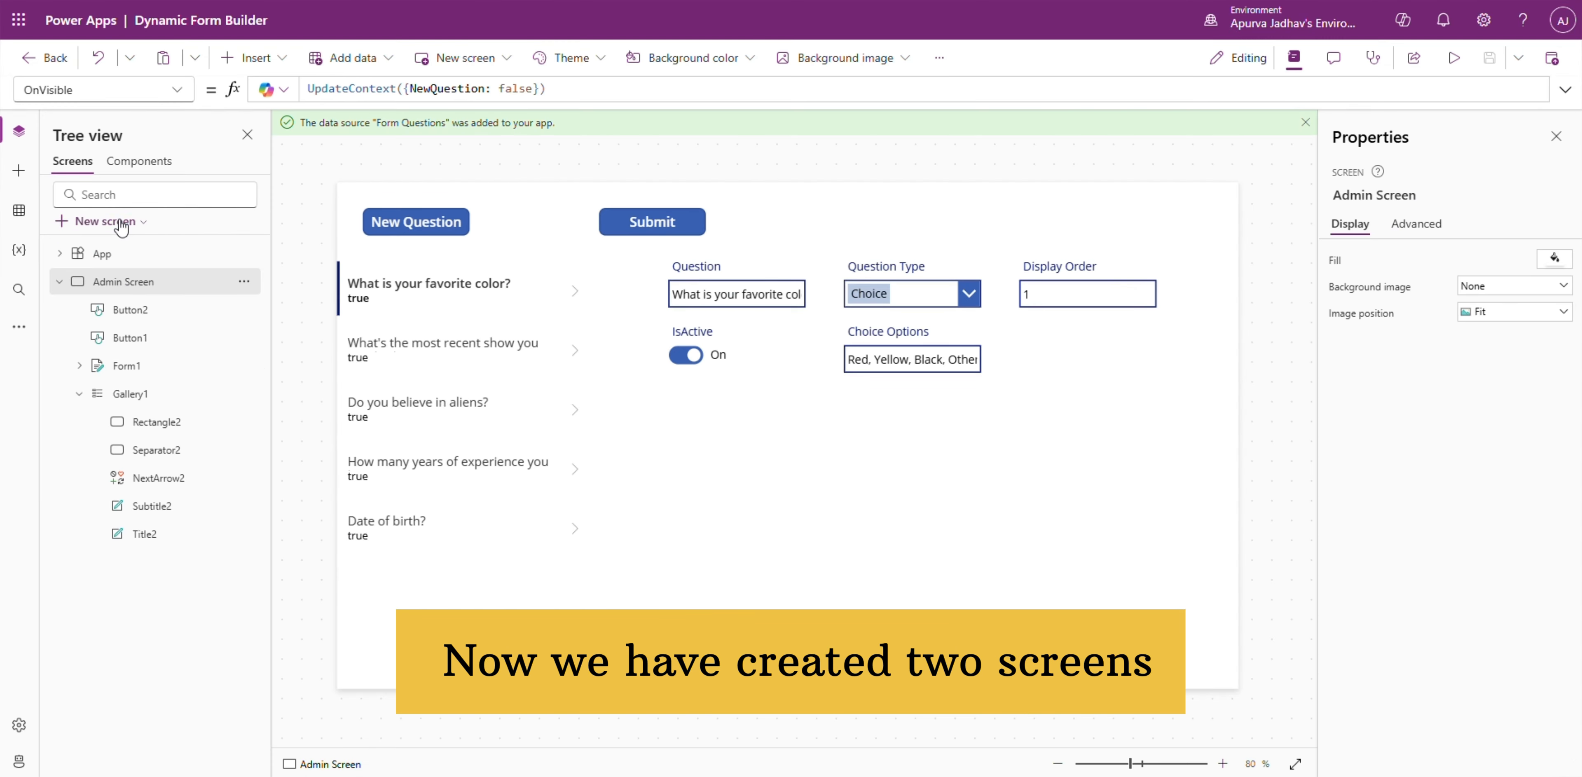
left_click(101, 221)
left_click(132, 326)
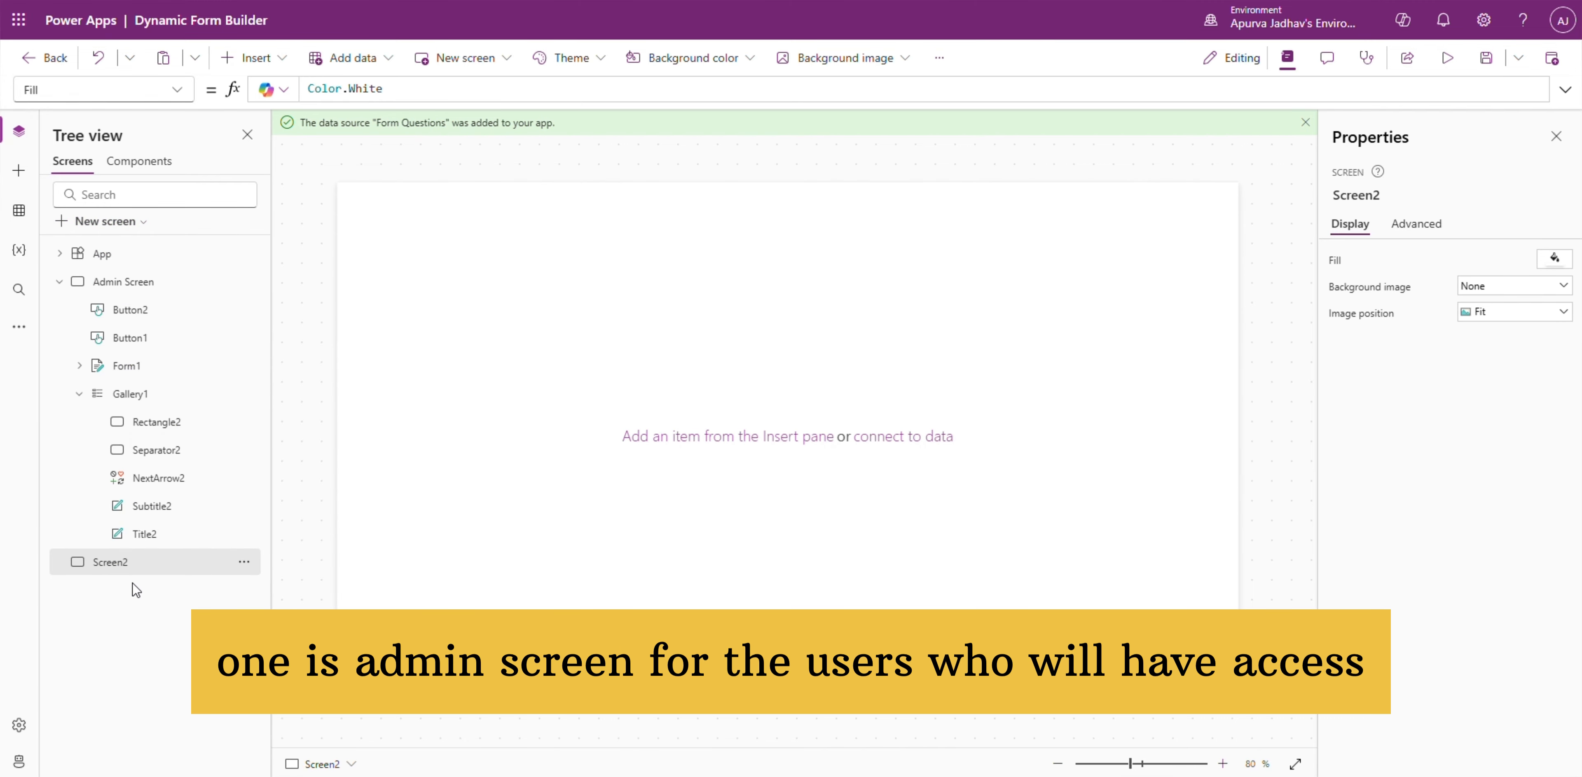
key("Return")
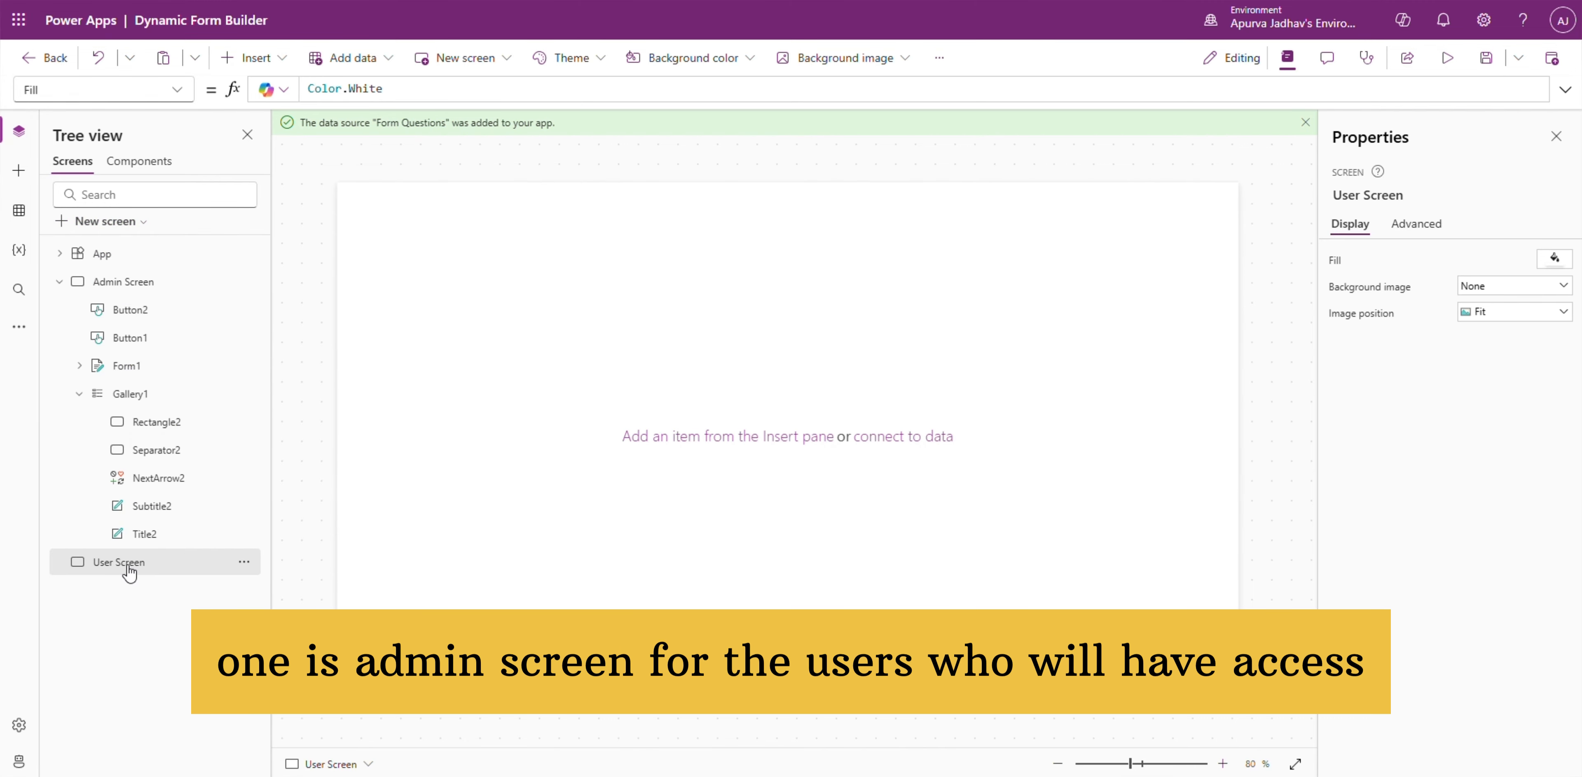
Step: Open the User Screen's OnVisible property formula for editing
left_click(176, 97)
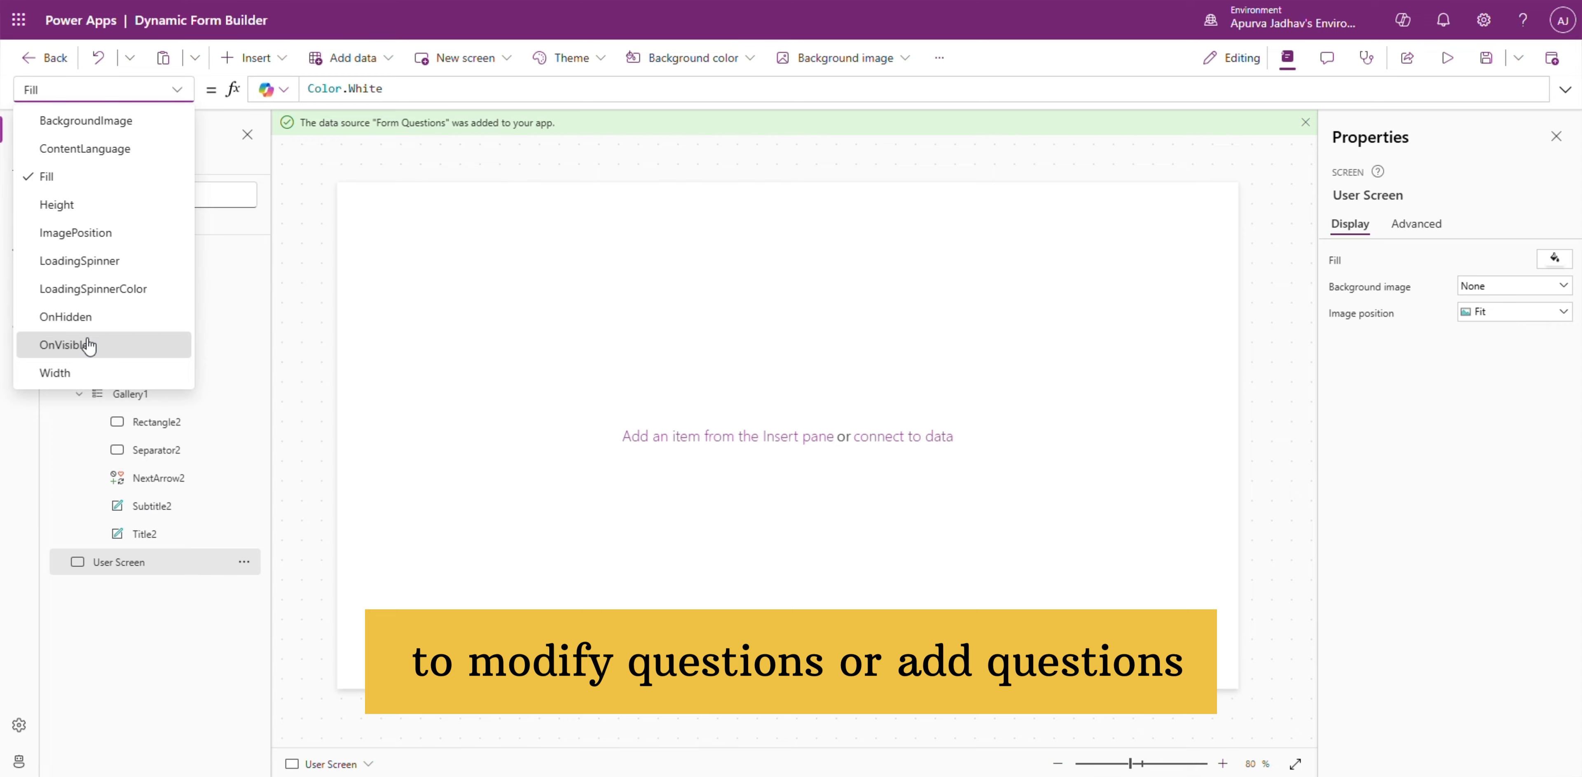
left_click(88, 342)
left_click(798, 91)
type("clearCollect(")
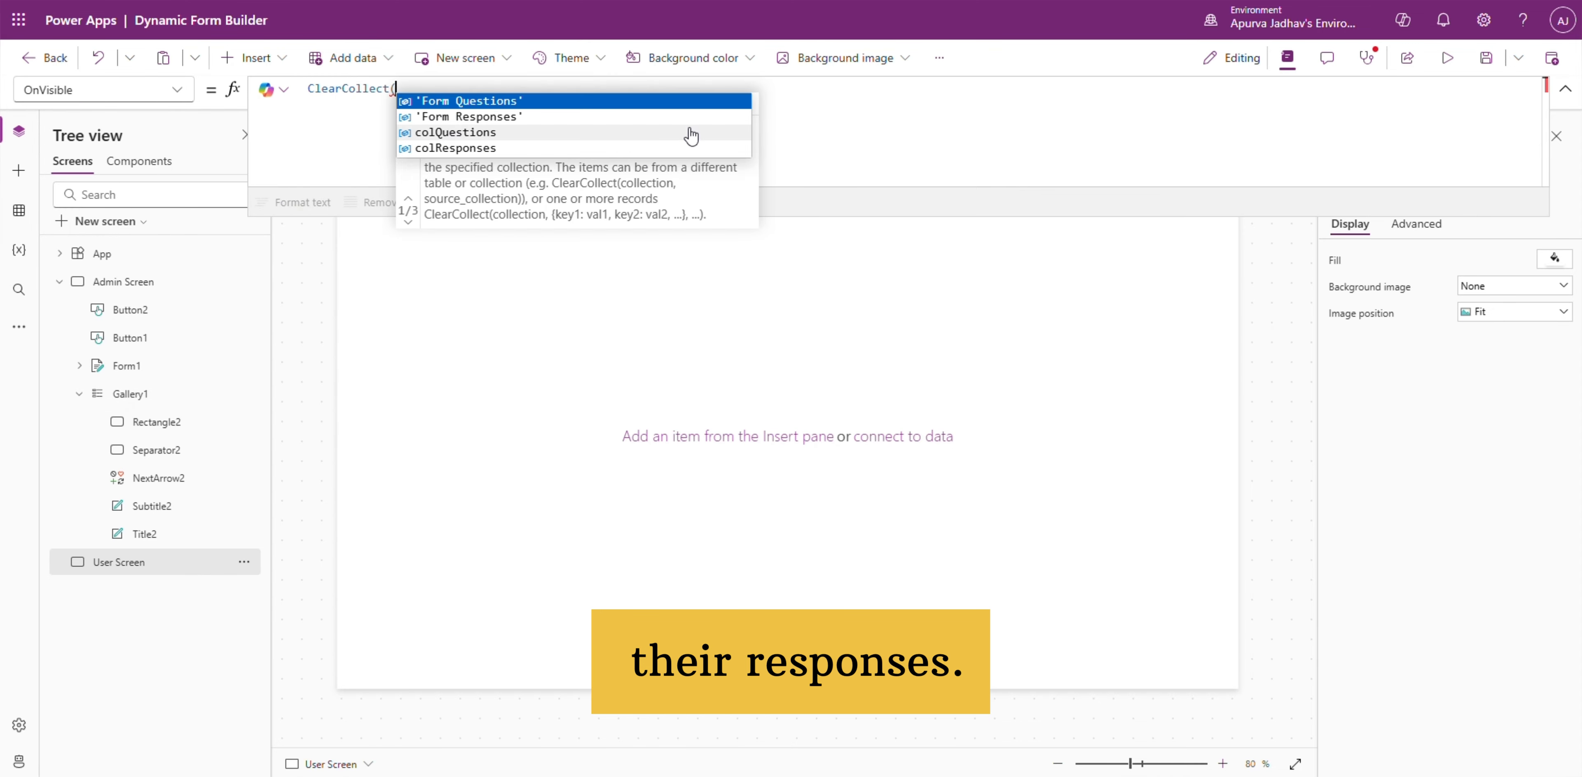
left_click(692, 134)
type(", a")
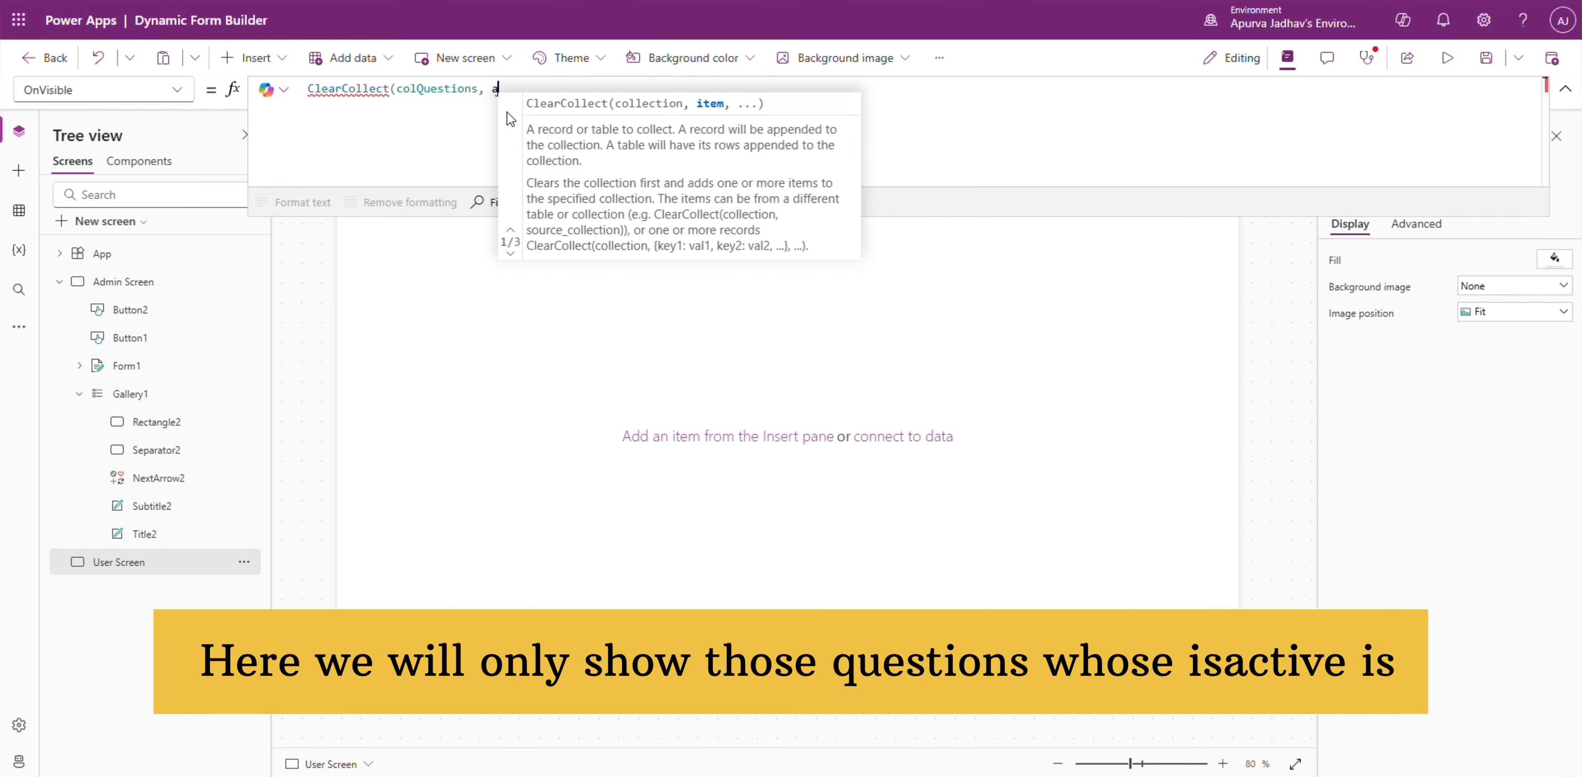
key("ctrl+a")
key("BackSpace")
Step: Set the User Screen's OnVisible to ClearCollect(colQuestions, Filter('Form Questions', IsActive = true))
type("Clearc")
key("Return")
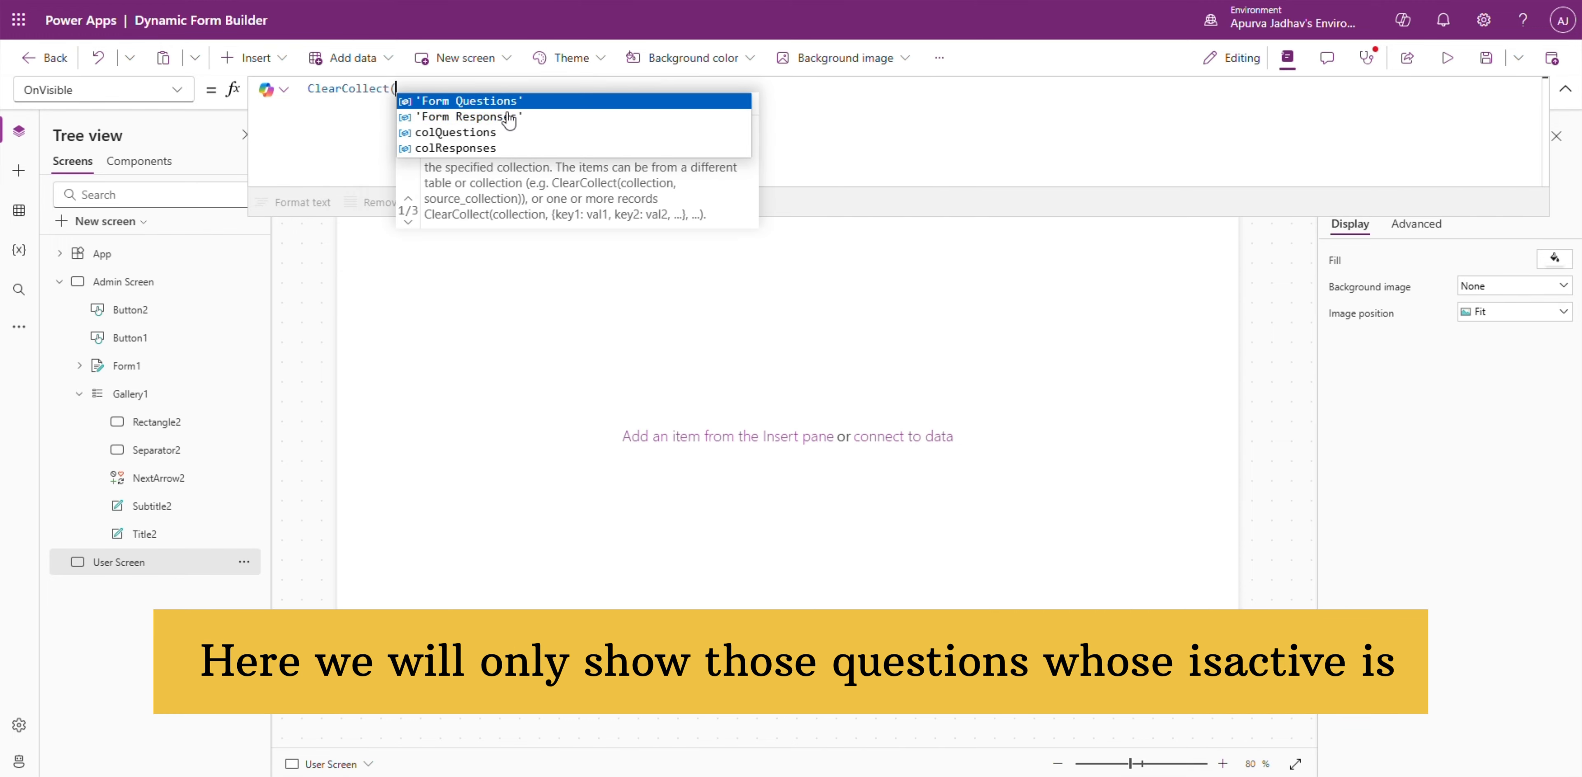
key("Down")
key("Down")
key("Return")
type(", Filter(")
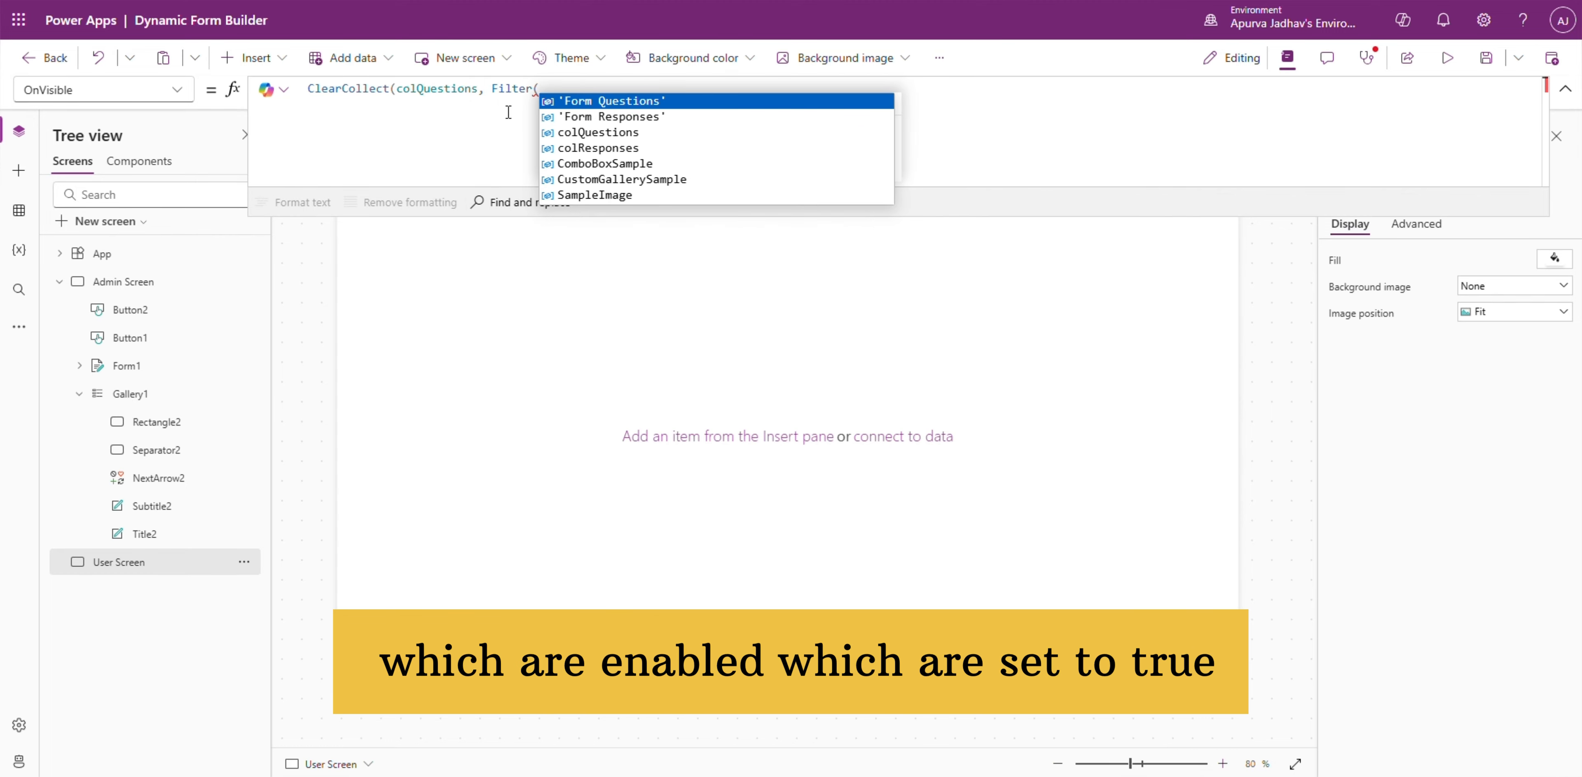
key("Return")
type(", IsActive = true")
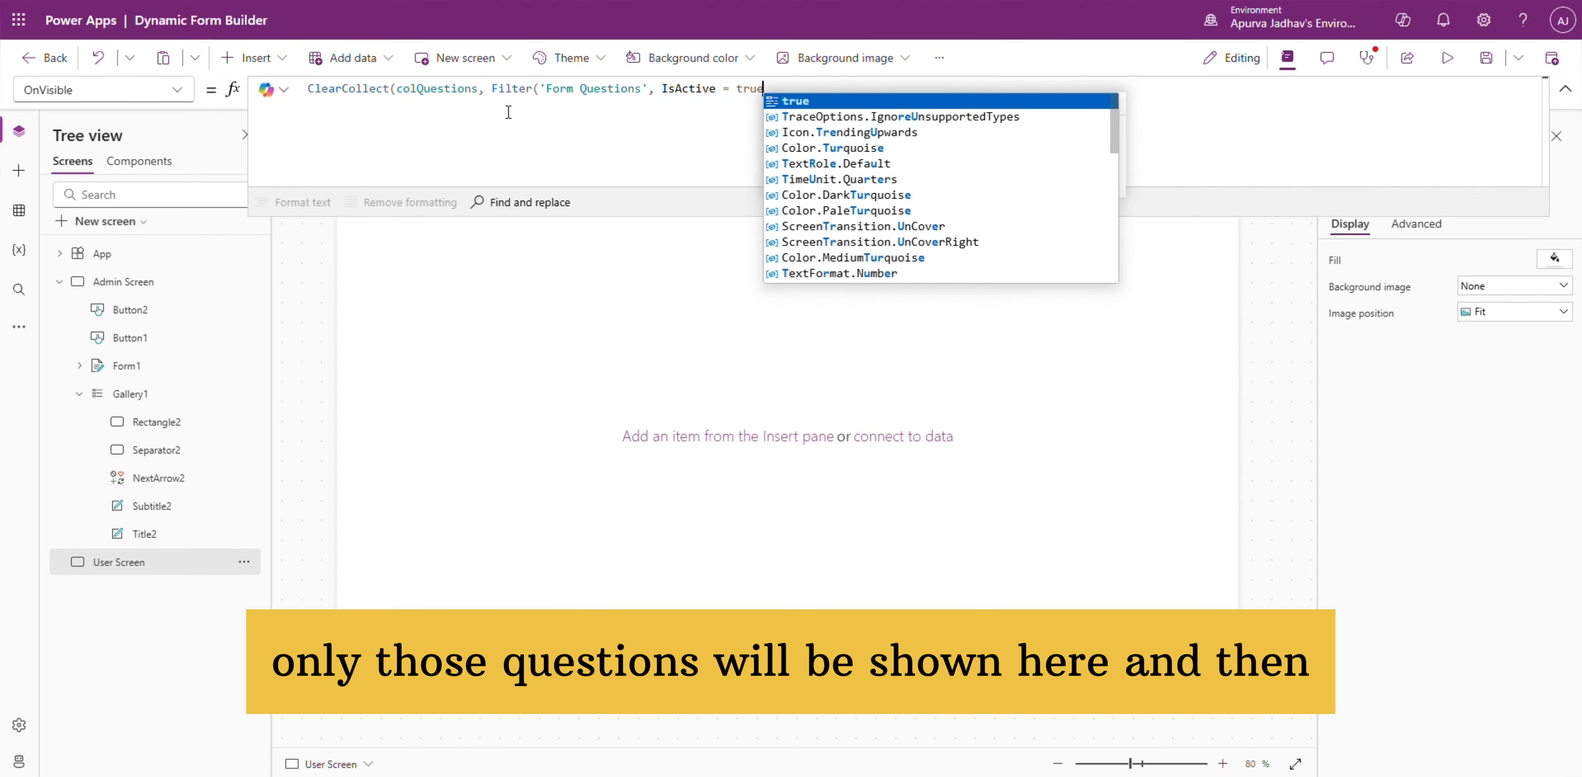
type("))")
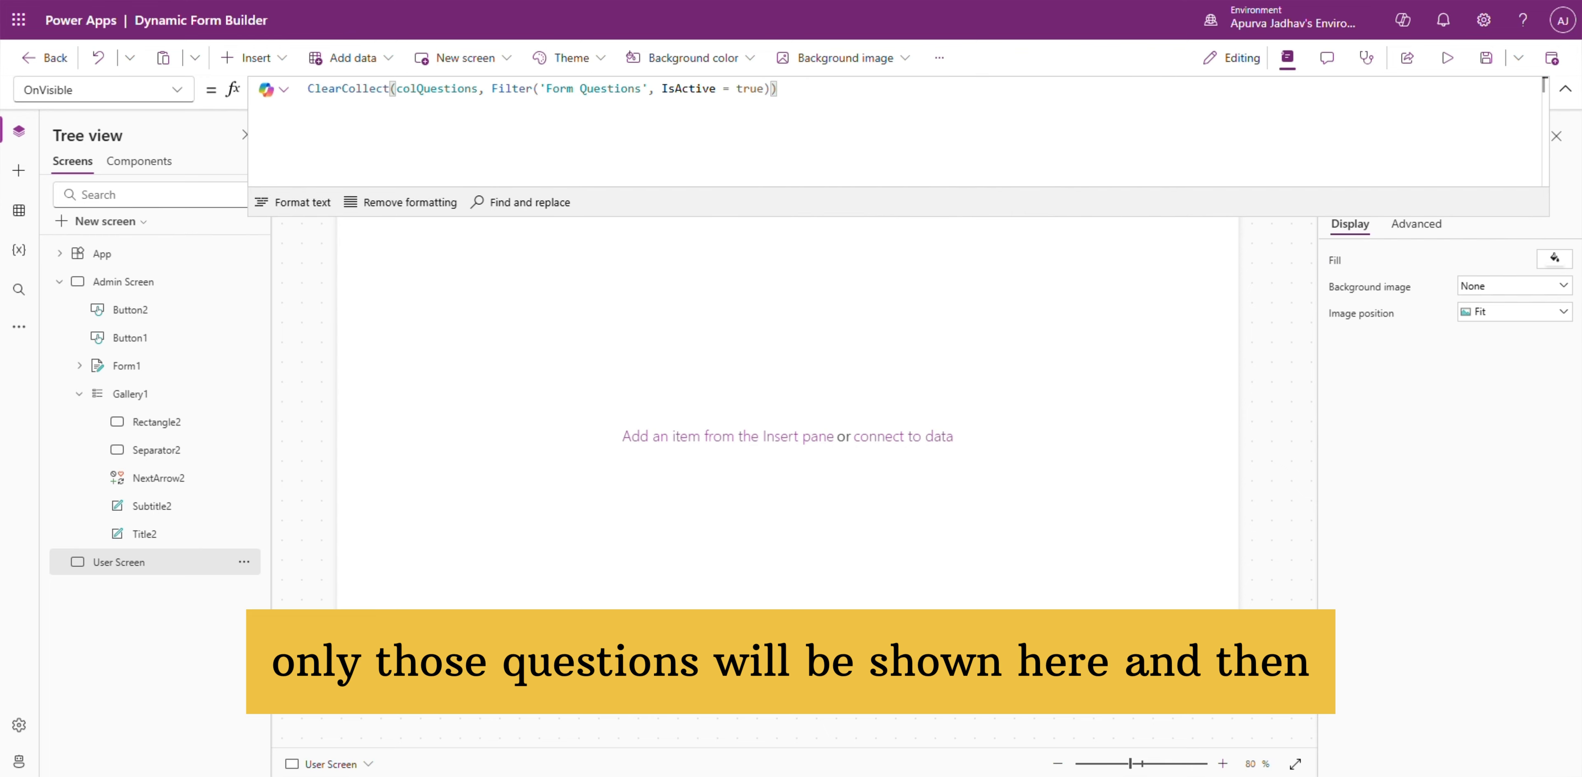
Step: Insert a vertical gallery on the User Screen with colQuestions as its items
left_click(18, 170)
left_click(175, 334)
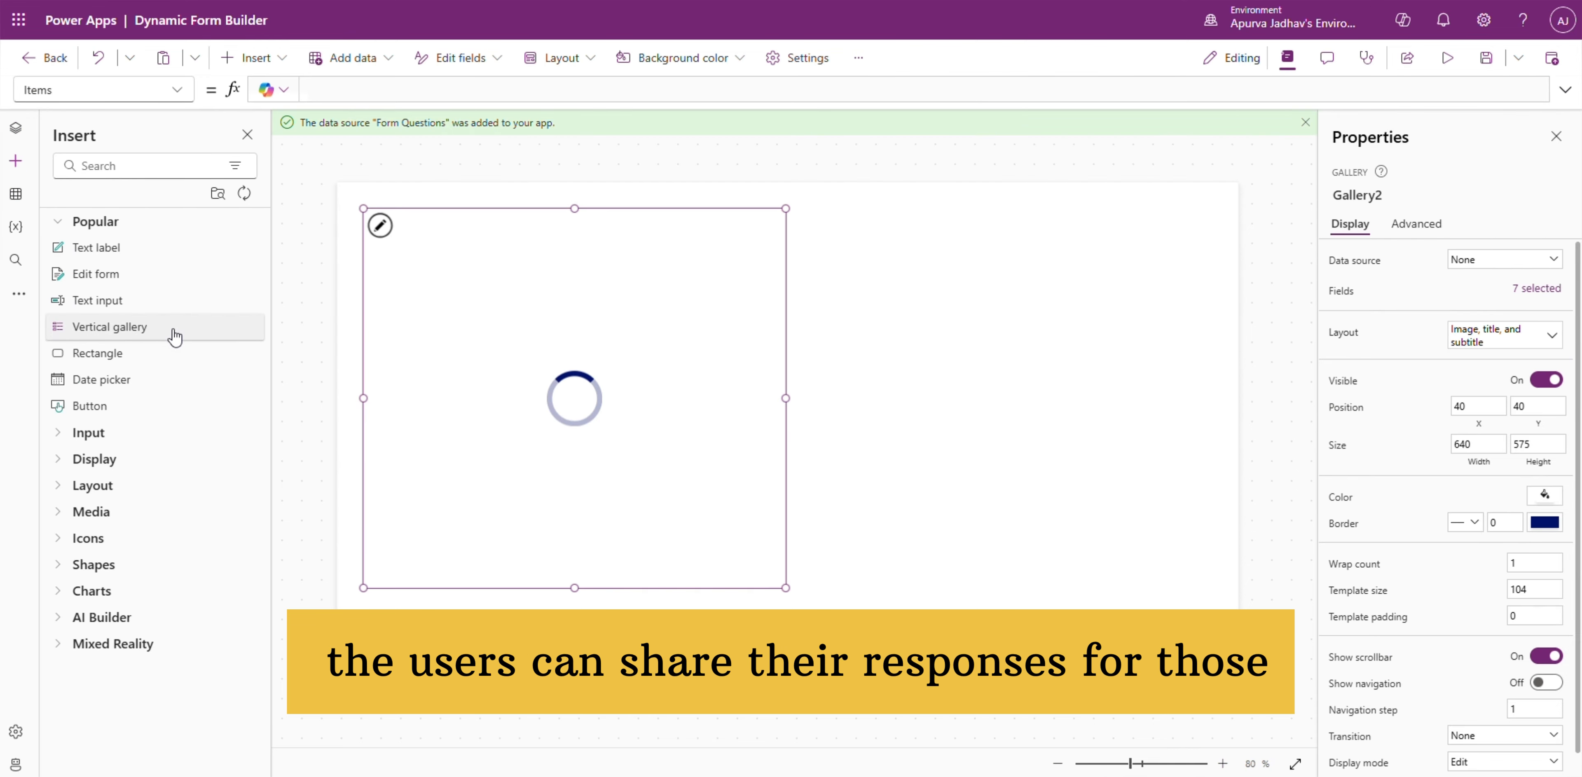
left_click(537, 441)
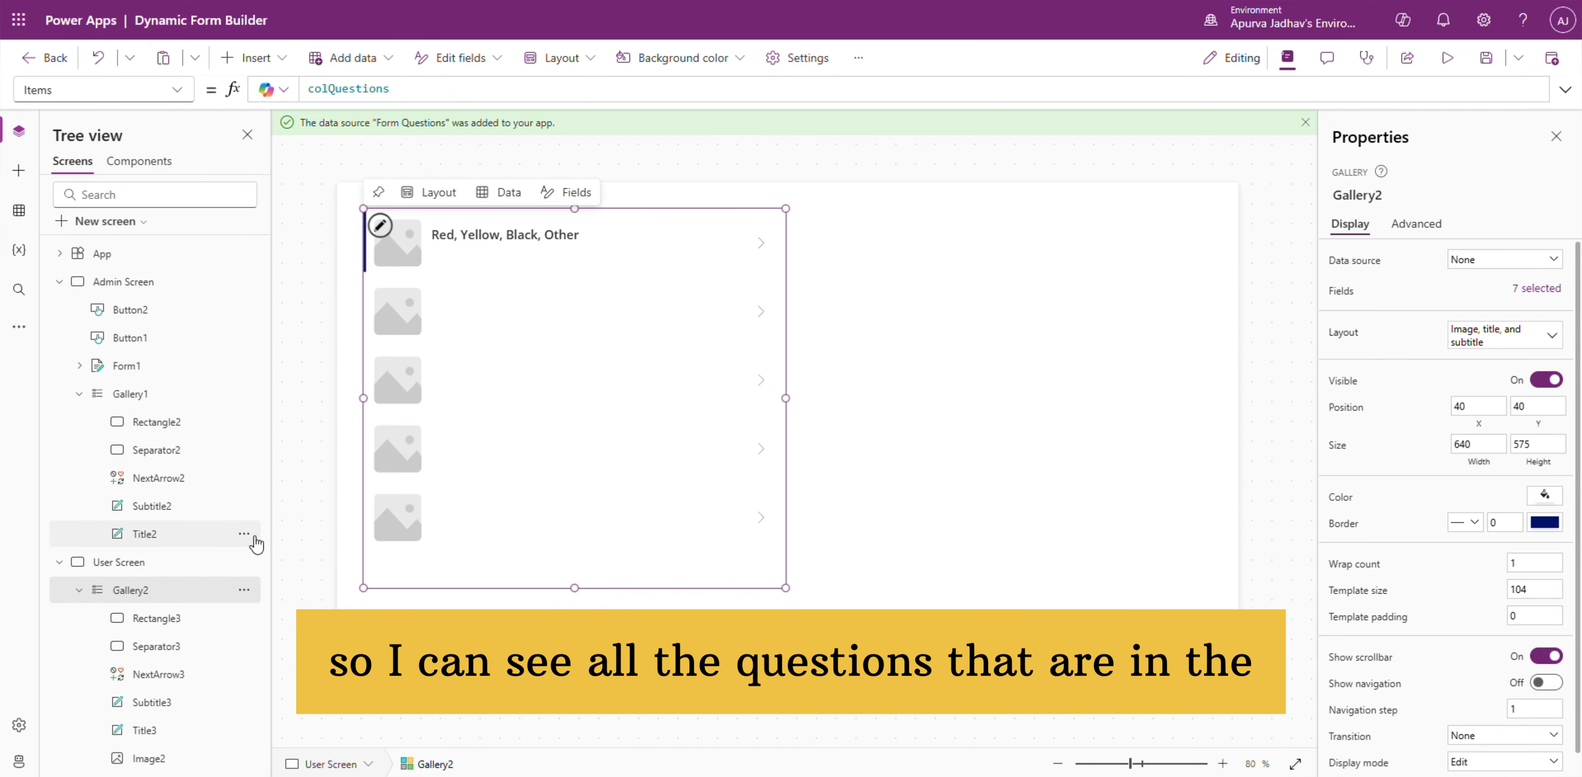
Step: Change the gallery to the Title layout and set the title label's text to ThisItem.Question
left_click(1523, 335)
left_click(1480, 466)
left_click(145, 731)
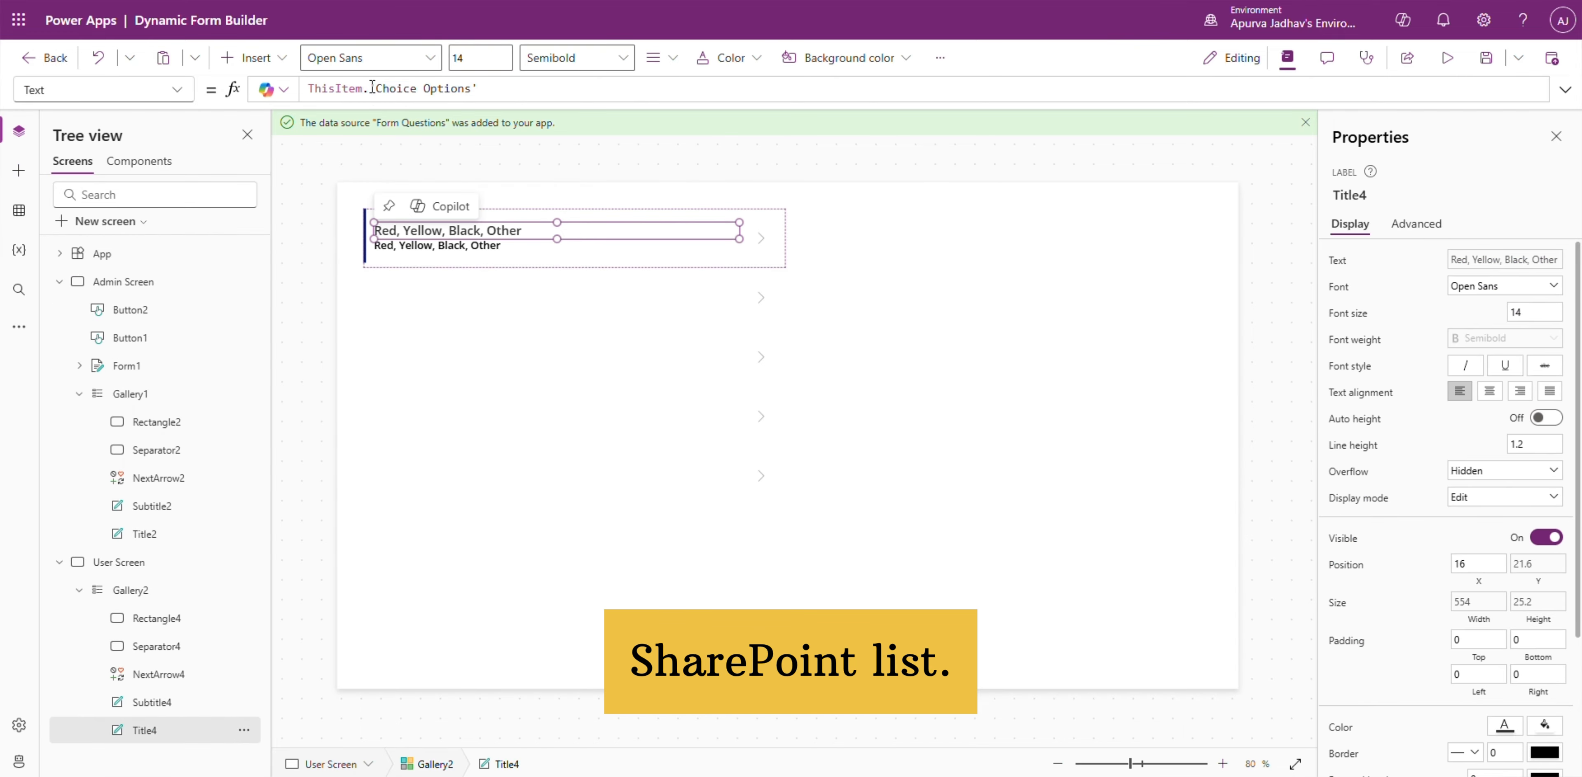
left_click_drag(368, 89, 622, 86)
type("Question")
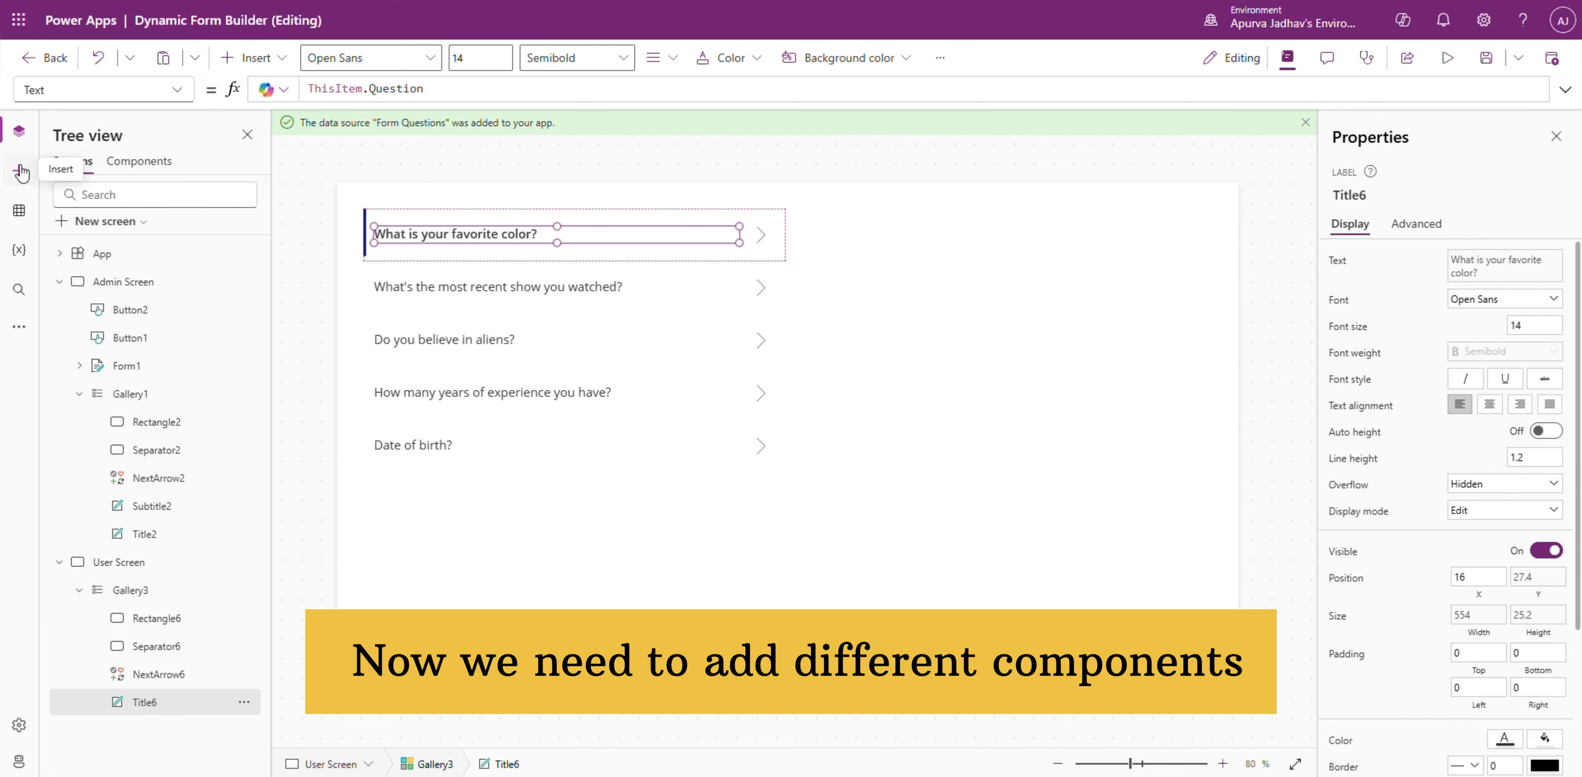
Step: Insert a text input into the question gallery's template
left_click(19, 170)
left_click(116, 307)
left_click(19, 131)
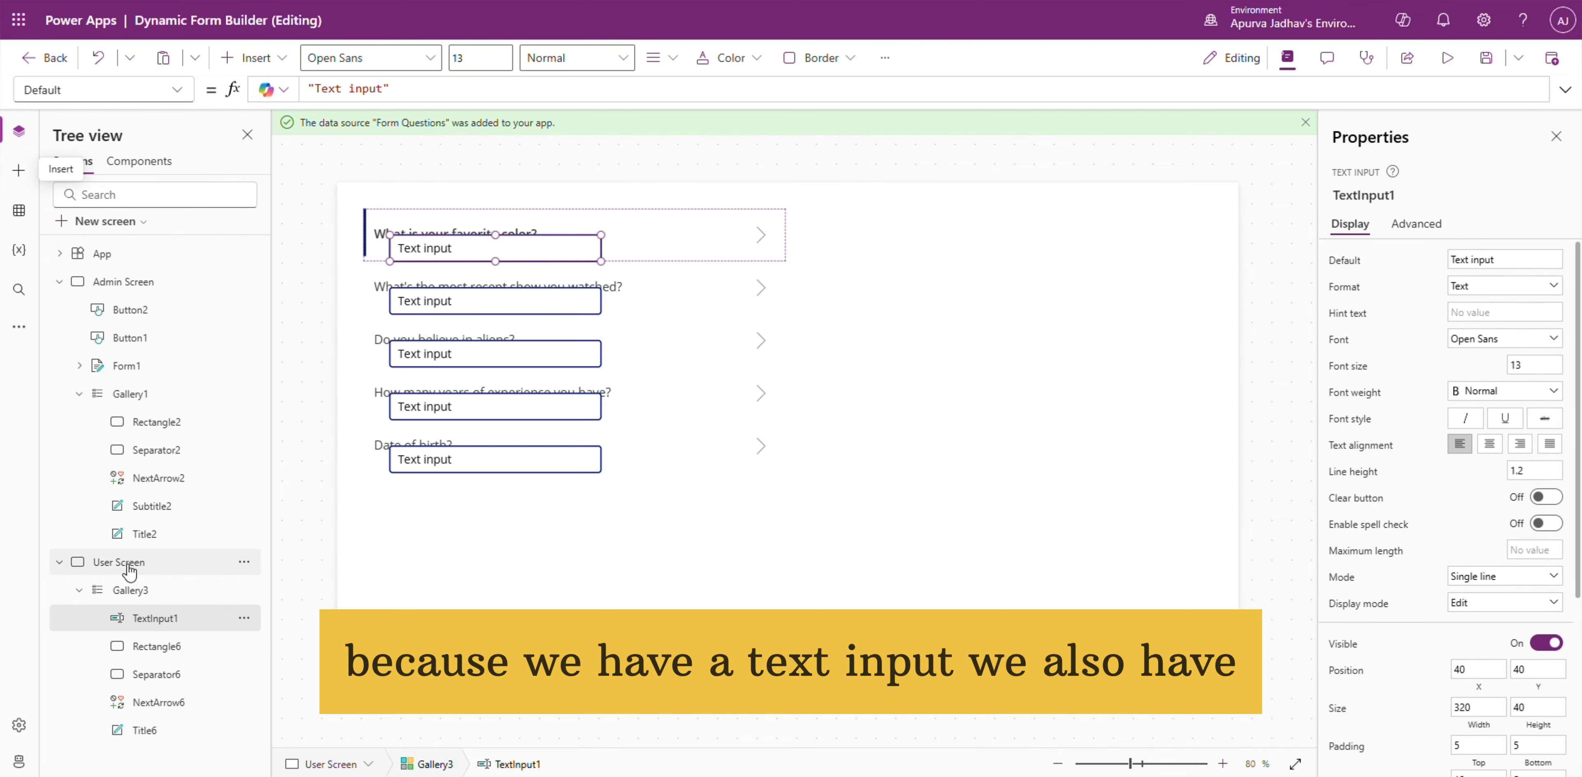
Step: Set the text input's Visible property to ThisItem.'Question Type'.Value = "Text" Or ThisItem.'Question Type'.Value = "Number"
left_click(182, 83)
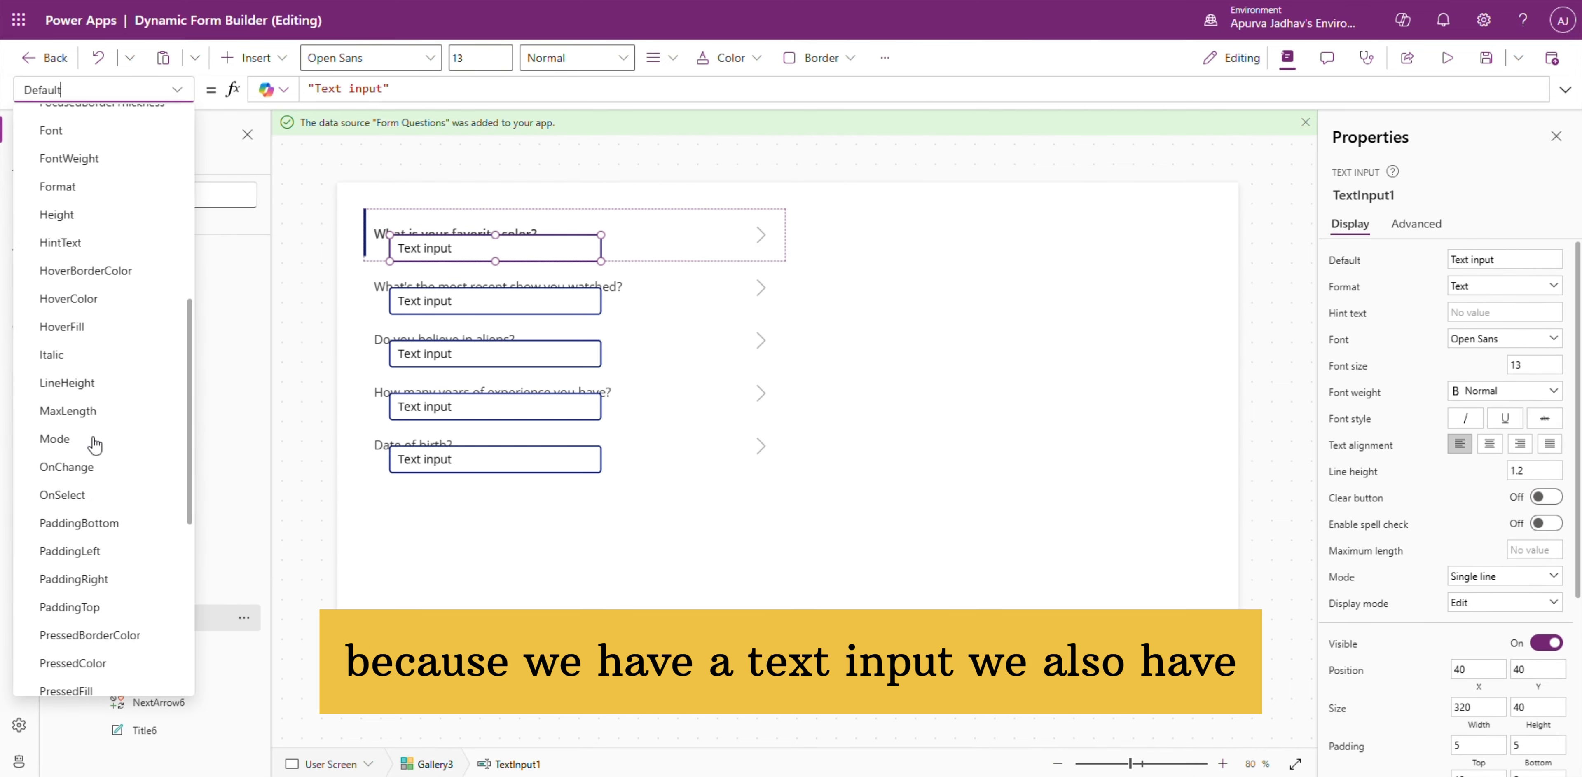
scroll(95, 540, "down", 5)
left_click(95, 635)
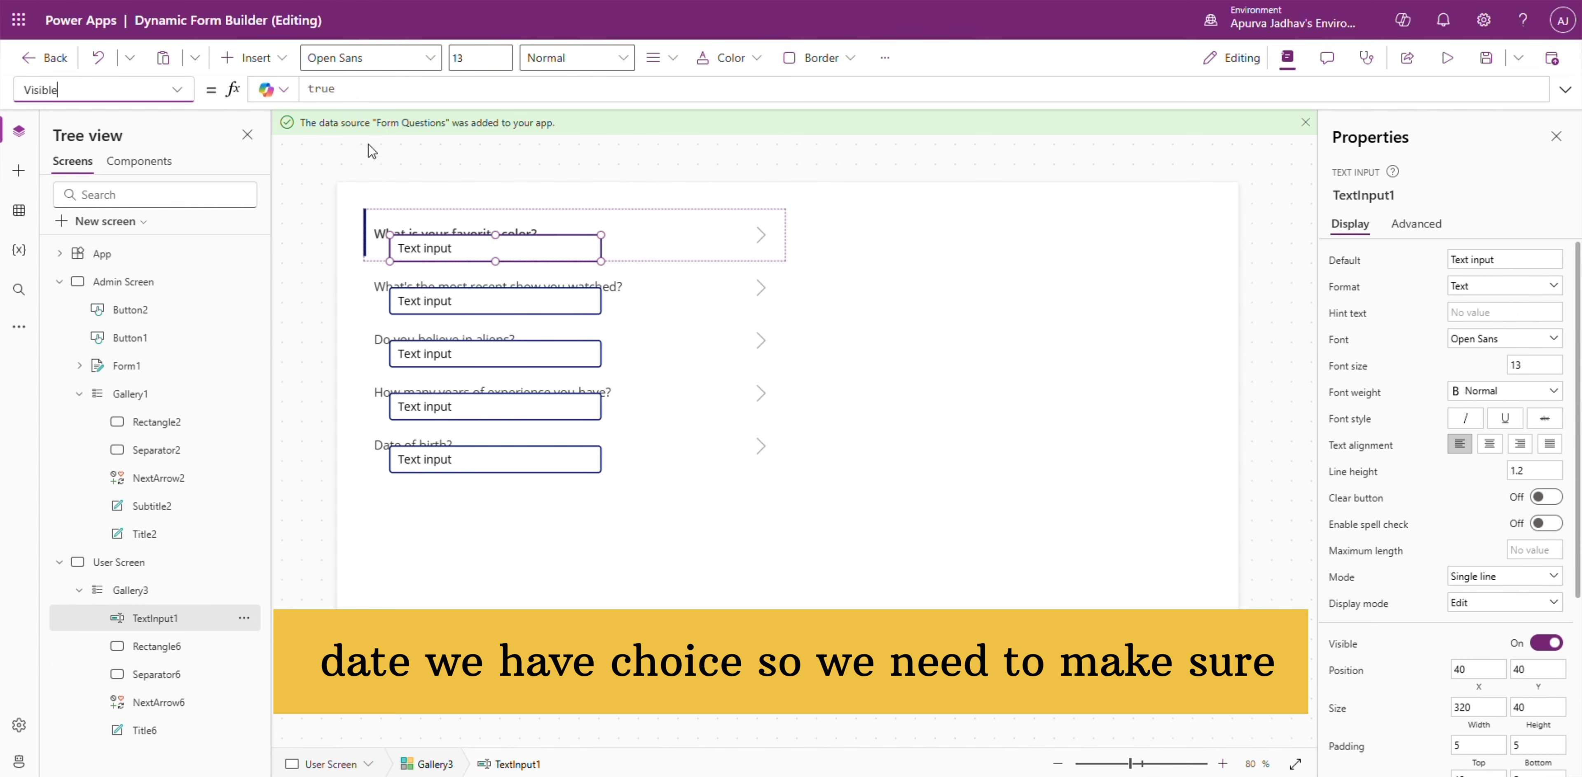
double_click(337, 89)
key("BackSpace")
type("I")
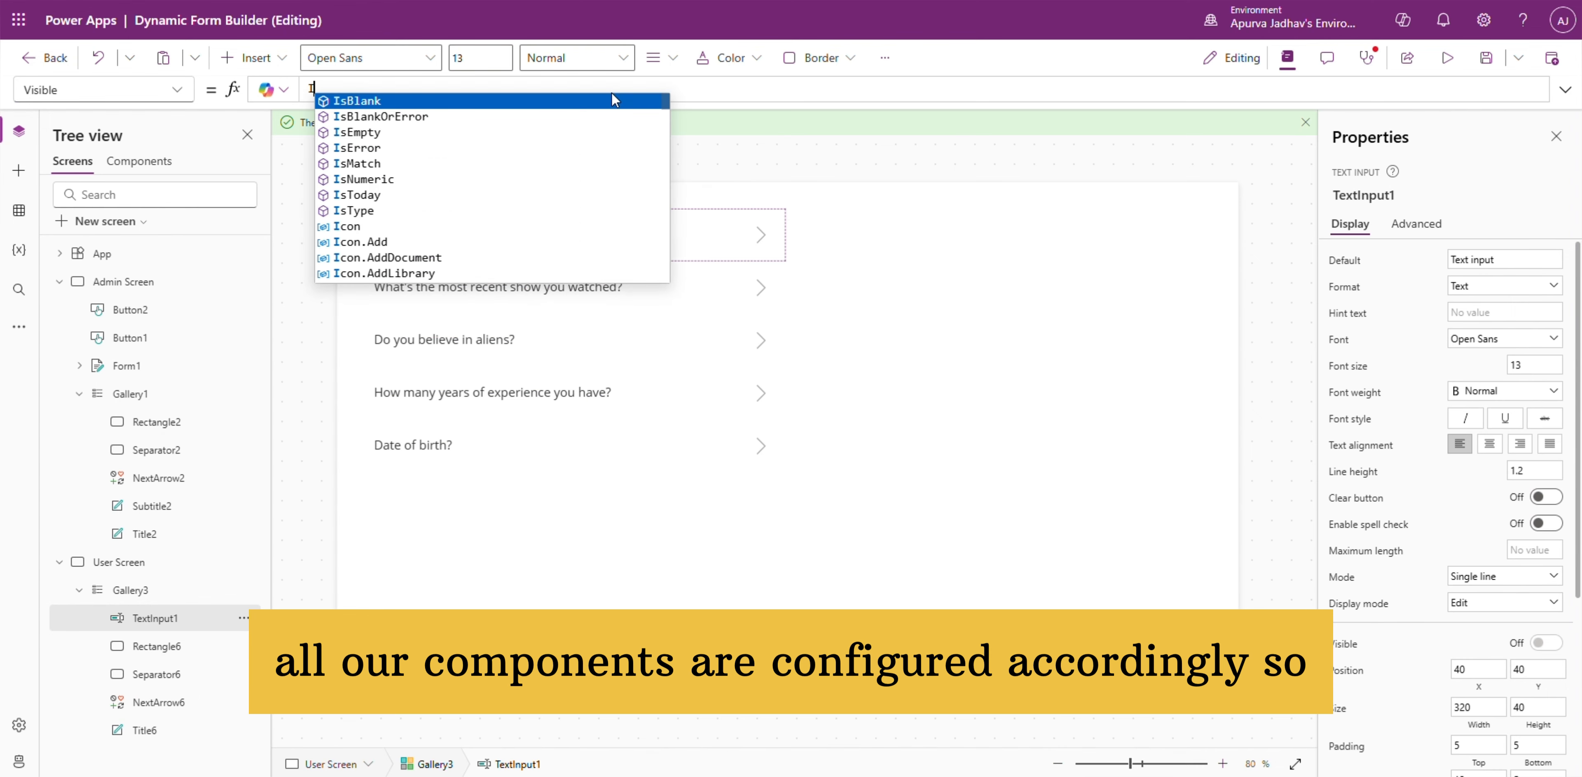
key("BackSpace")
type("this")
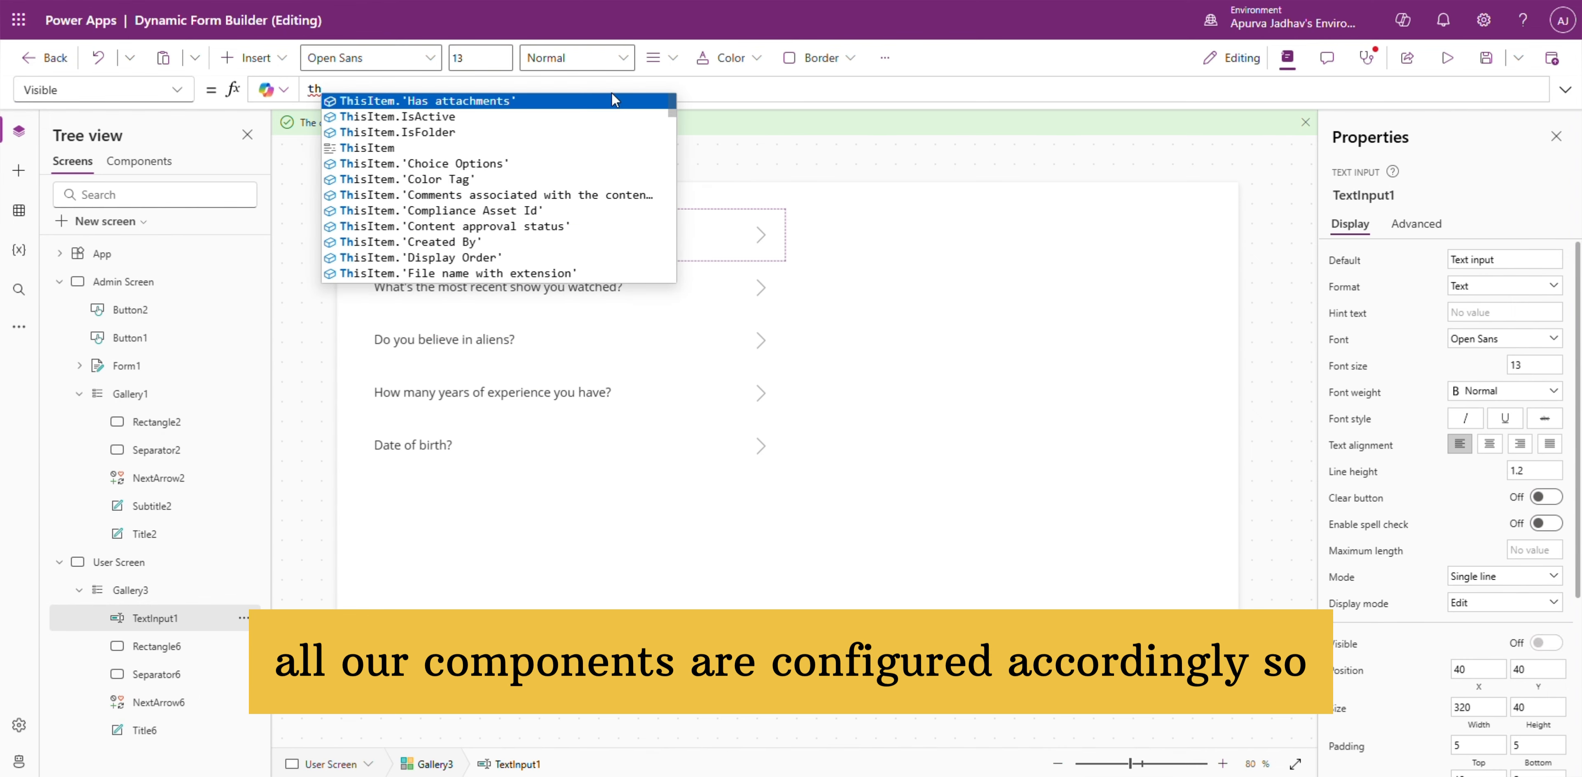
key("Down")
key("Down")
key("Down")
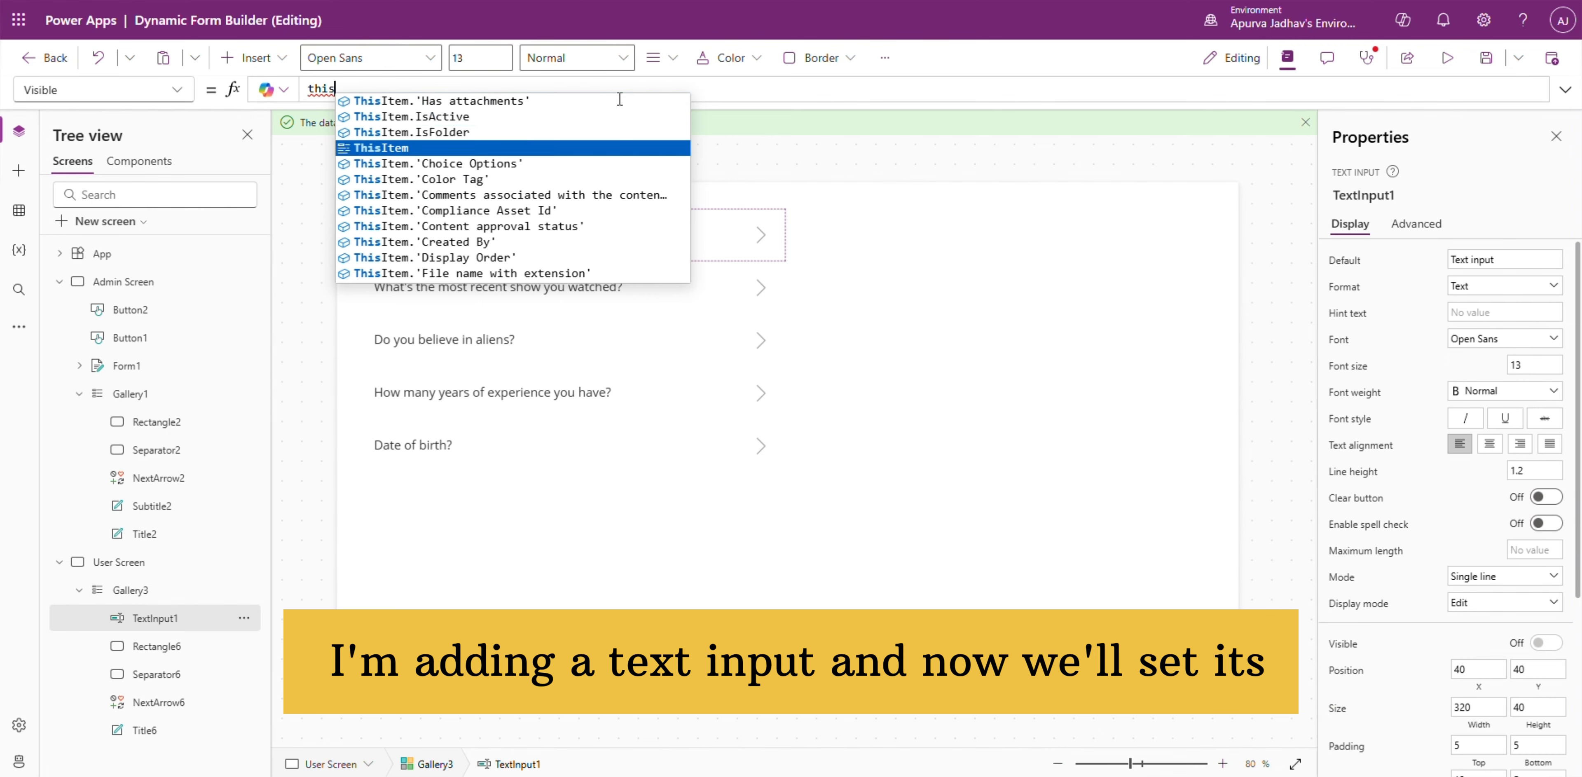
key("Tab")
type(".qu")
key("Down")
key("Tab")
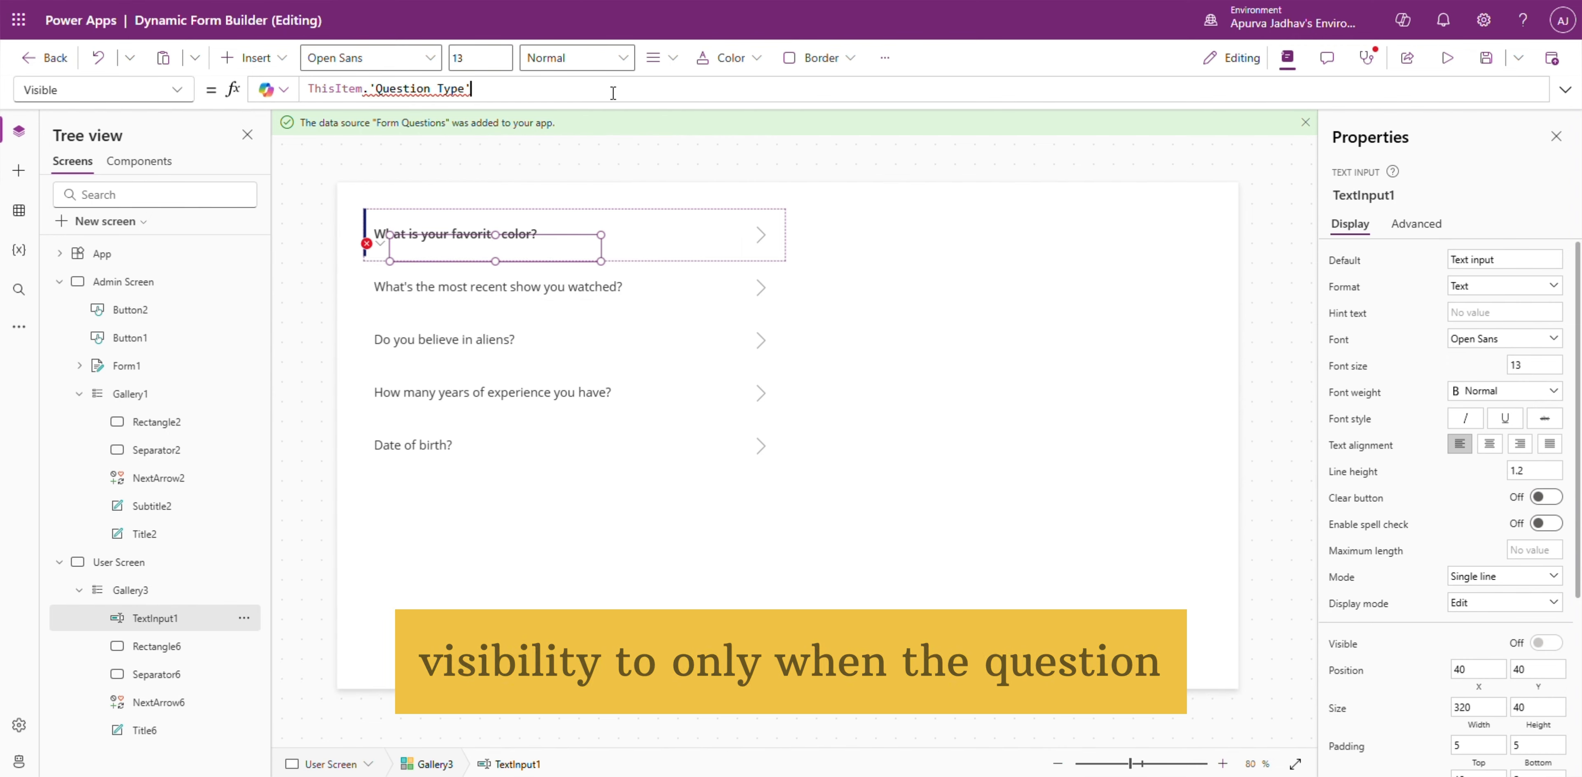
type(".Value = \"Tex")
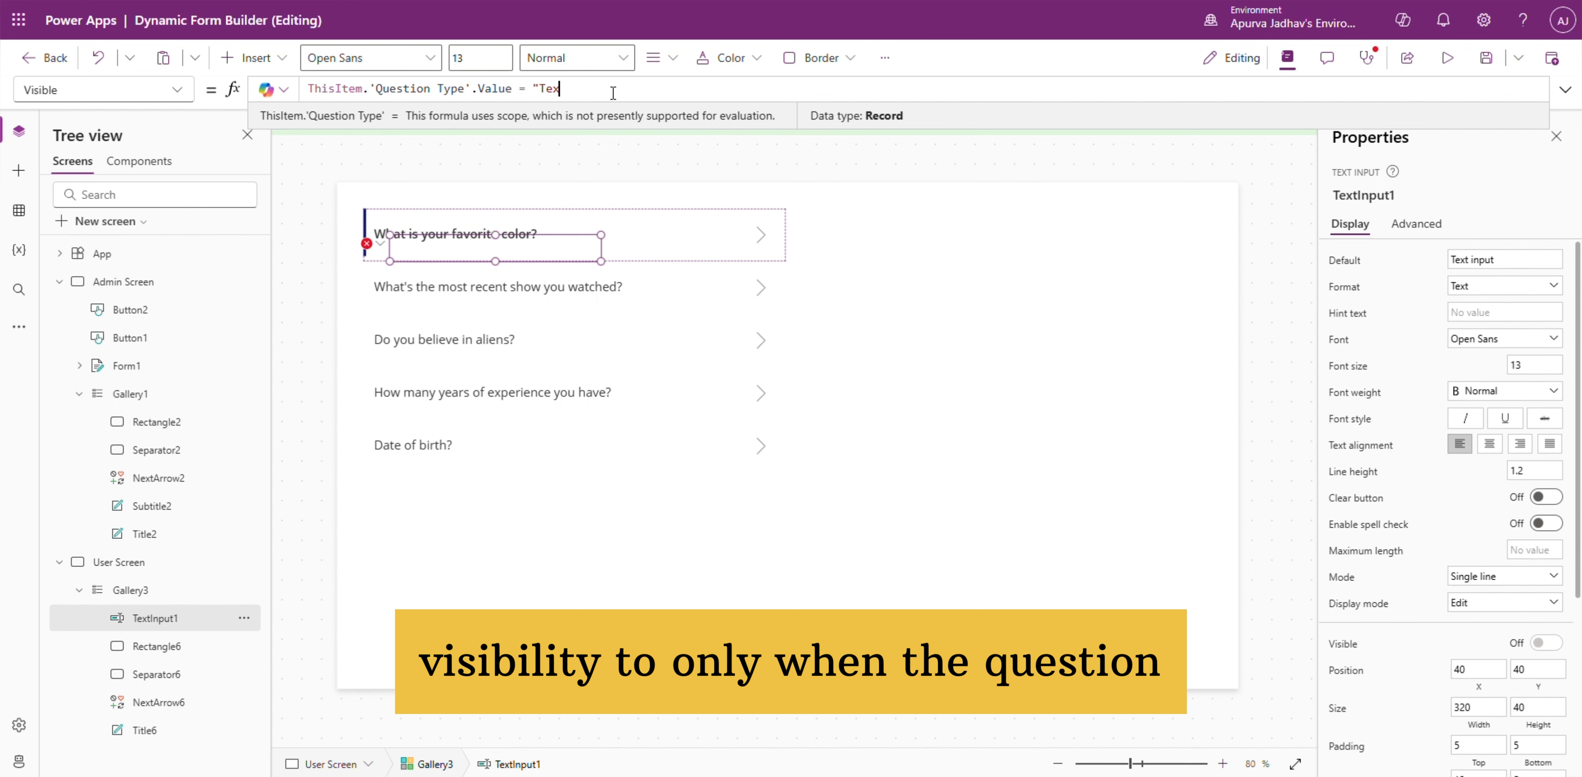
type("t\" Or")
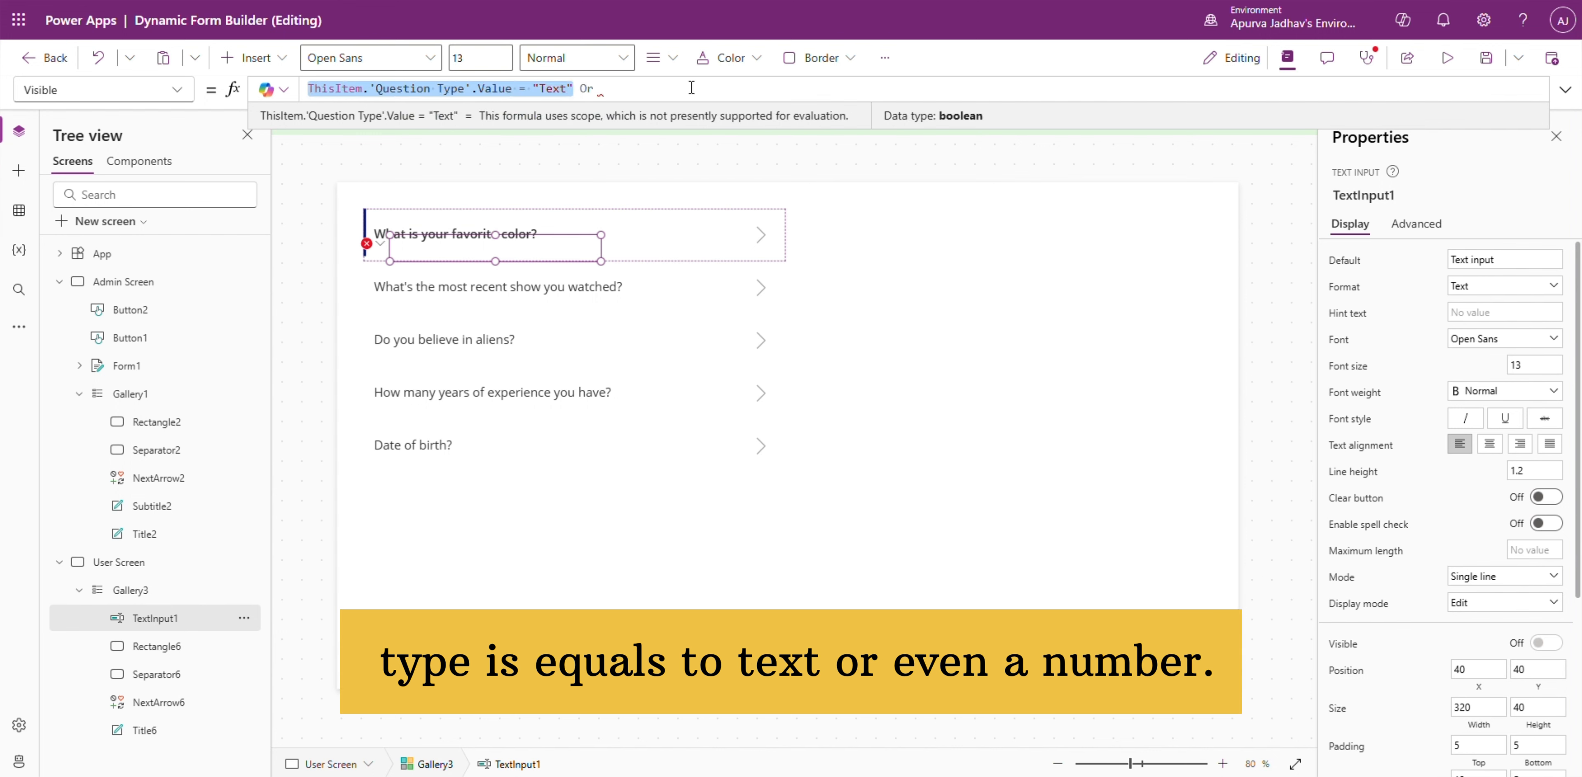
double_click(850, 89)
type("Number\"")
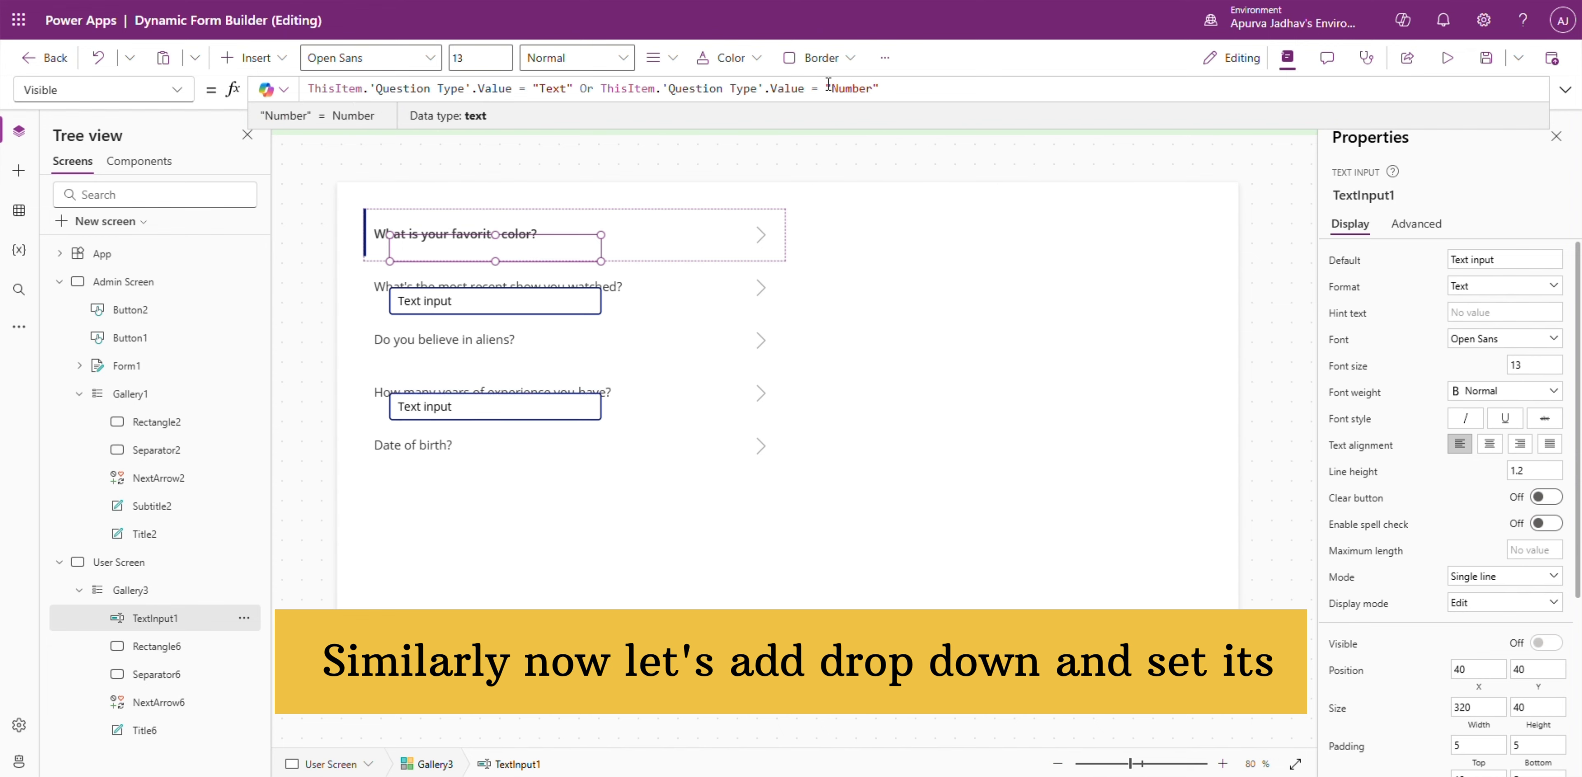
Step: Insert a drop down control into the question gallery's template
left_click(135, 599)
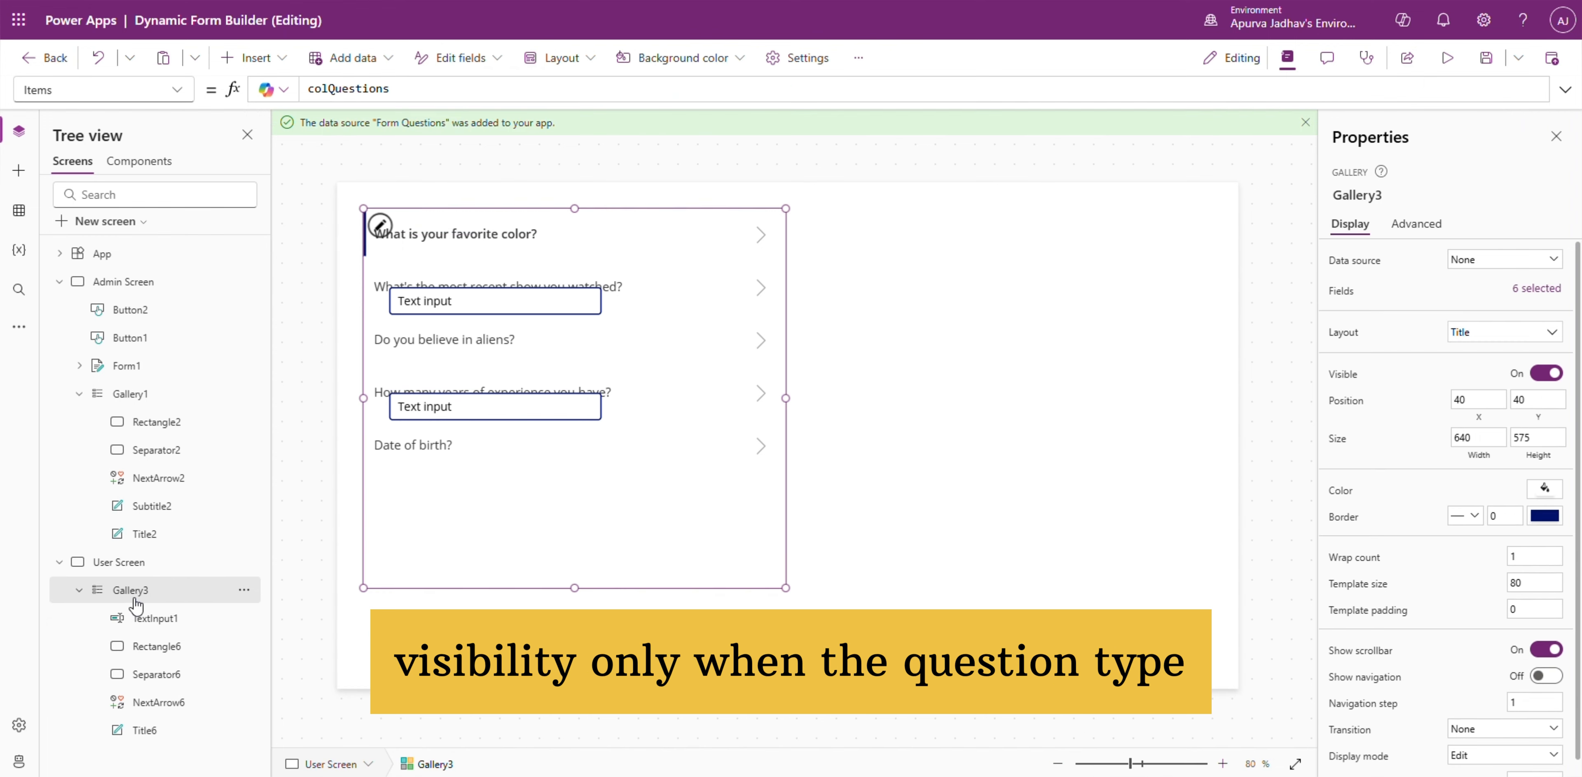
left_click(381, 230)
left_click(19, 170)
type("dr")
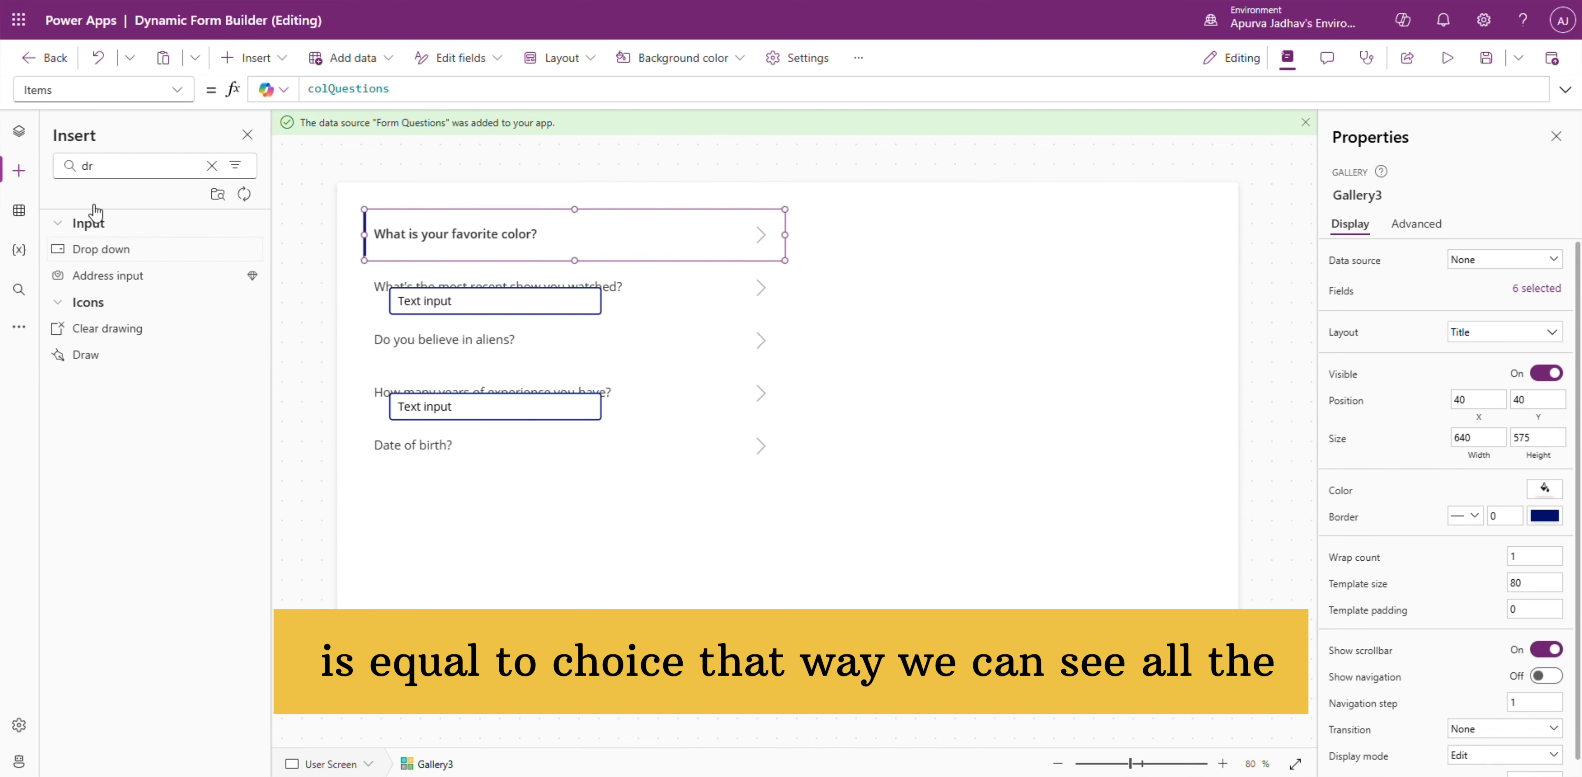
left_click(101, 248)
left_click(18, 133)
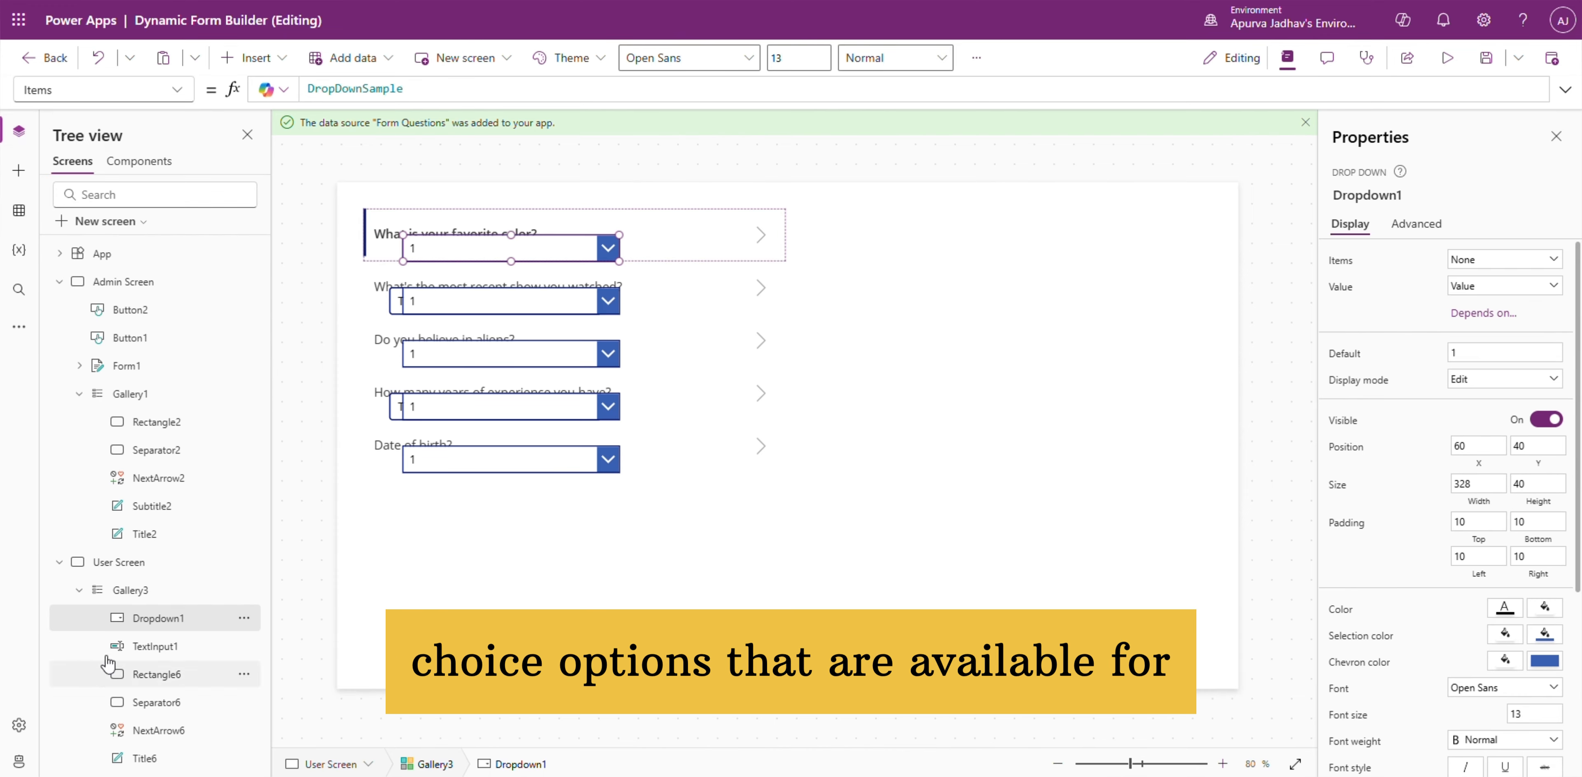
Step: Set the drop down's Items property to Split(ThisItem.'Choice Options', ",")
double_click(428, 84)
type("Split(")
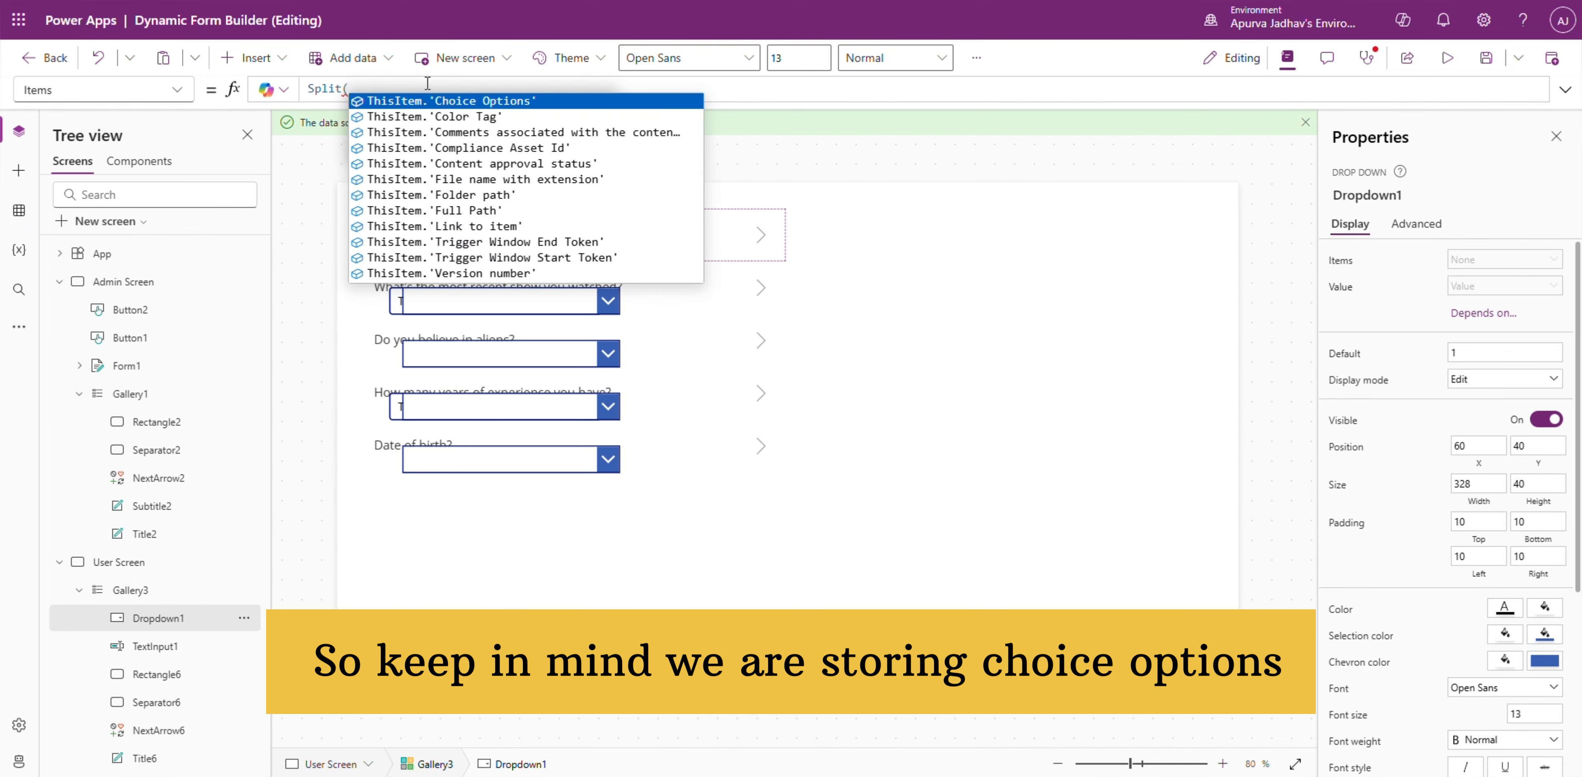
key("Tab")
type(", ")
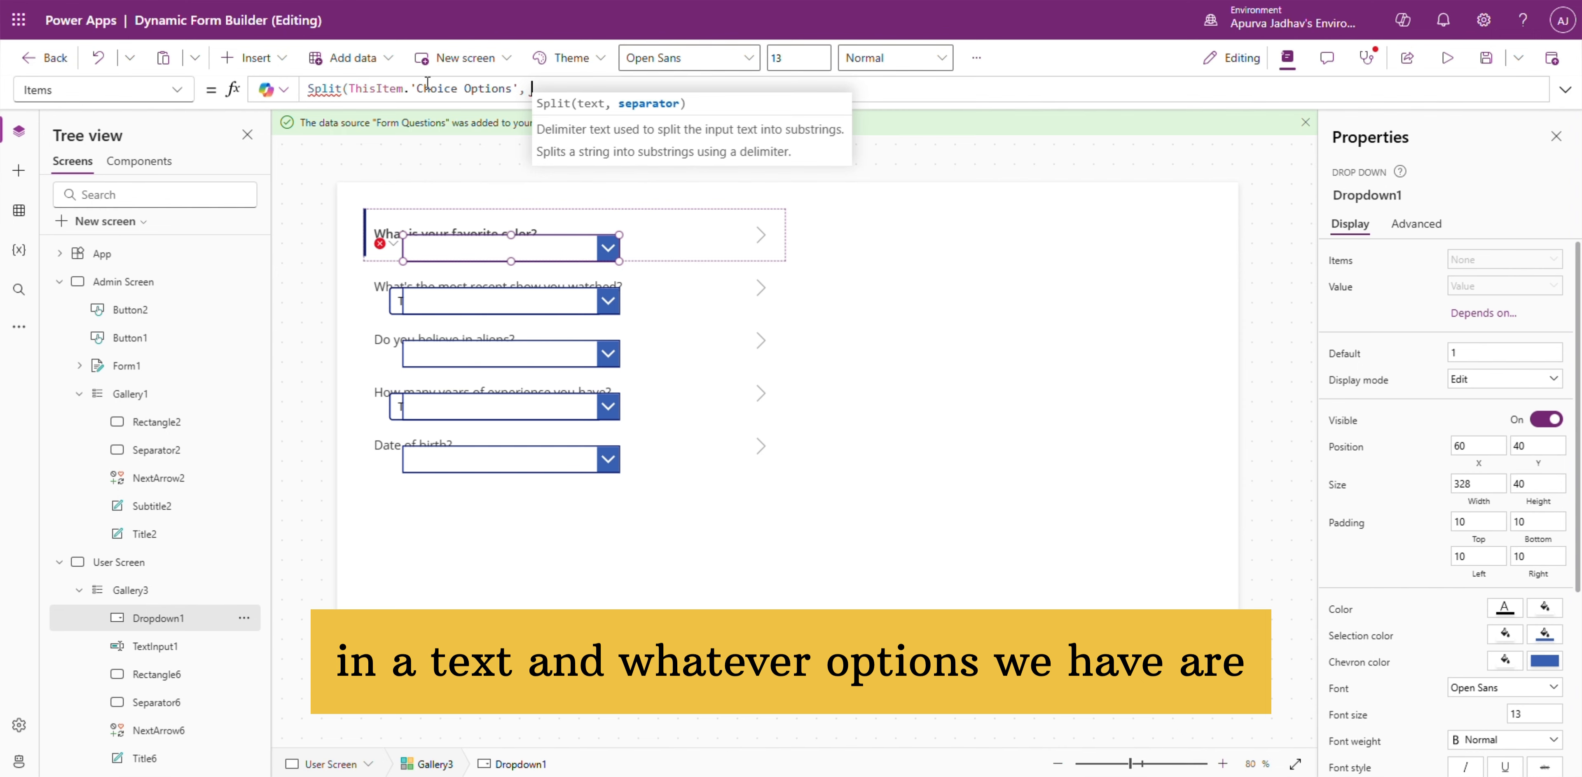
type("\",\")")
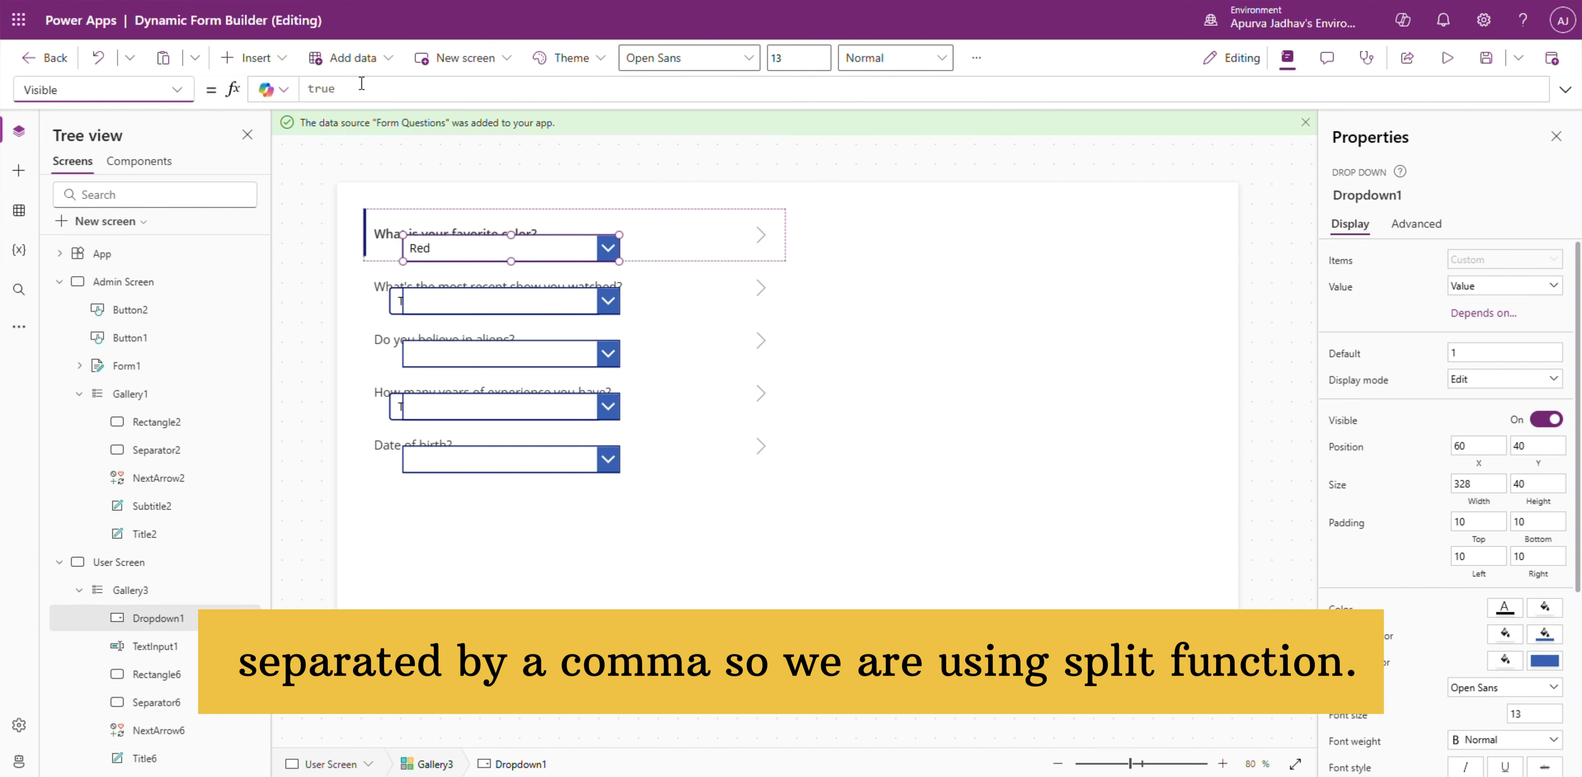
Step: Set the drop down's Visible property to ThisItem.'Question Type'.Value = "Choice" and copy the formula
type("ThisItem.")
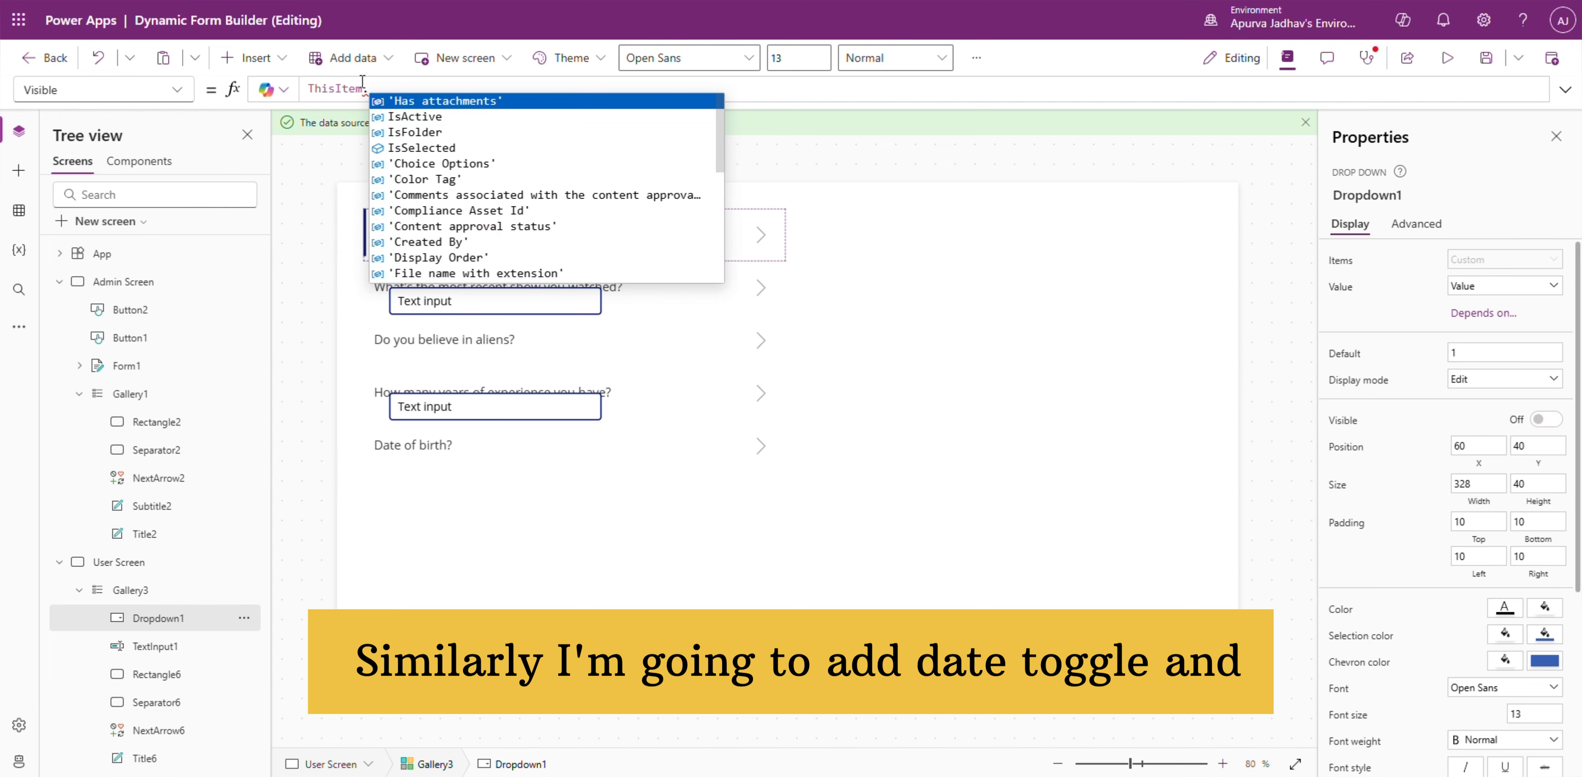
type("'Question Type'.Value = \"Choice\"")
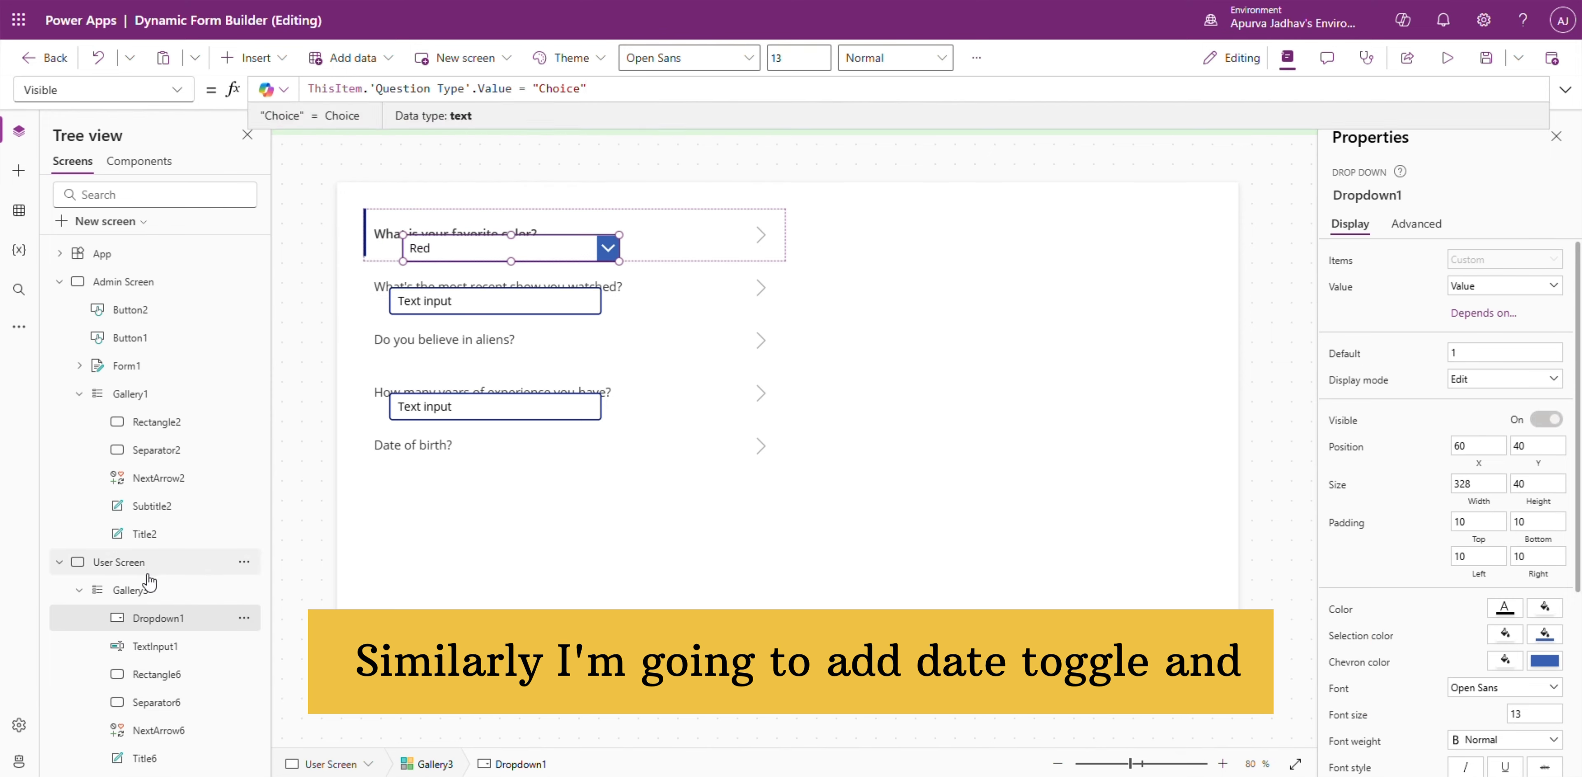
key("ctrl+a")
key("ctrl+c")
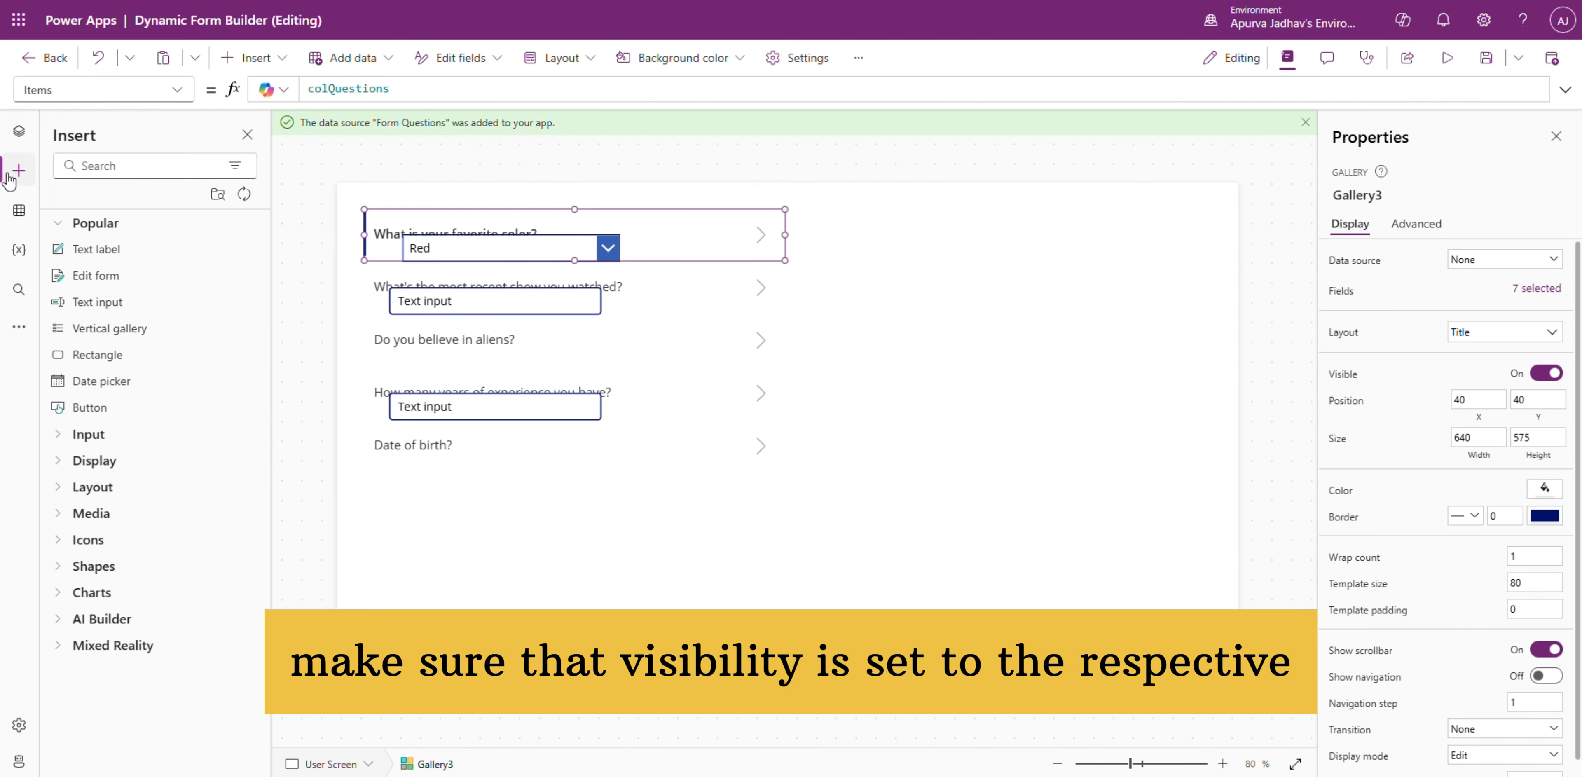
Step: Insert a toggle into the gallery template and reuse the copied question-type condition for its Visible property
type("to")
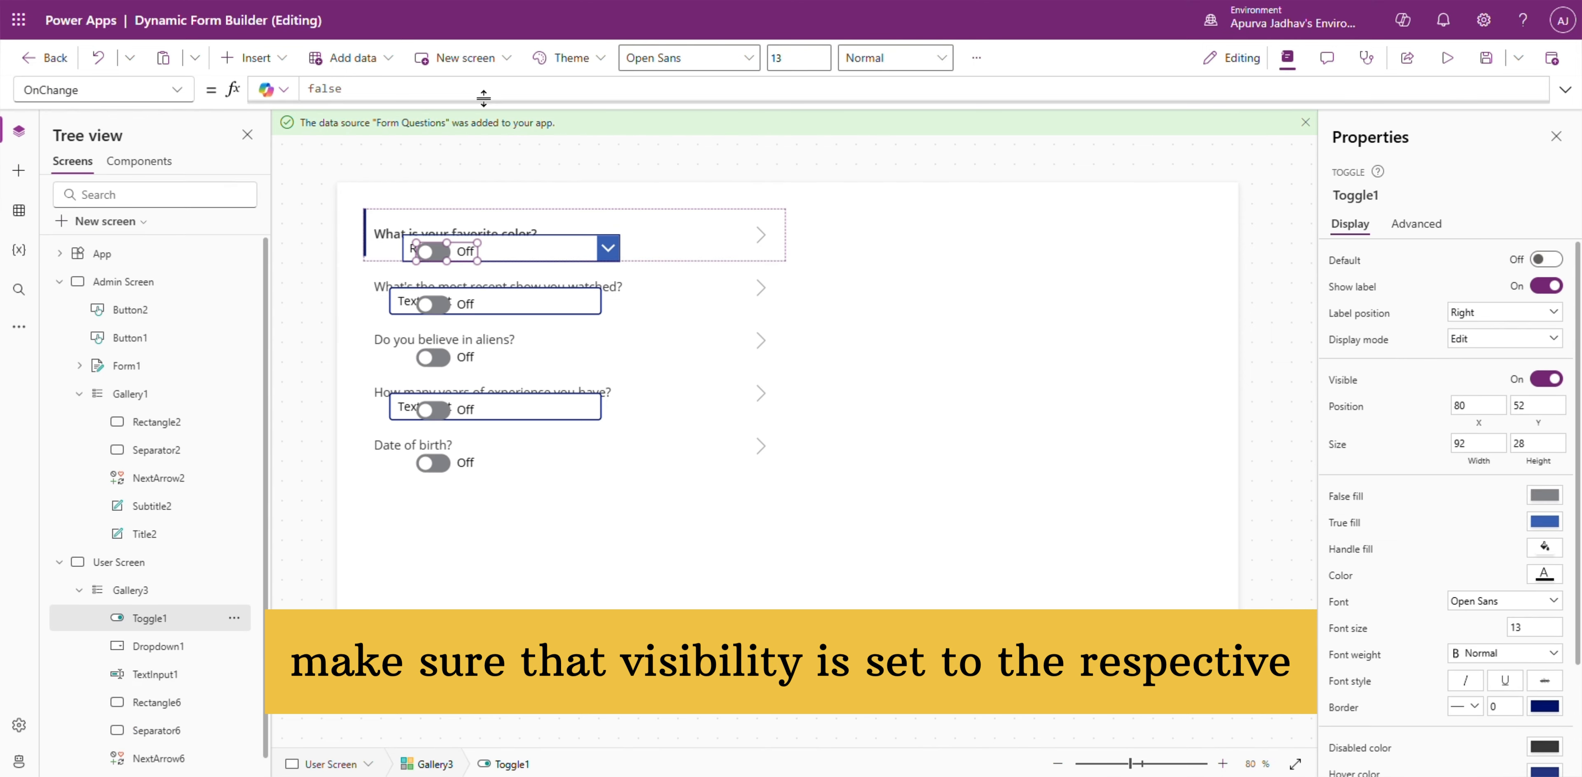
left_click(177, 90)
scroll(139, 571, "down", 8)
left_click(122, 596)
left_click(538, 89)
key("ctrl+a")
key("ctrl+v")
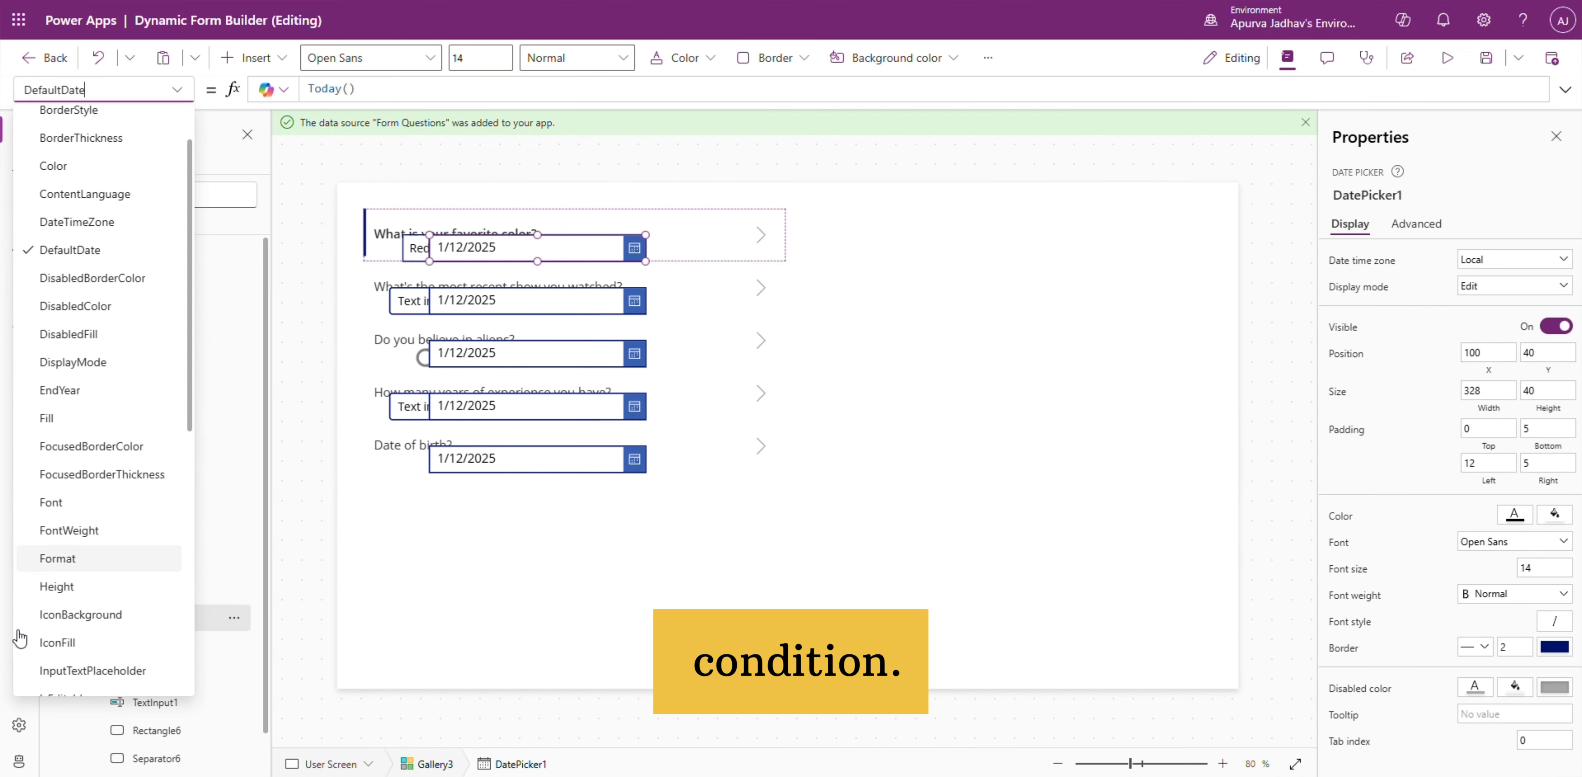
Step: Make the date picker's Visible property depend on the date question type
scroll(20, 639, "down", 8)
left_click(55, 597)
left_click(421, 92)
key("ctrl+a")
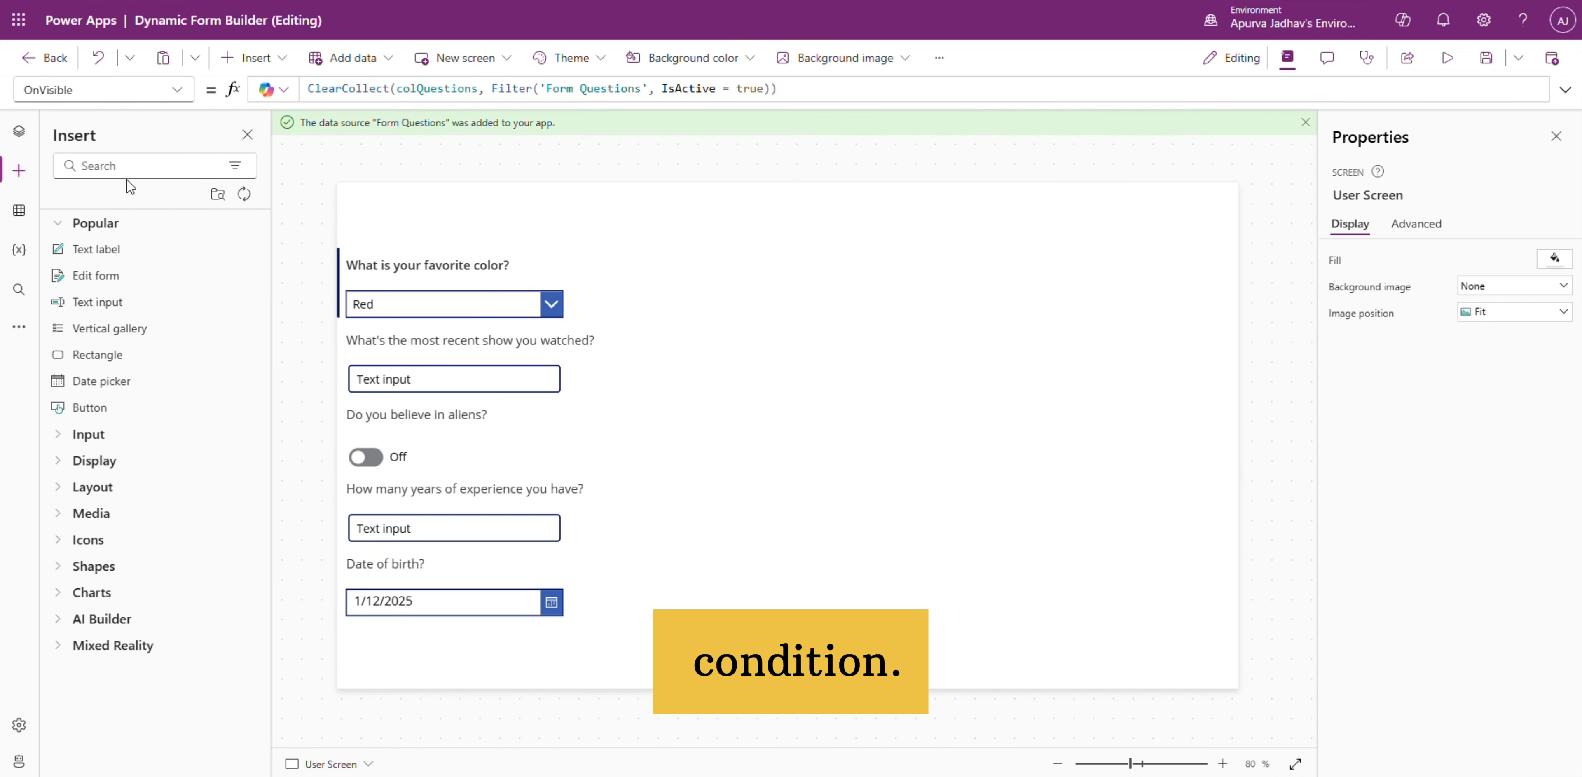
Step: Add a button to the User Screen beside the gallery and label it Submit
left_click(129, 165)
type("button")
left_click(89, 218)
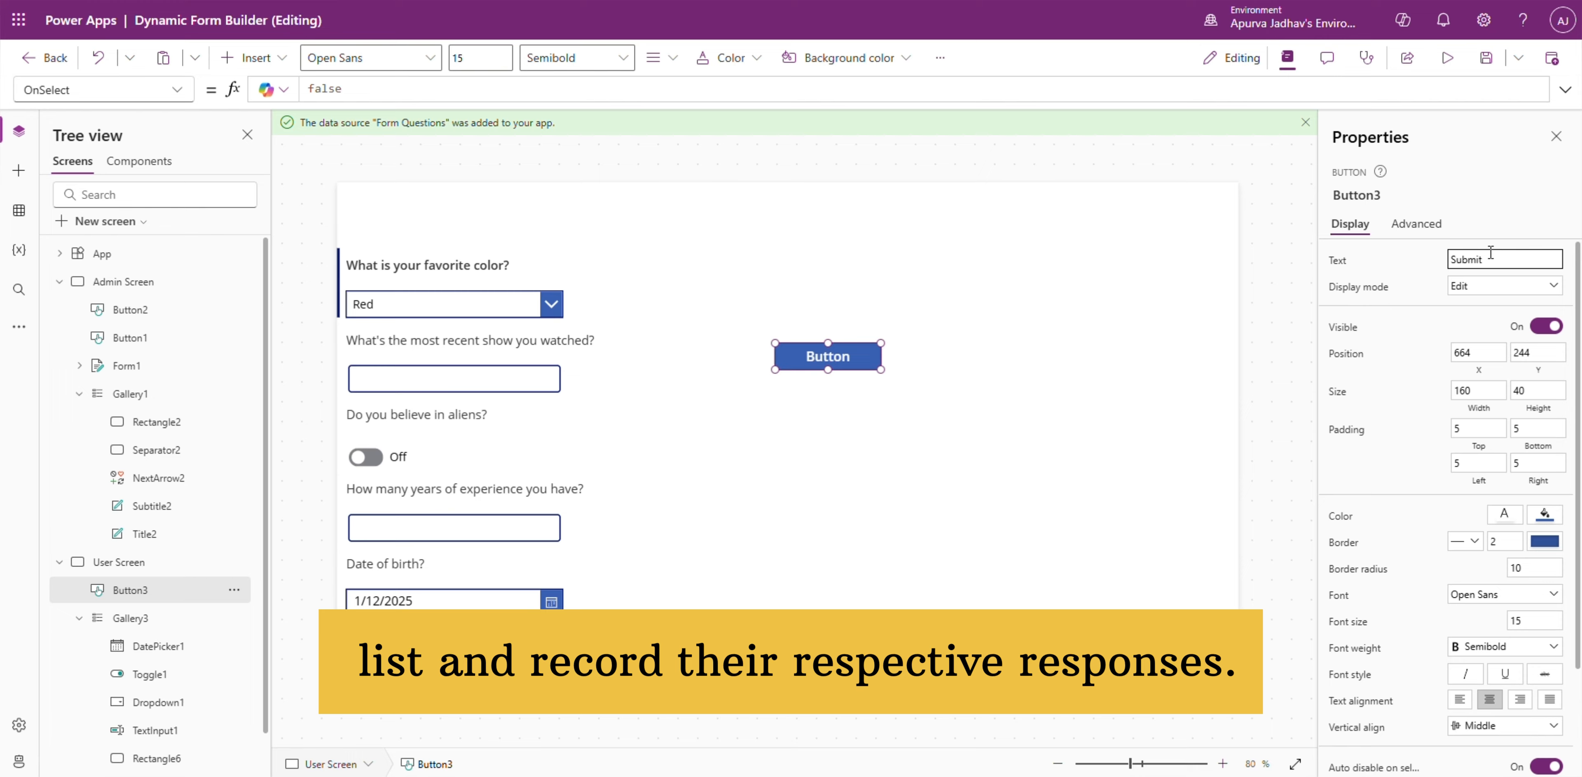
left_click(867, 361)
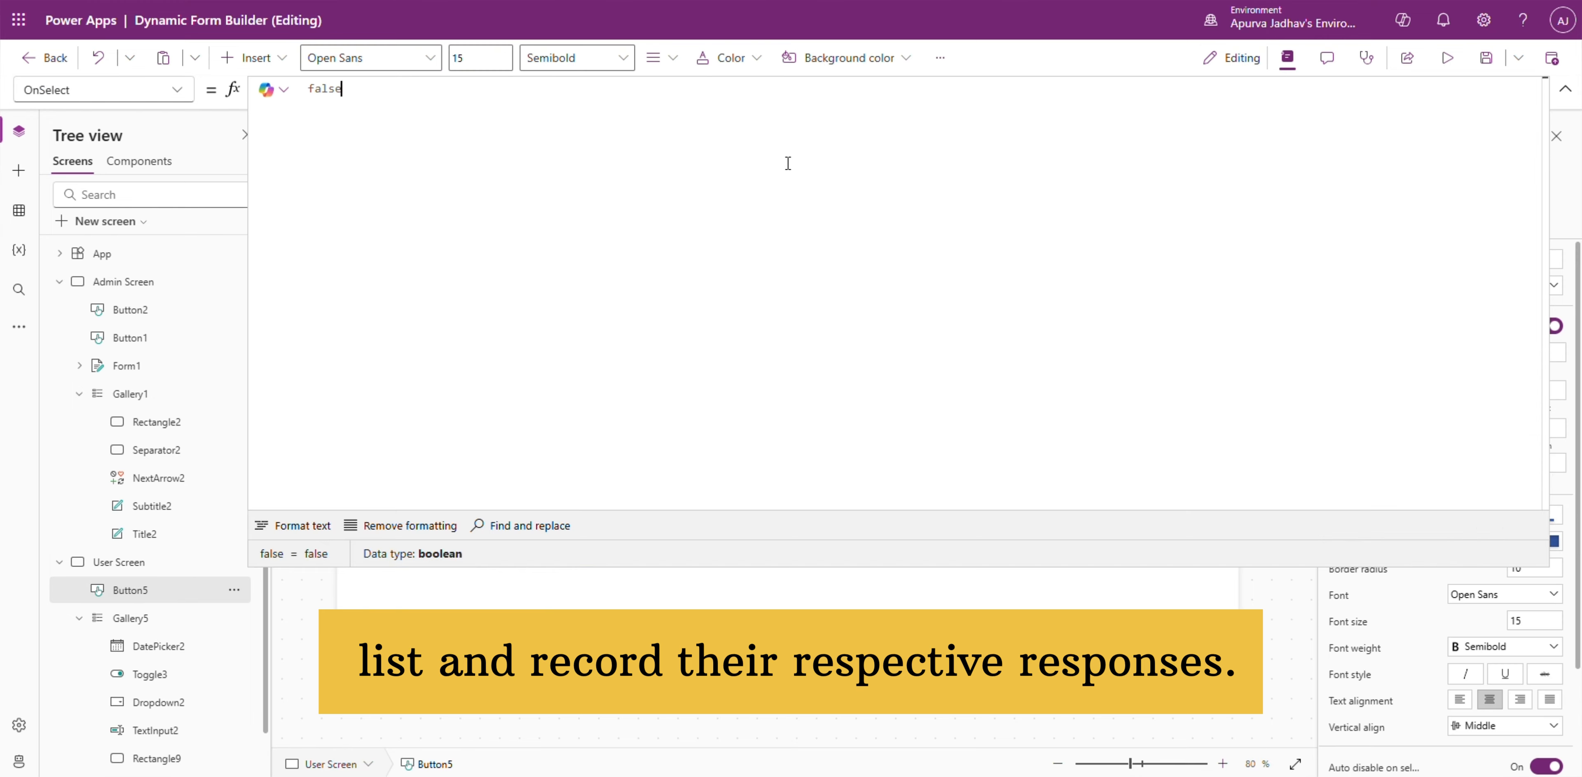
Step: Start the Submit button's OnSelect formula with ClearCollect(colResponses, ForAll(Gallery5.AllItems, and an opening record brace
type("ClearCollect(colResponses,")
key("shift+Return")
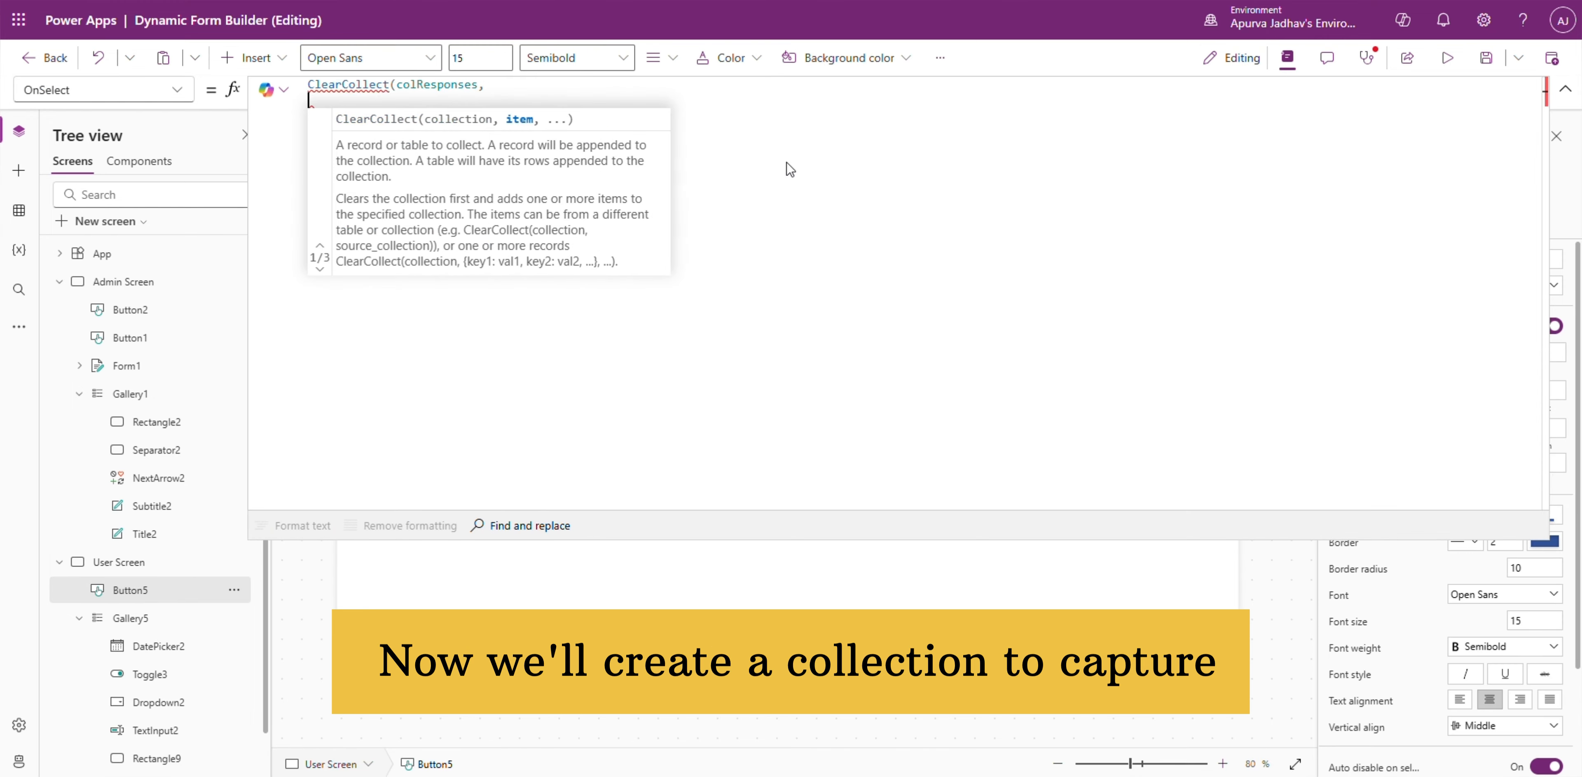
type("ForAll(Gallery5.AllItems,")
key("shift+Return")
type("{")
key("shift+Return")
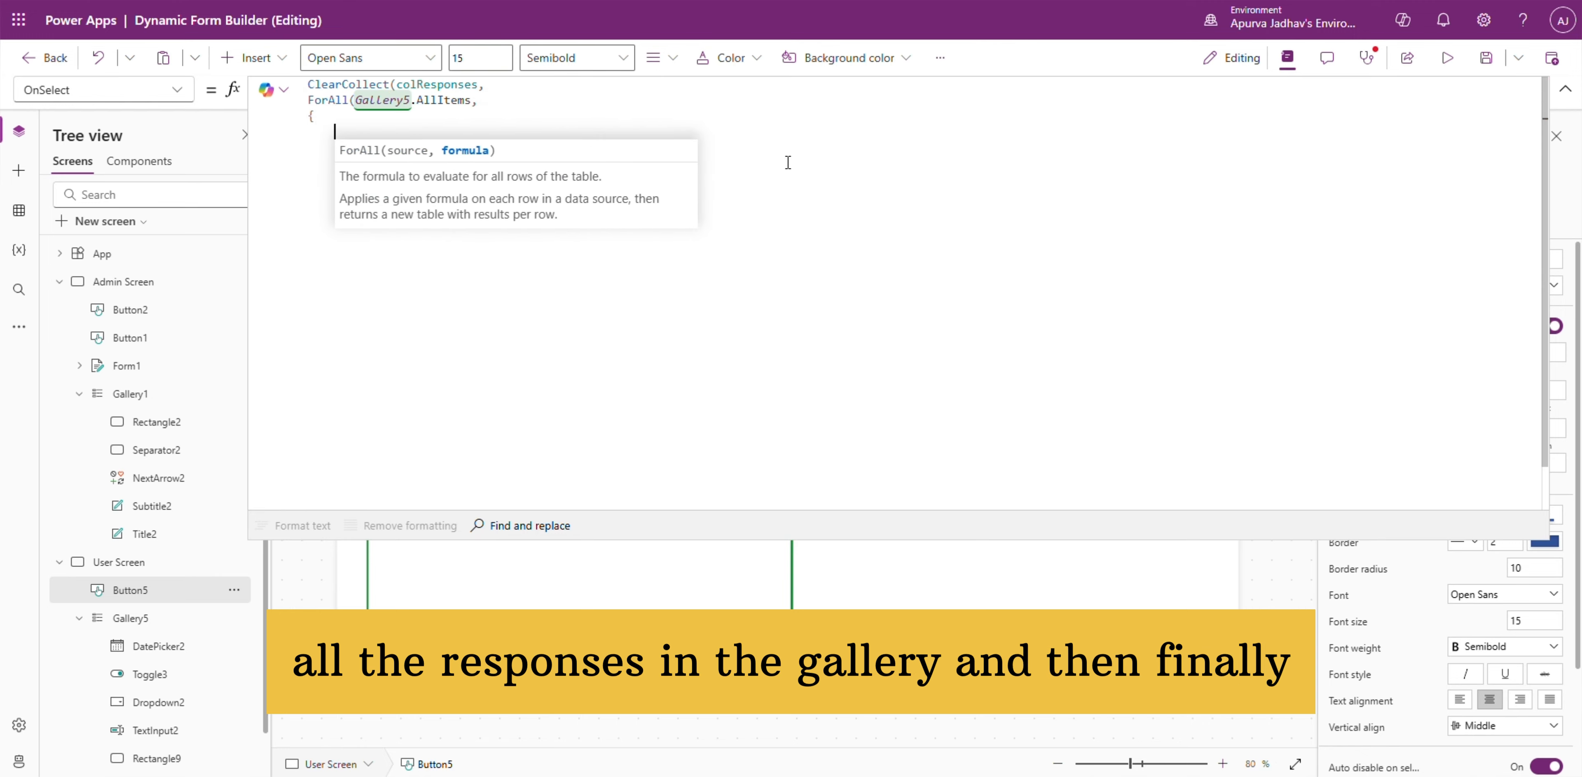
Step: Add Question: ThisRecord and a Response Switch on ThisRecord.'Question Type'.Value, mapping Text and Number to TextInput2.Text and Choice to Dropdown2.SelectedText.Value
type("Question: ThisRecord,")
key("shift+Return")
type("Res")
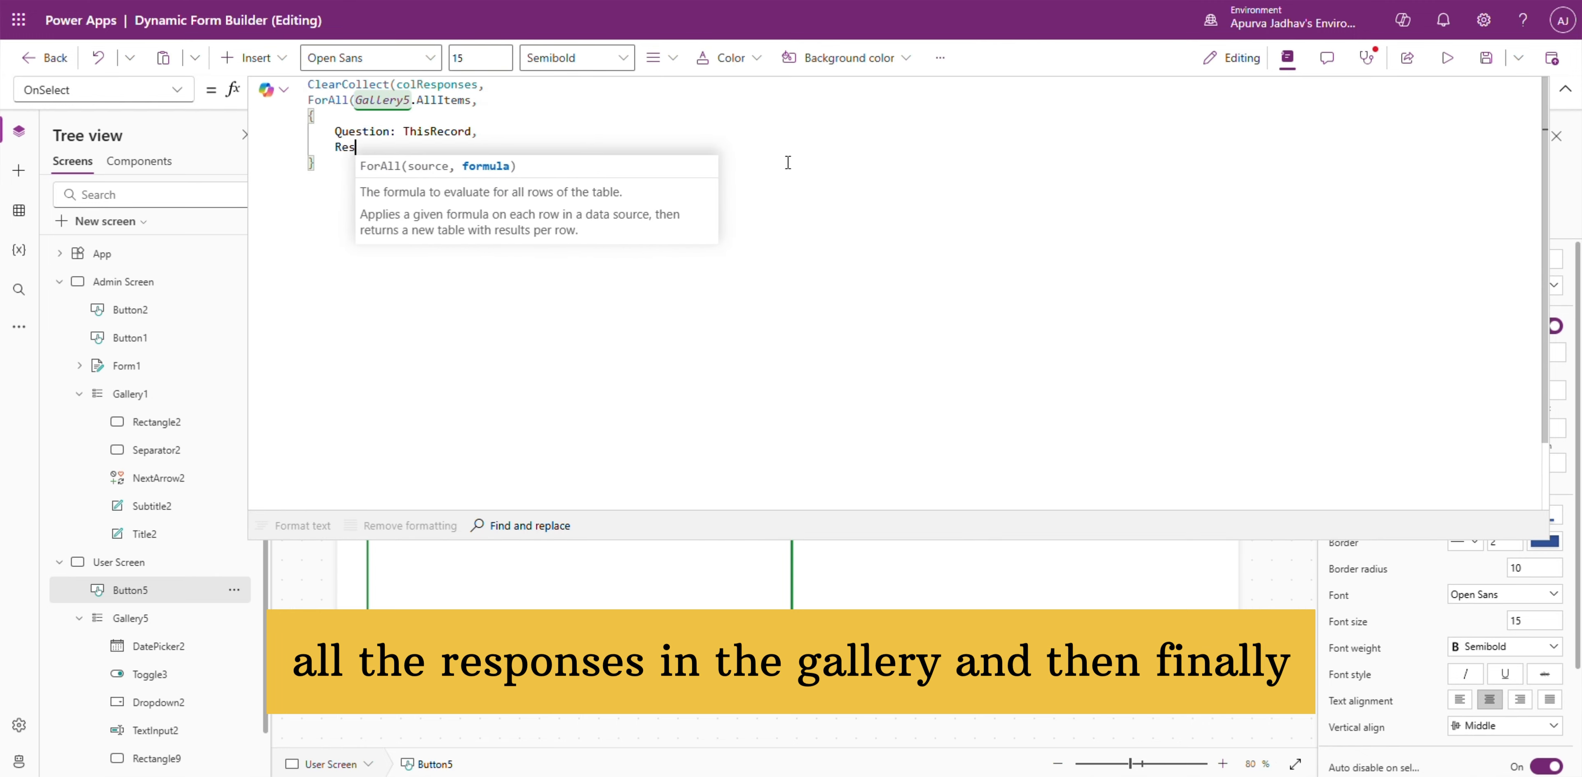
type("ponse: Switch(ThisRecord.")
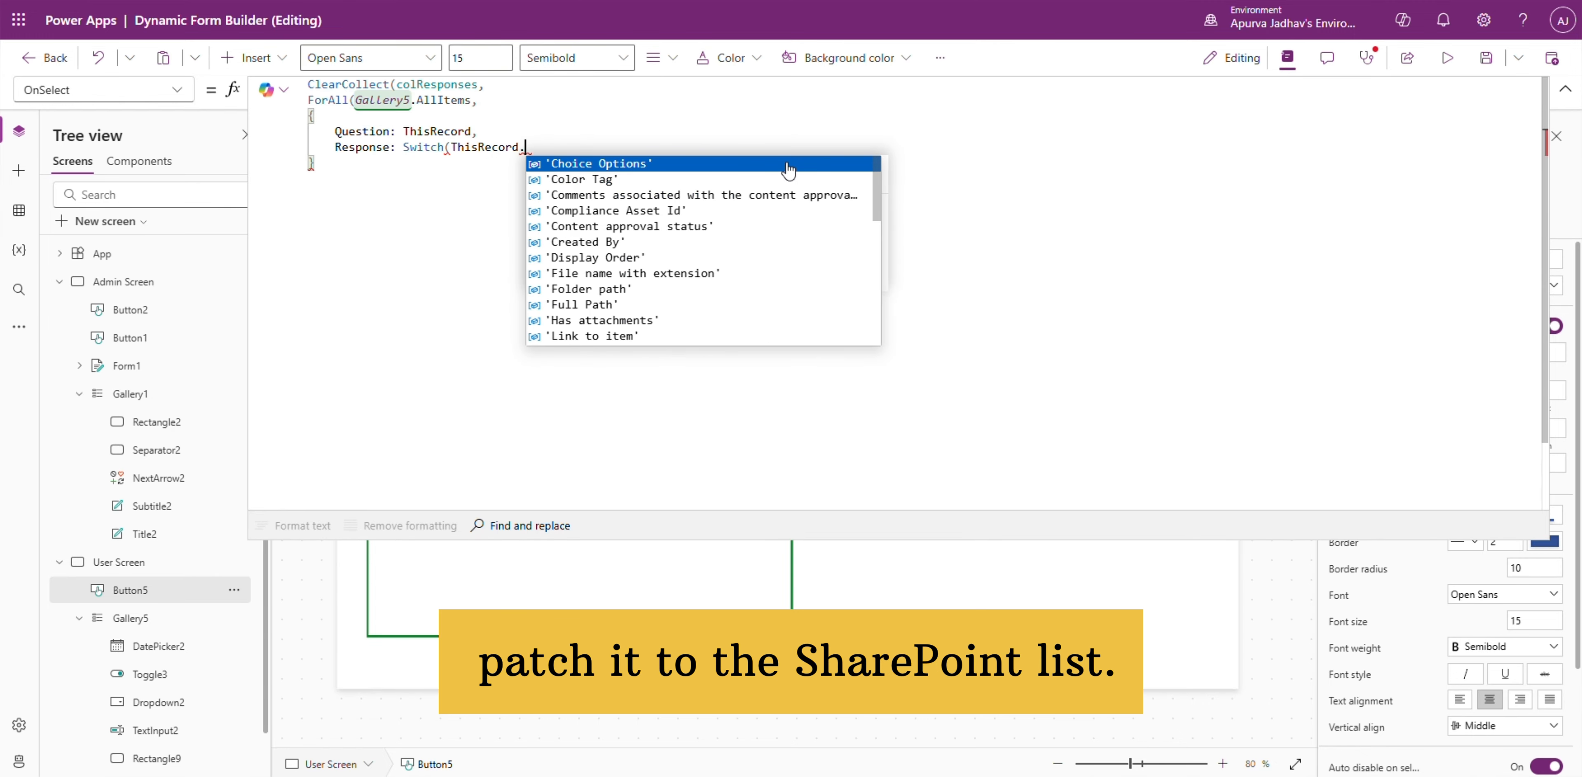
type("'Question Type'.")
key("shift+Return")
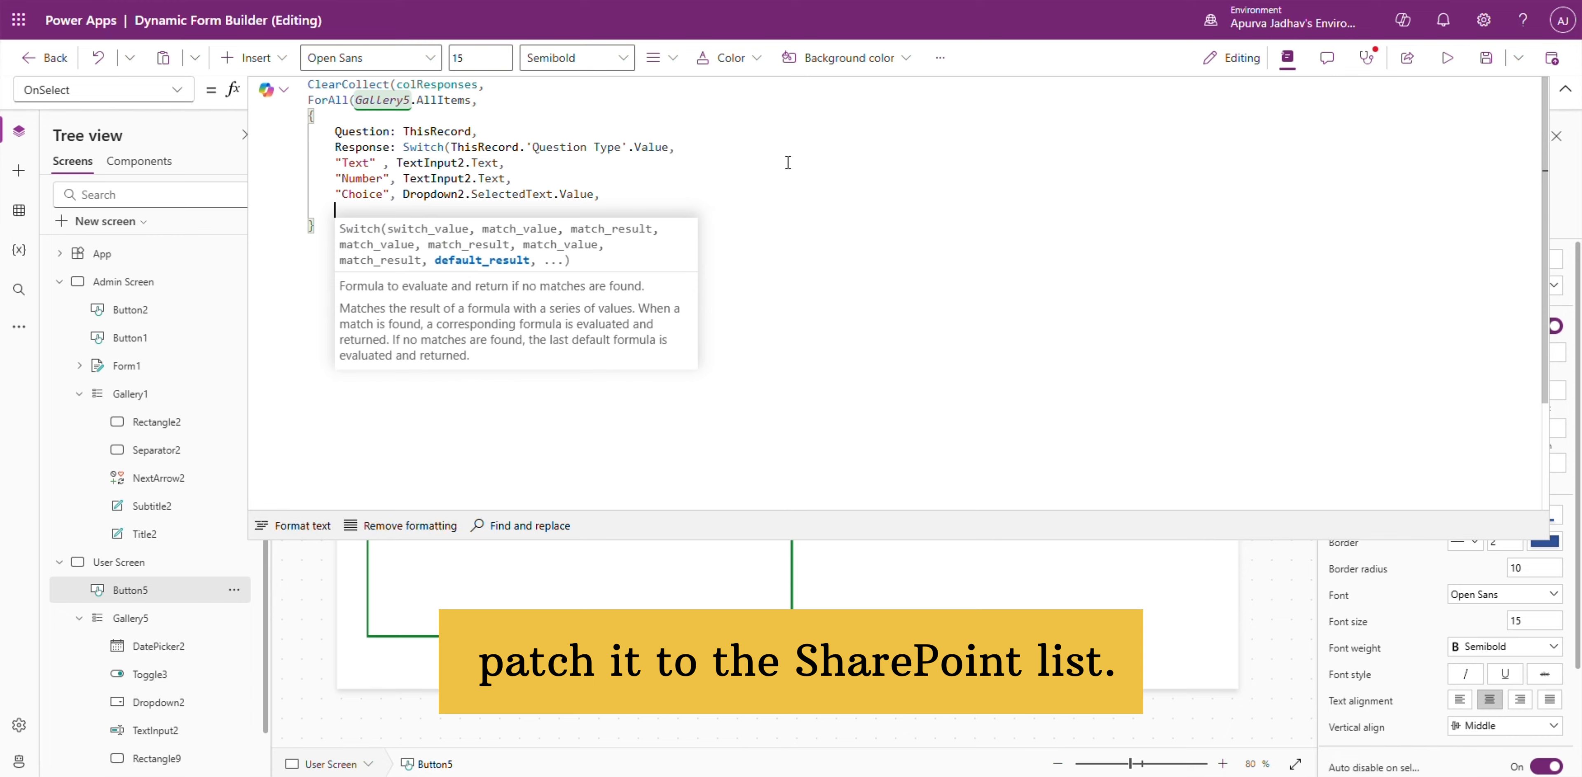
Step: Complete the Response Switch by mapping "Yes/No" to Toggle3.Value and "Date" to DatePicker2.SelectedDate
type("\"Yes/No\", t")
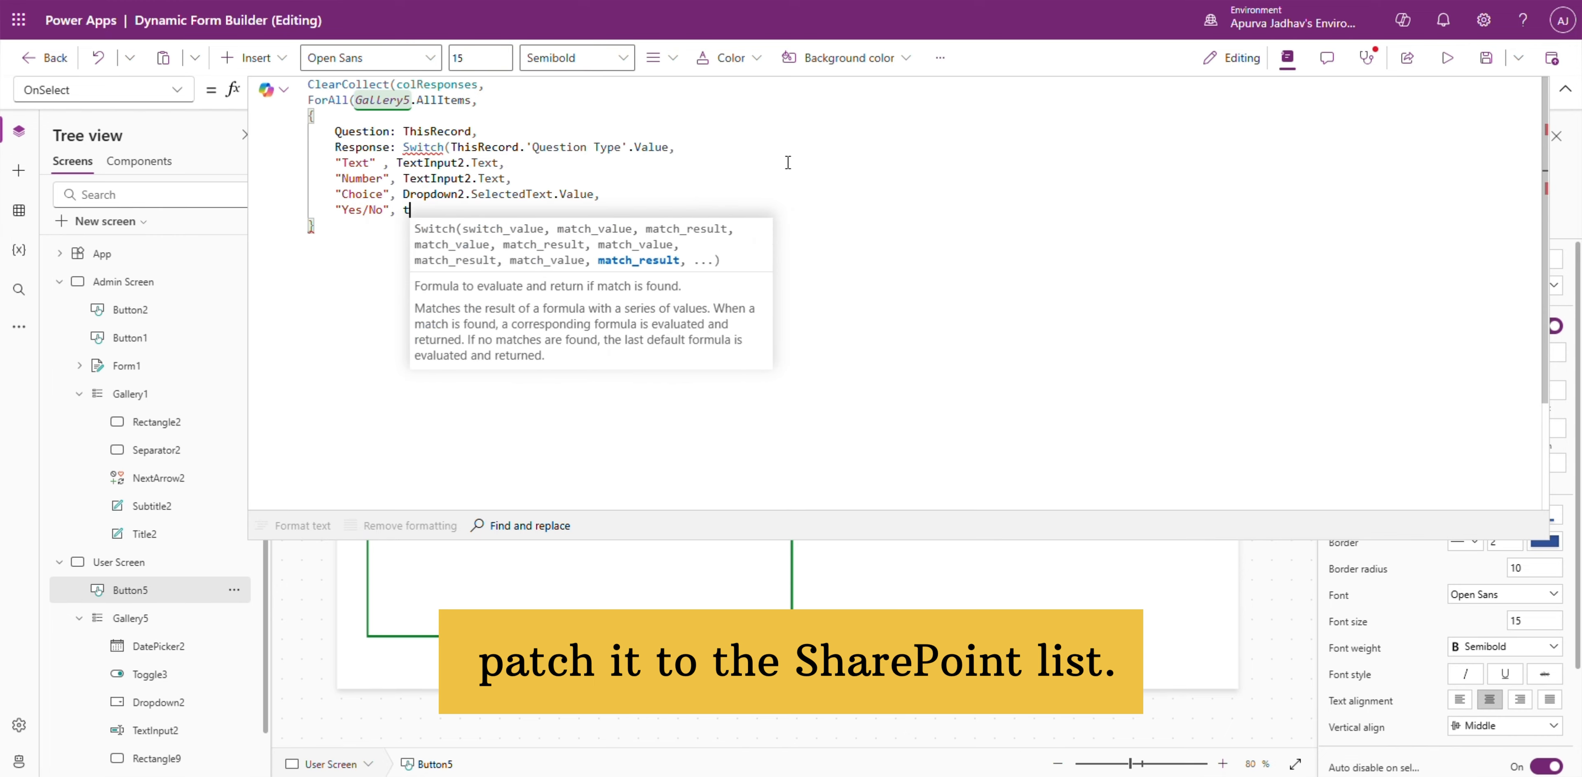
type("oggle3.Value,")
key("shift+Return")
type("\"Date\", DatePicker2.")
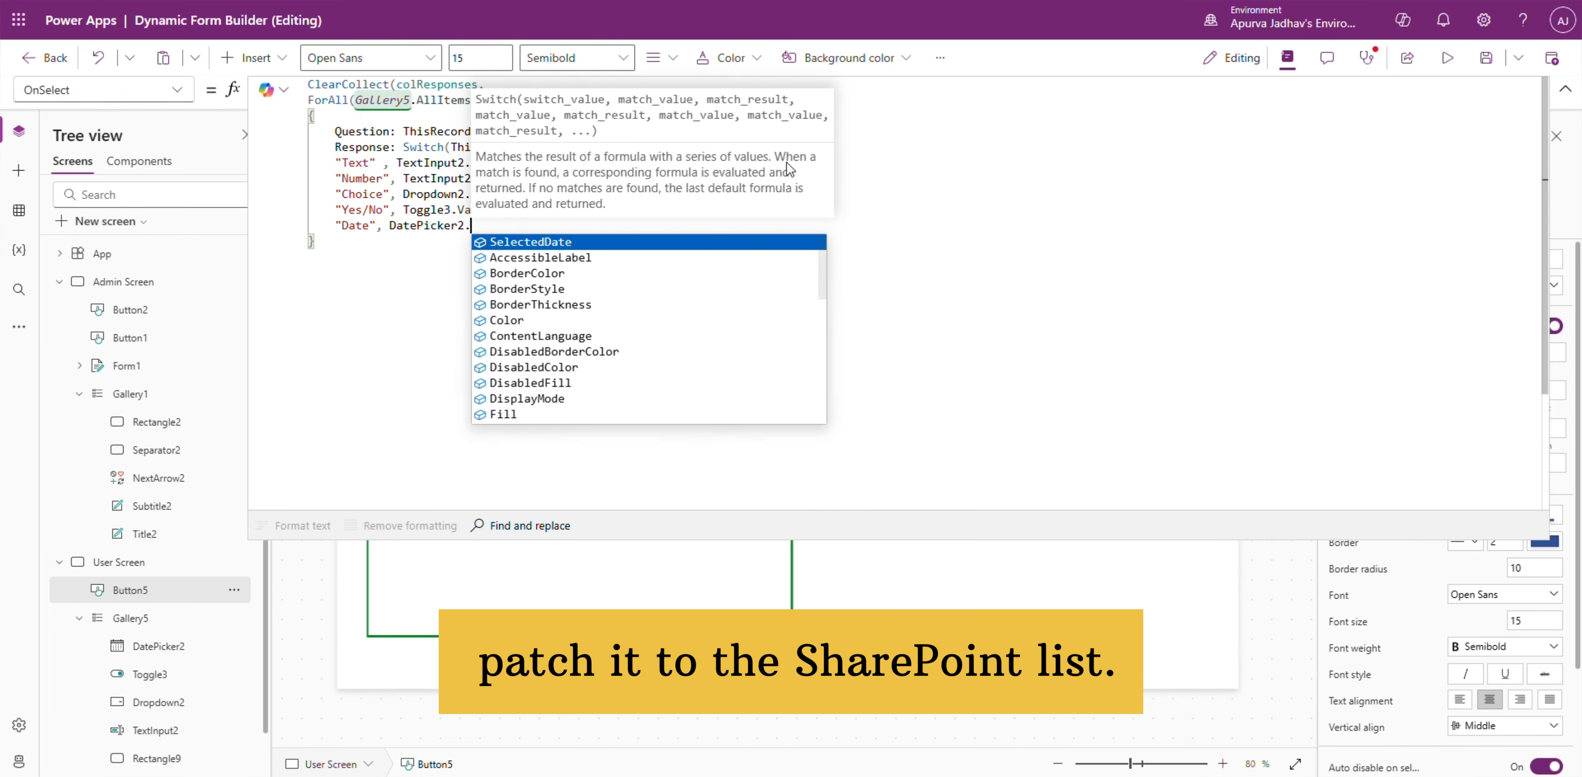
key("Tab")
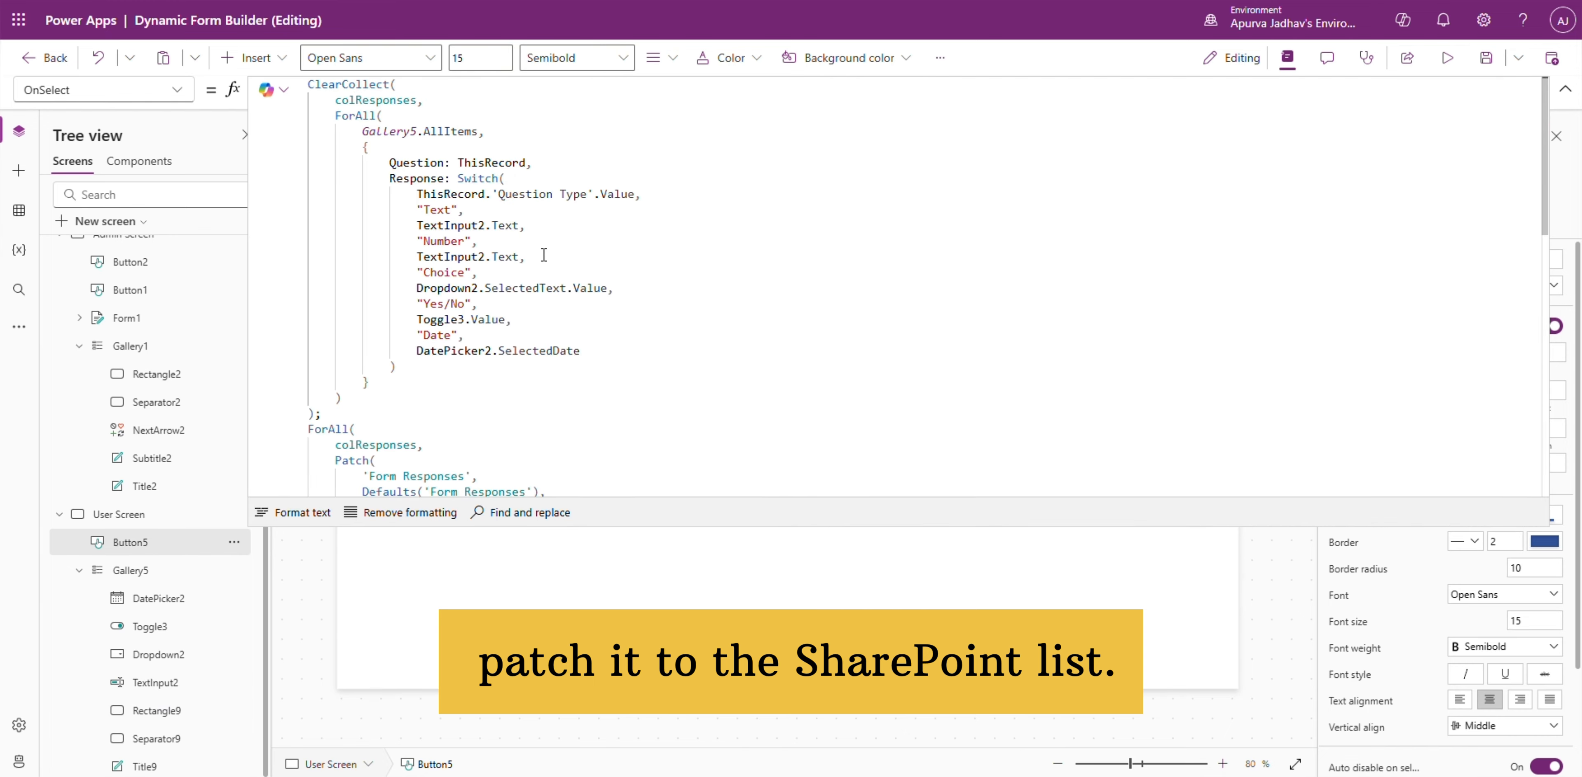
Step: Run the app and check the admin form with the "What is your favorite color?" question and with a blank new question
scroll(862, 276, "down", 5)
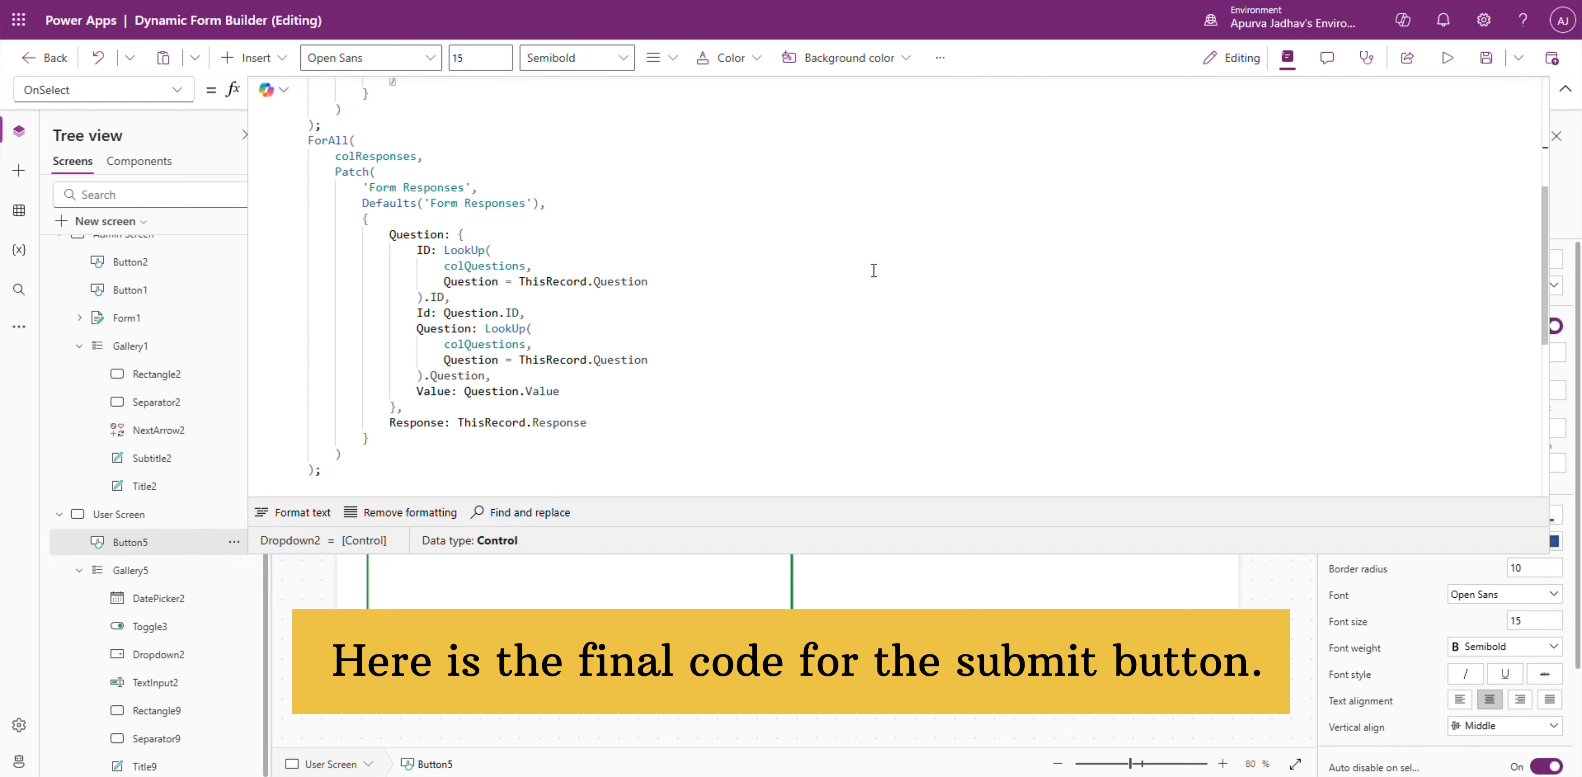
left_click(1447, 58)
left_click(860, 255)
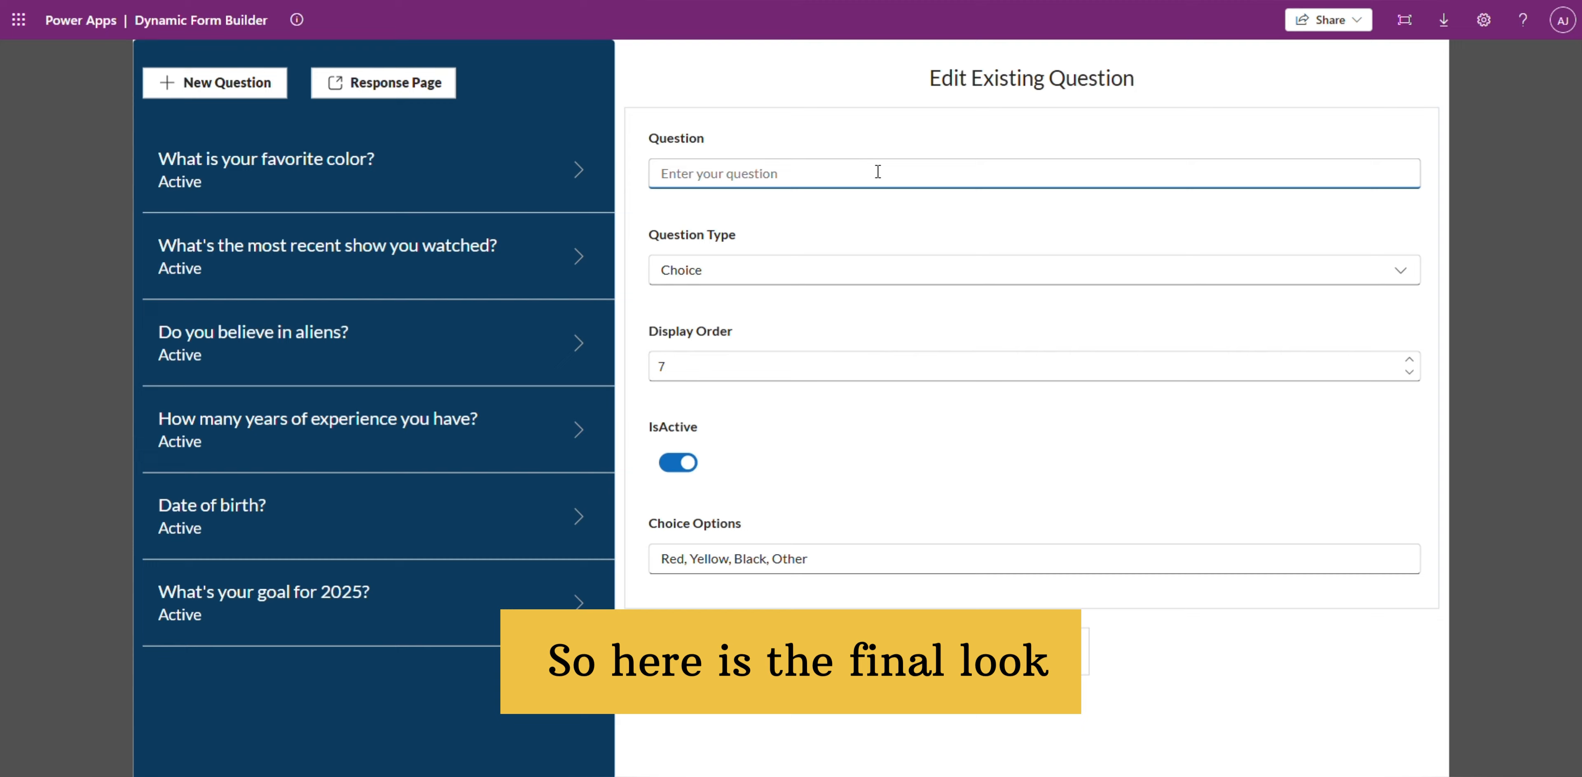
left_click(575, 171)
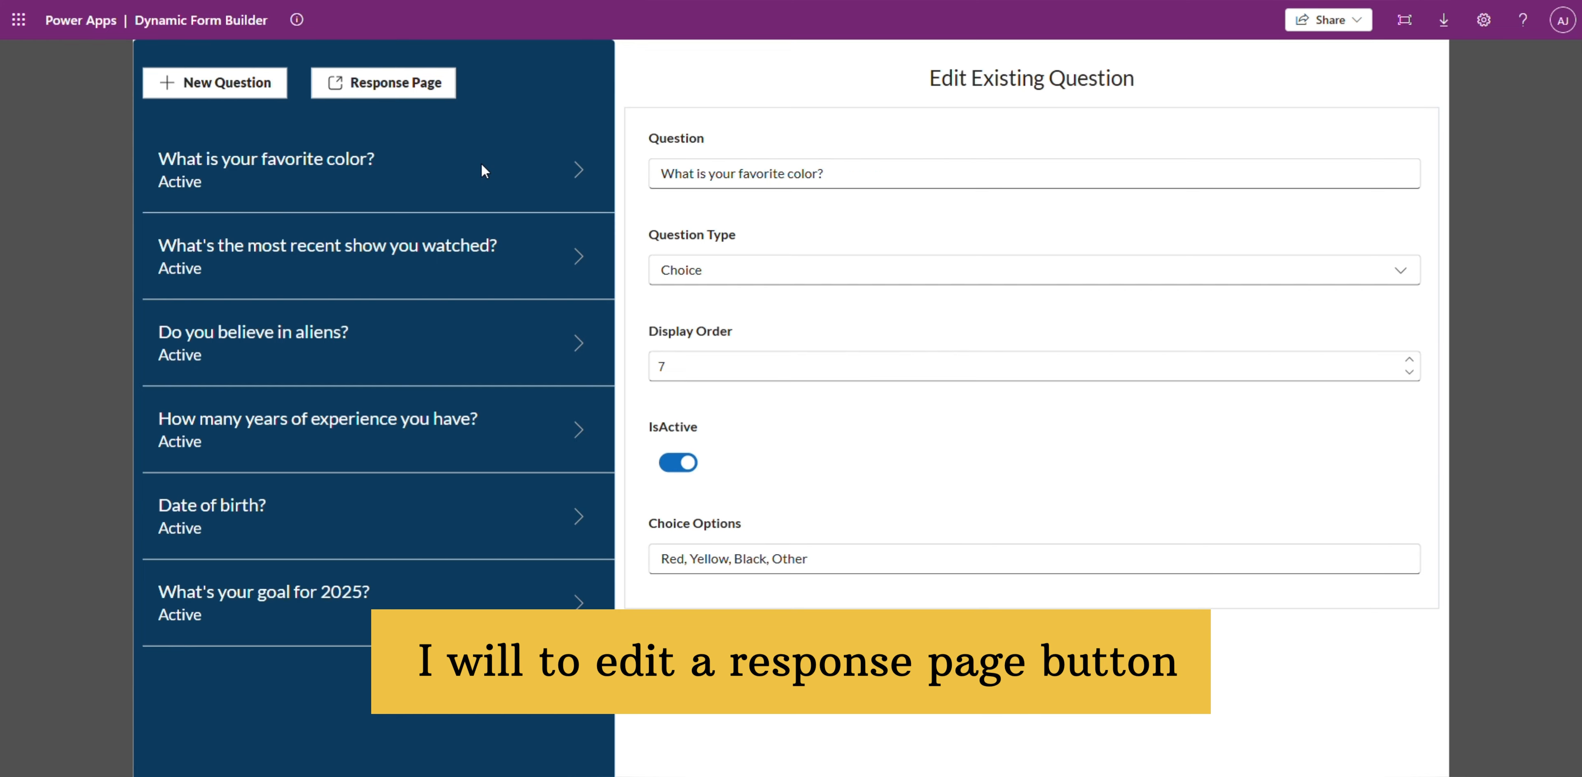
left_click(206, 92)
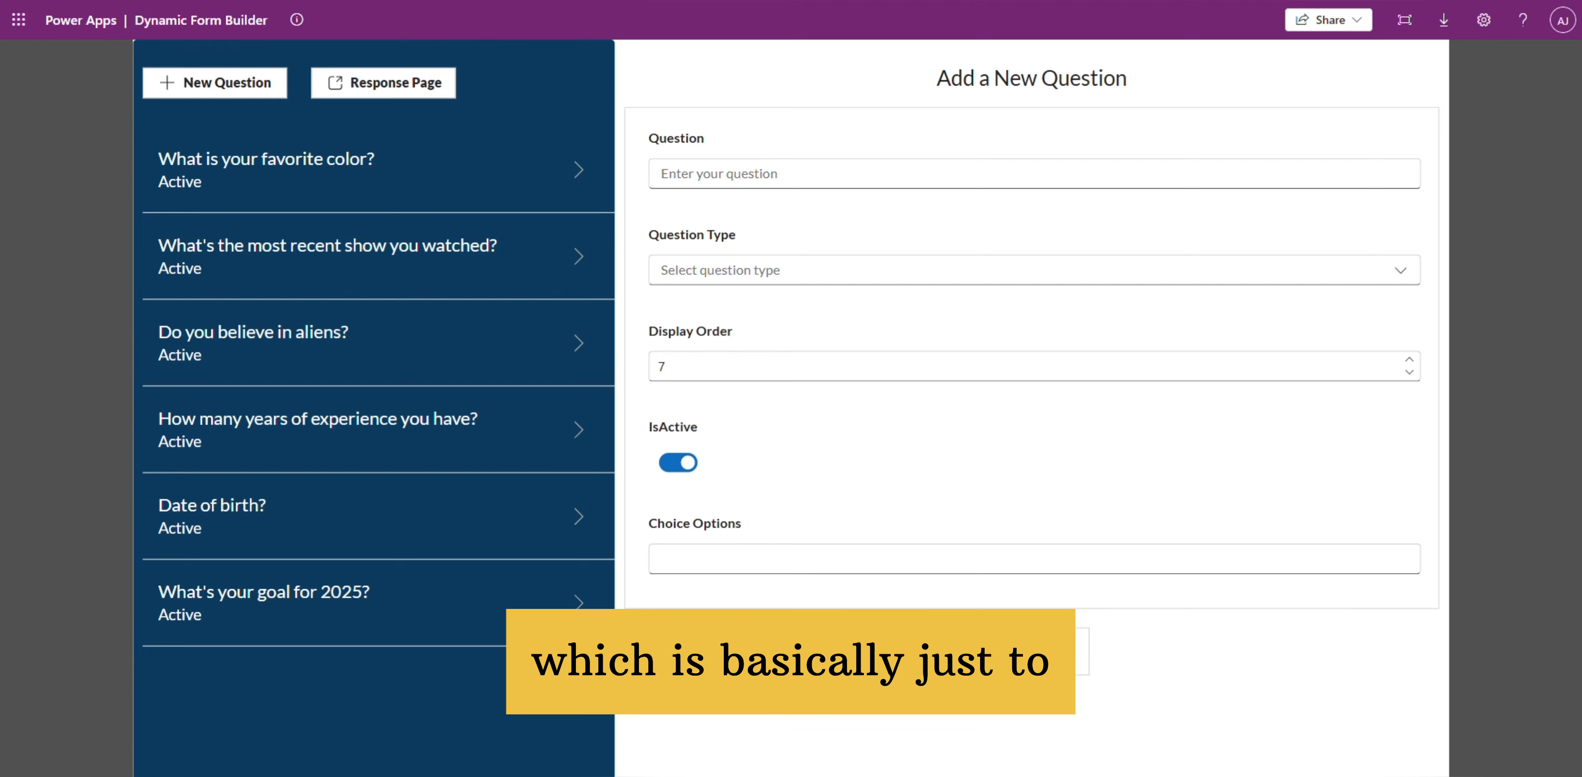
Step: Go to the response page and check the favorite color dropdown
left_click(384, 82)
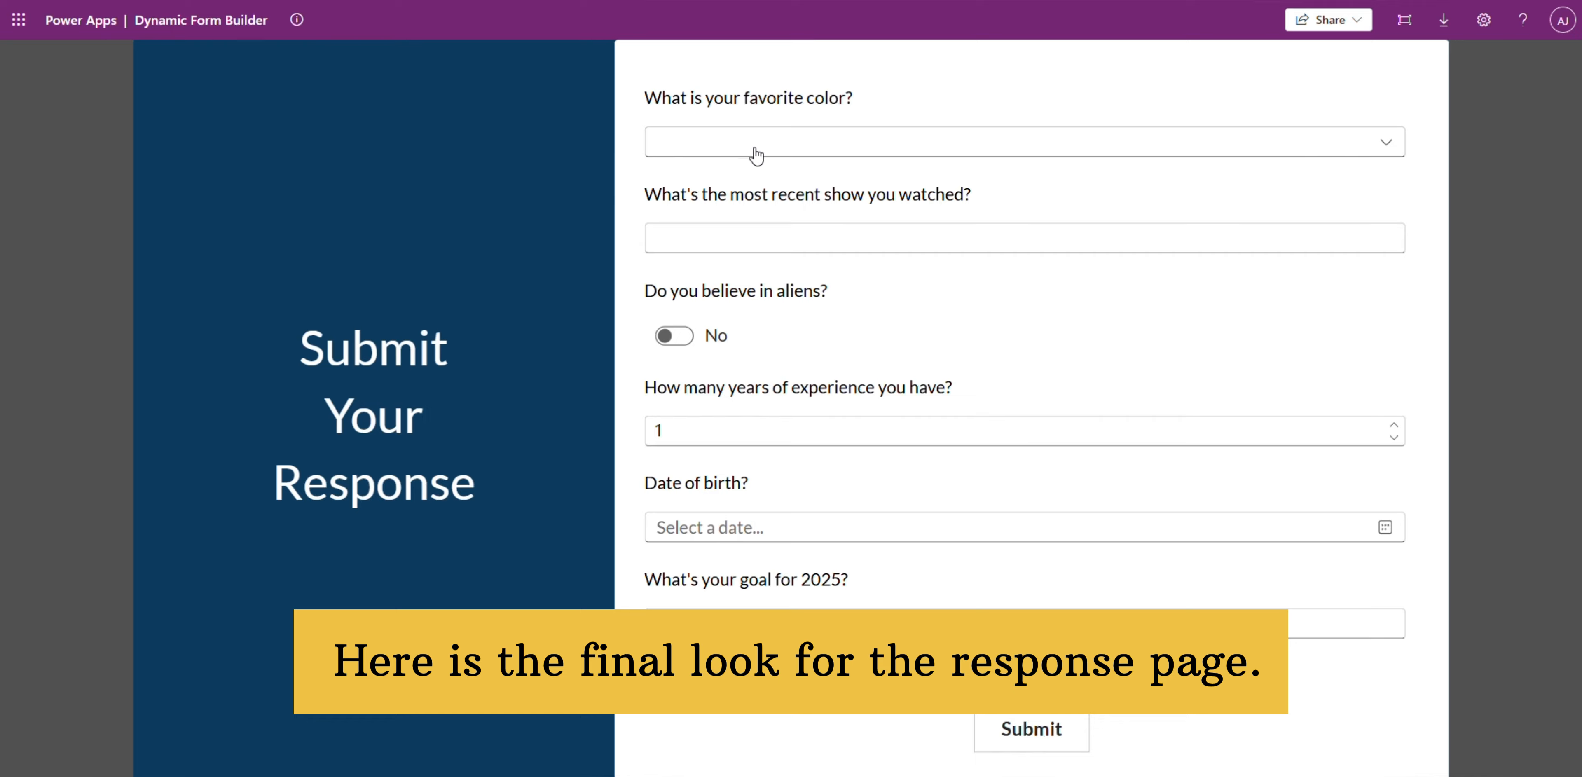
left_click(756, 154)
left_click(757, 154)
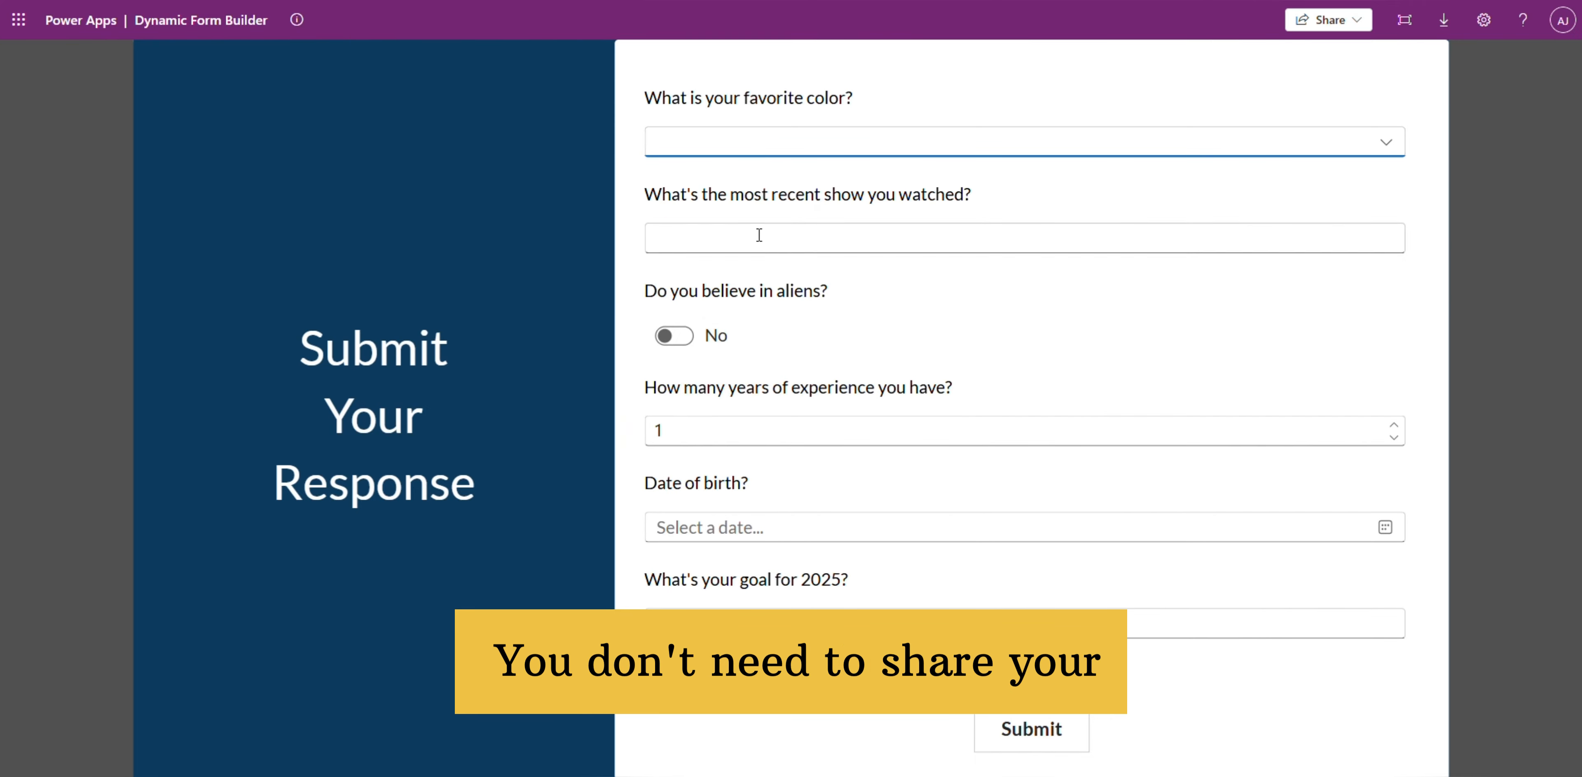
Step: Set the years of experience answer to 4 and check the date of birth calendar without picking a date
left_click(1393, 426)
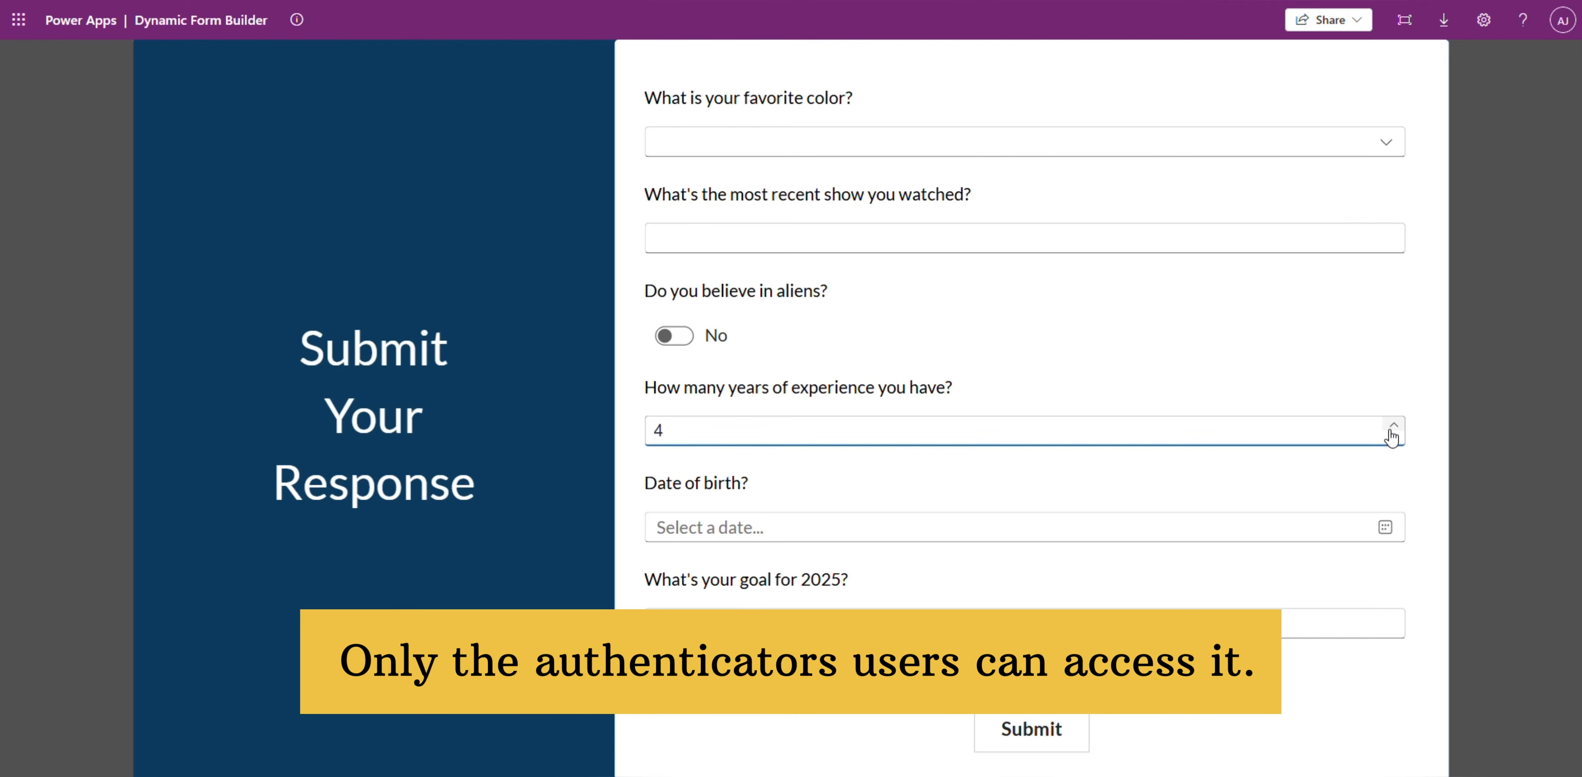
left_click(1386, 528)
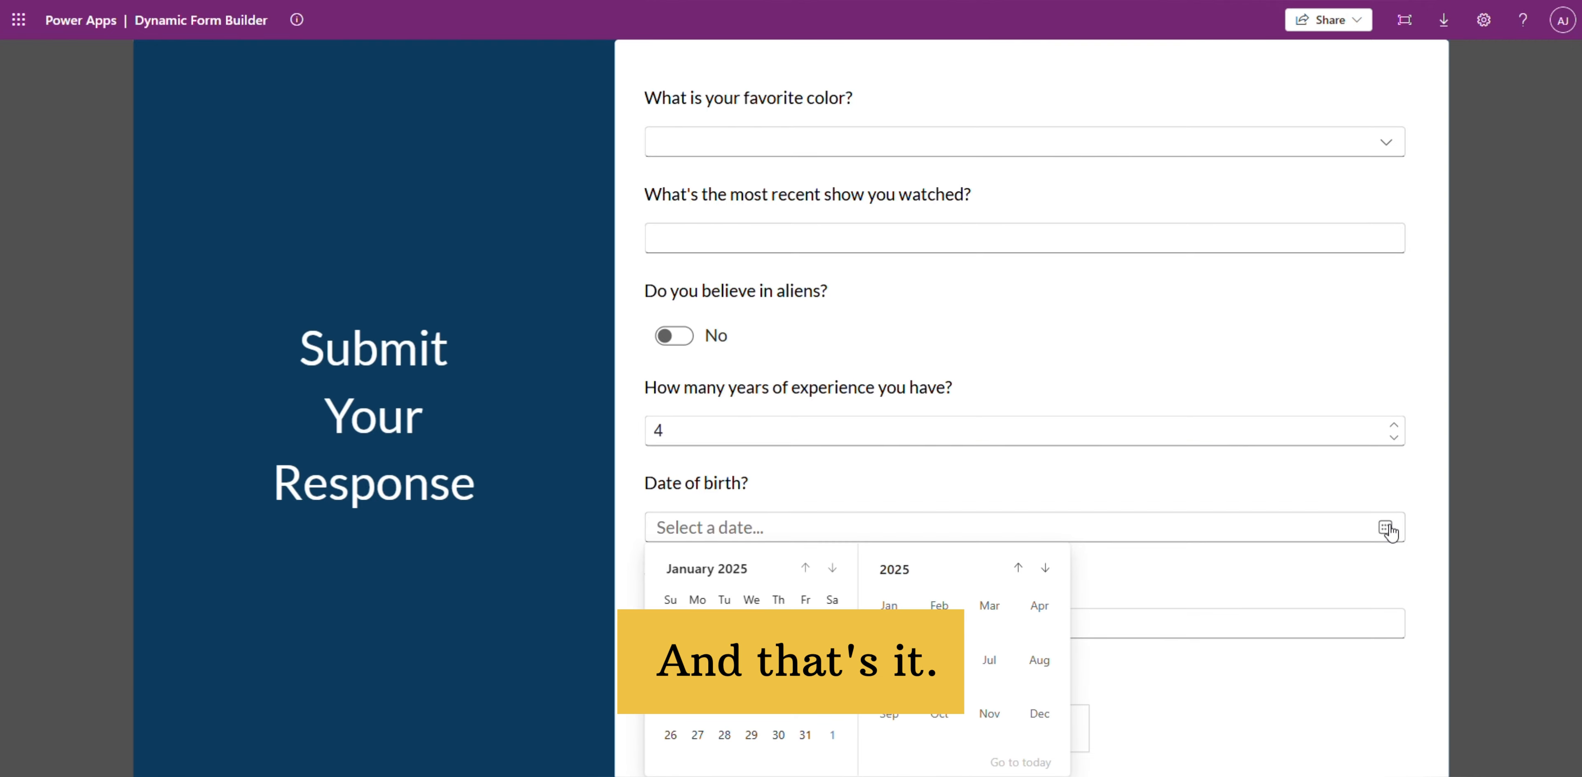
left_click(1410, 491)
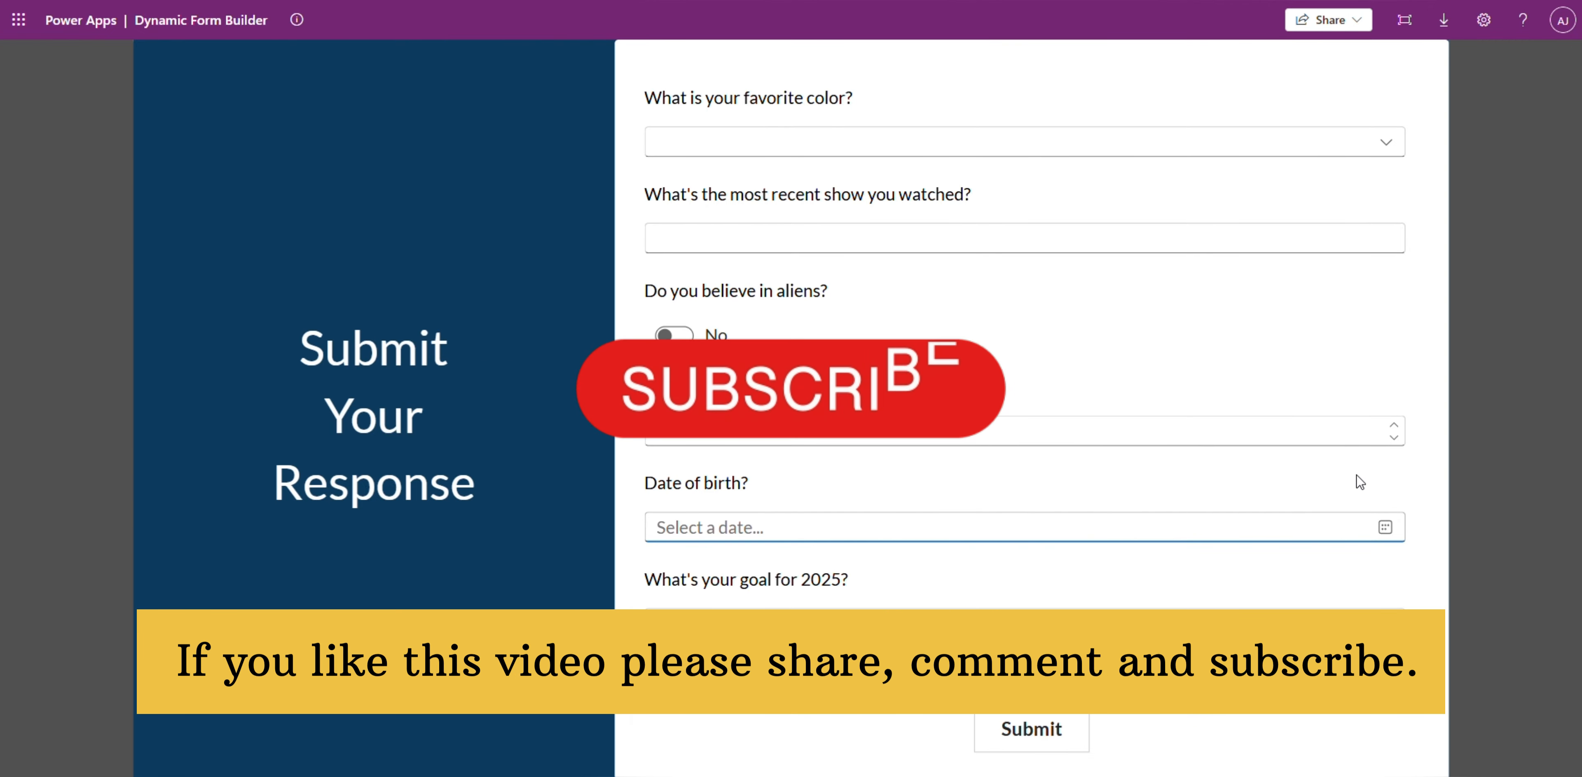